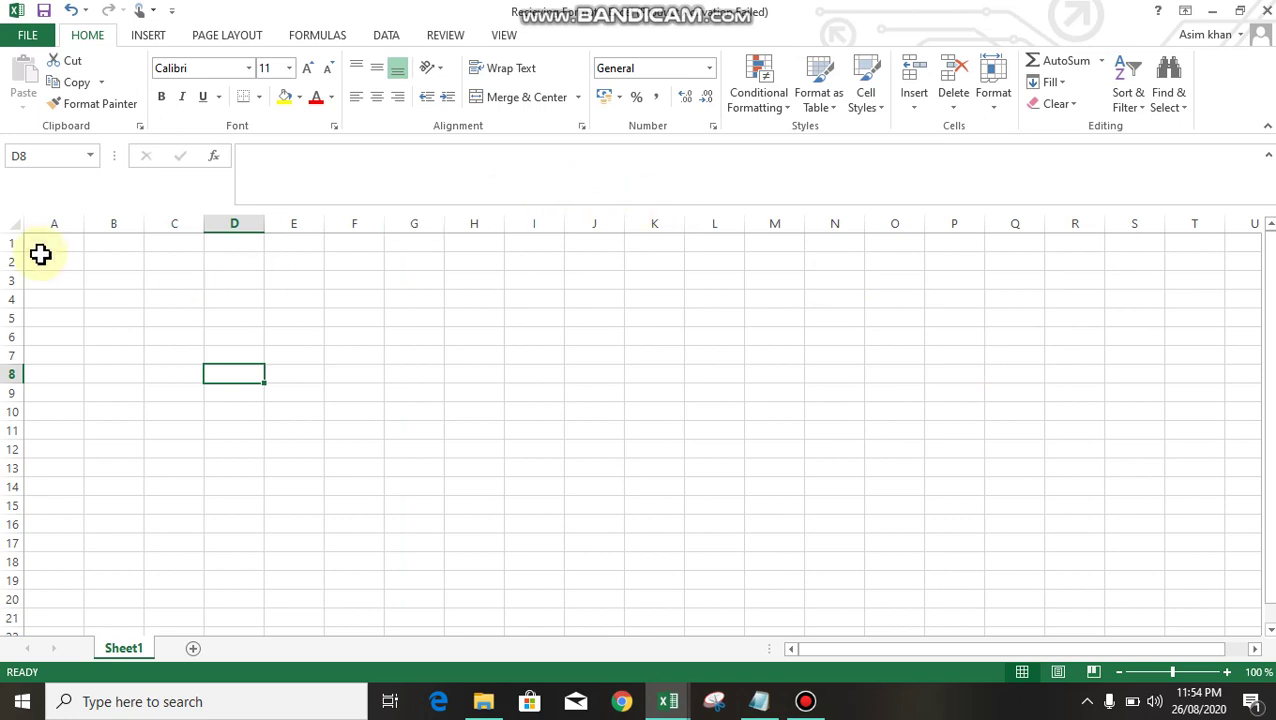
Freeze the panes at cell C5 so that rows 1 to 4 and columns A and B stay fixed
left_click(61, 319)
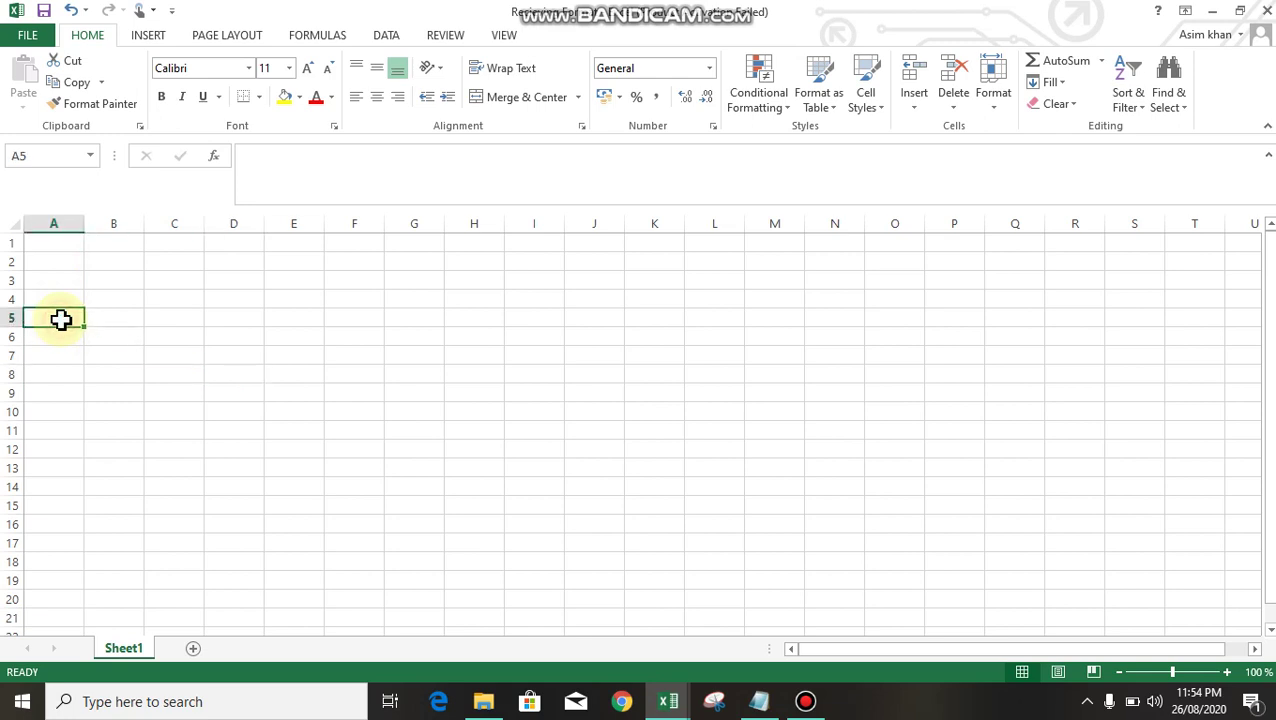
left_click(189, 321)
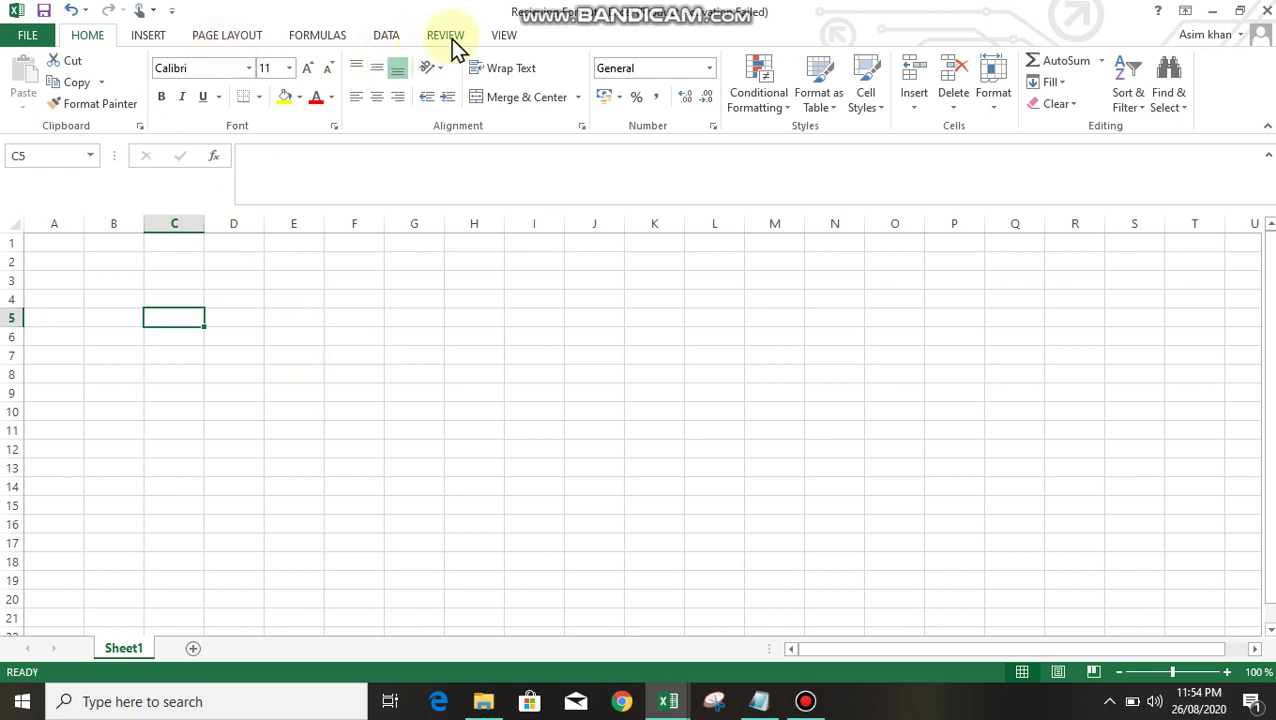
left_click(505, 38)
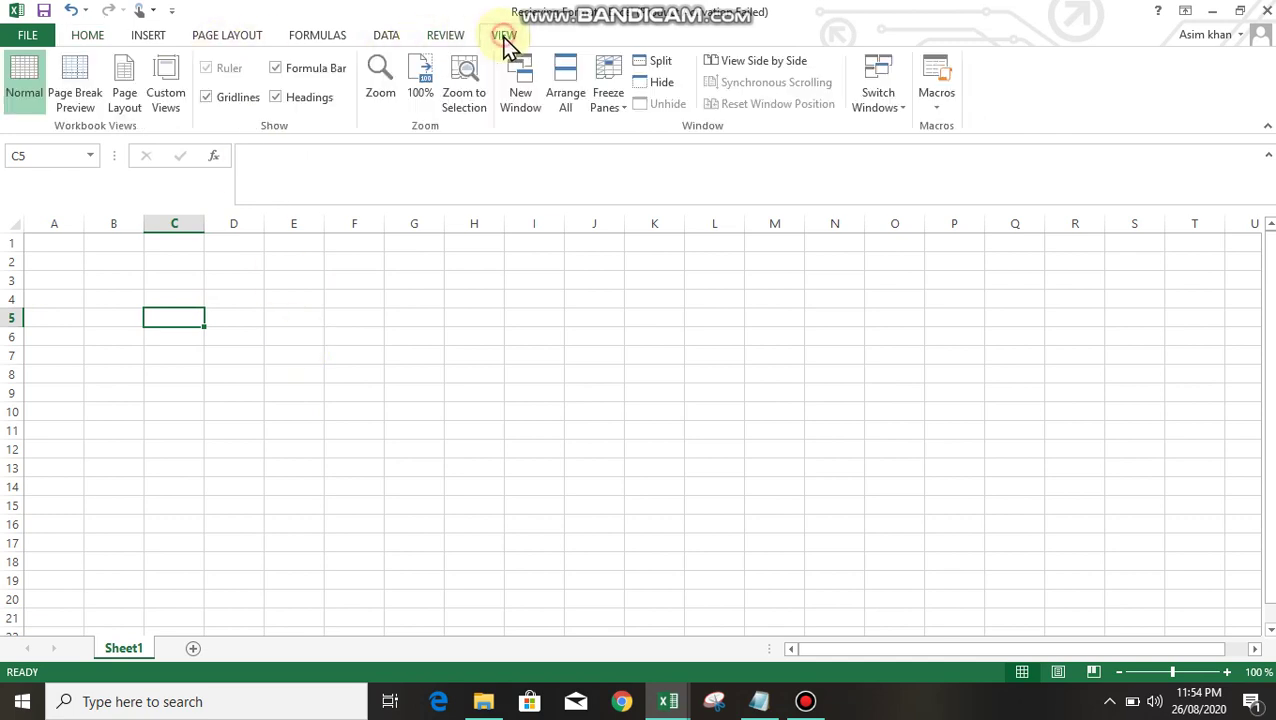
left_click(611, 72)
left_click(634, 133)
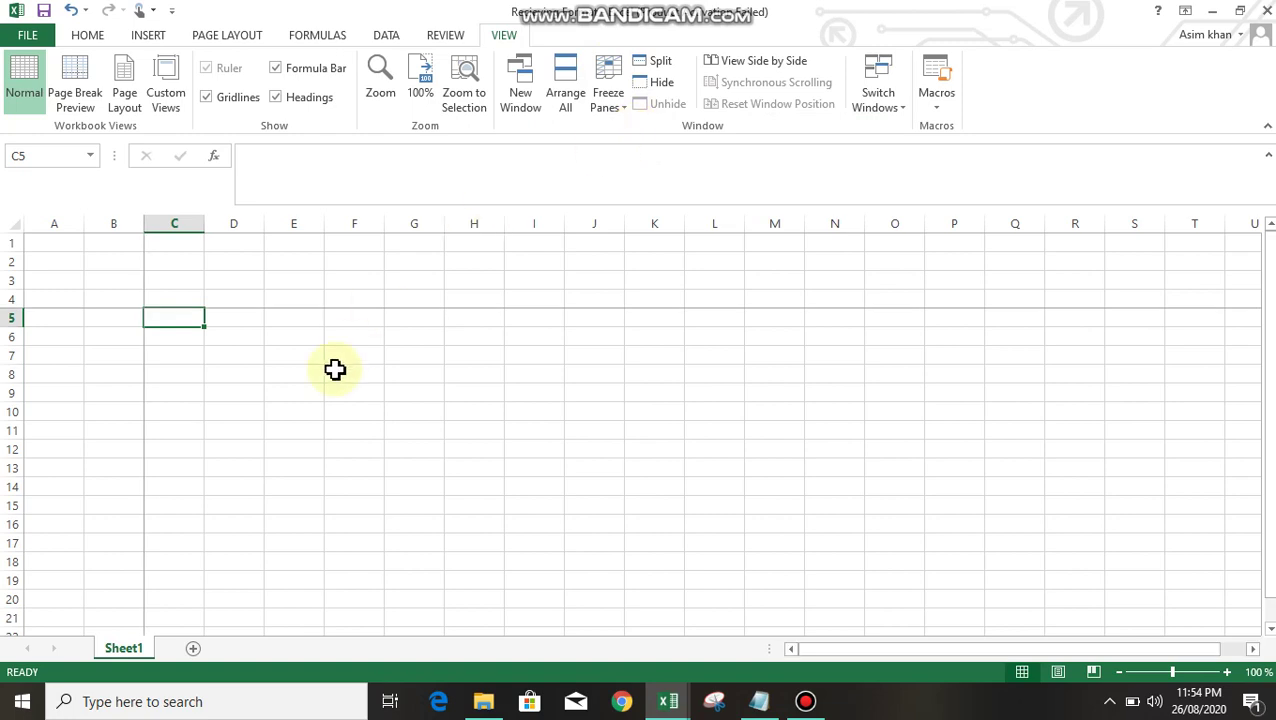
Enter the column headers Time in cell A5 and Ctn/Rack in cell B5
key("Left")
key("Left")
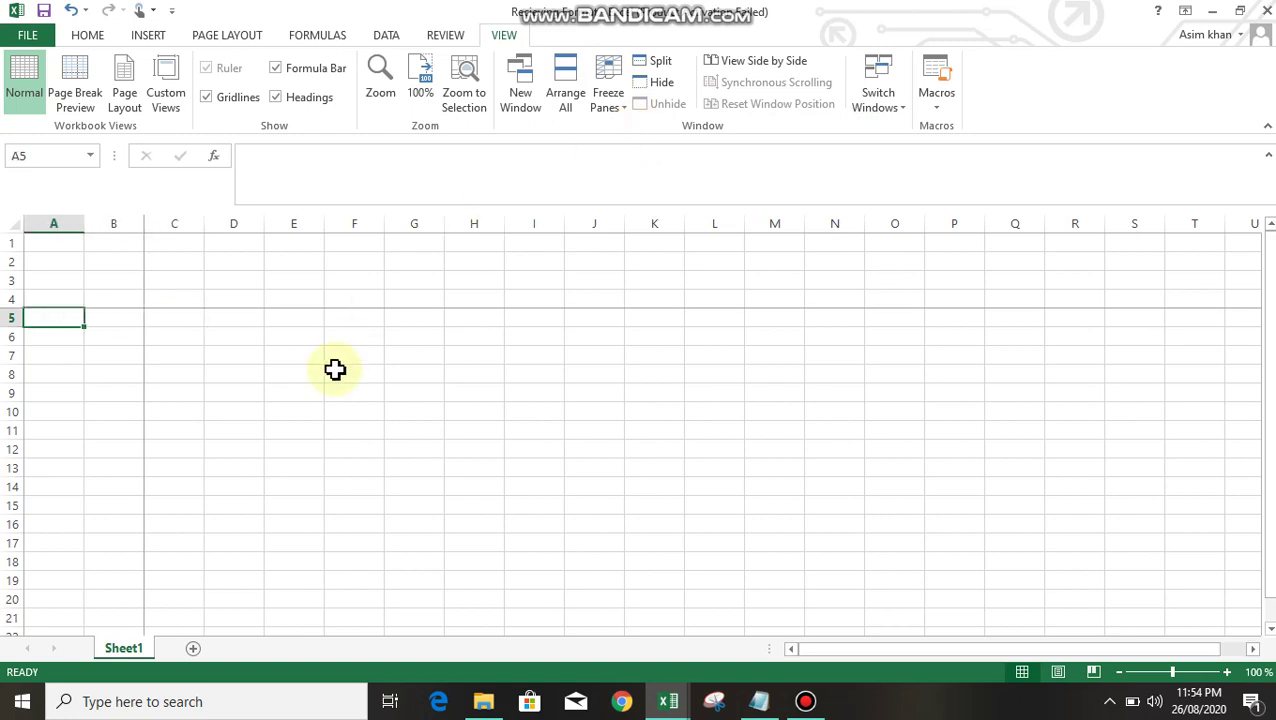
type("Tim")
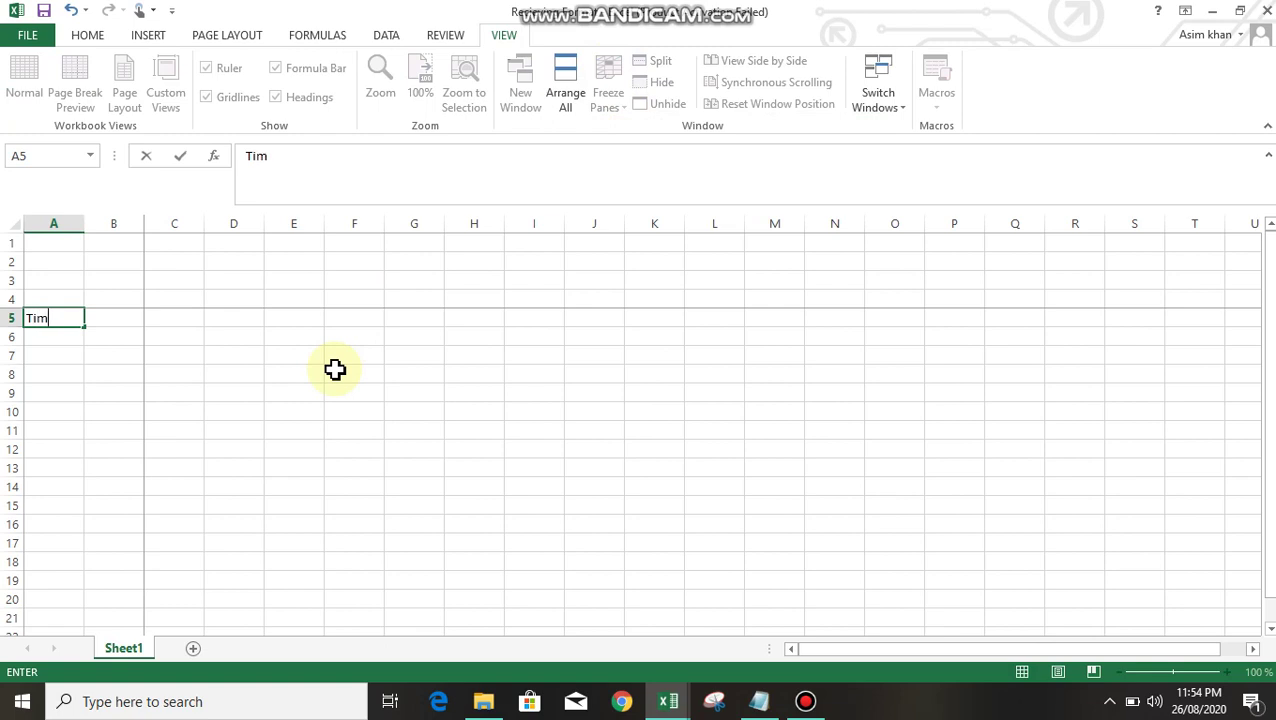
type("e")
key("Tab")
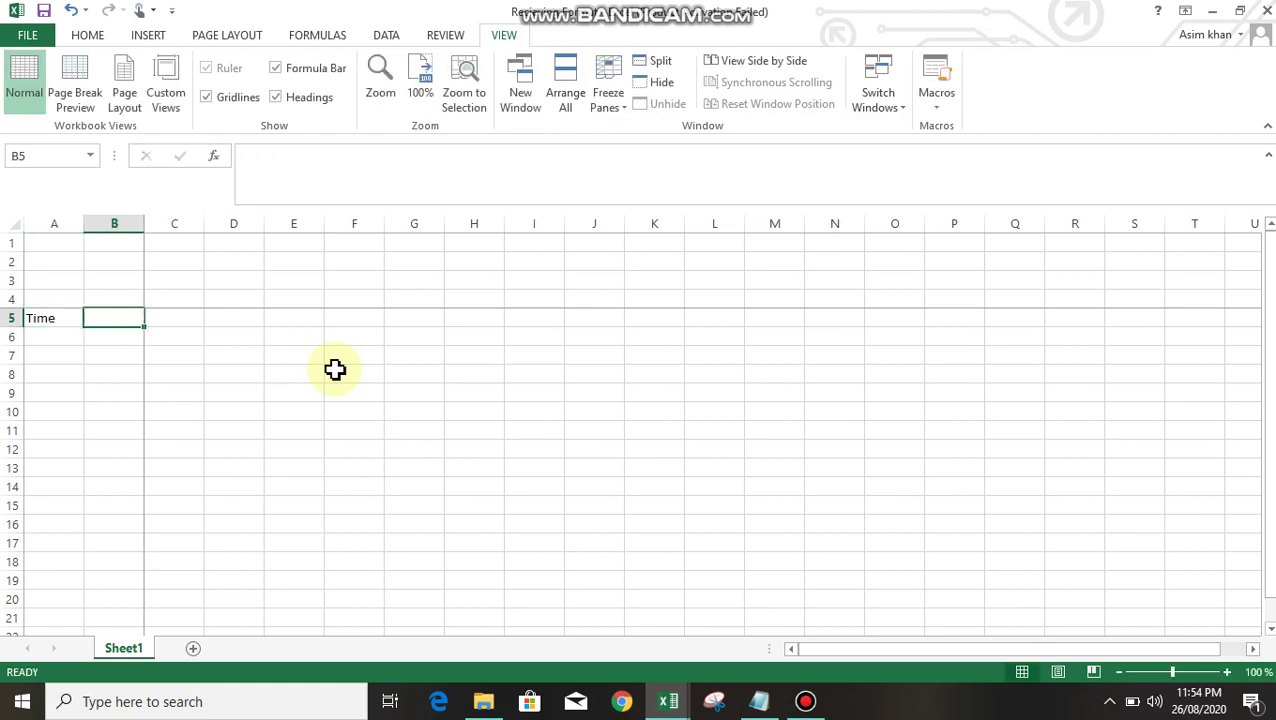
type("Ctn")
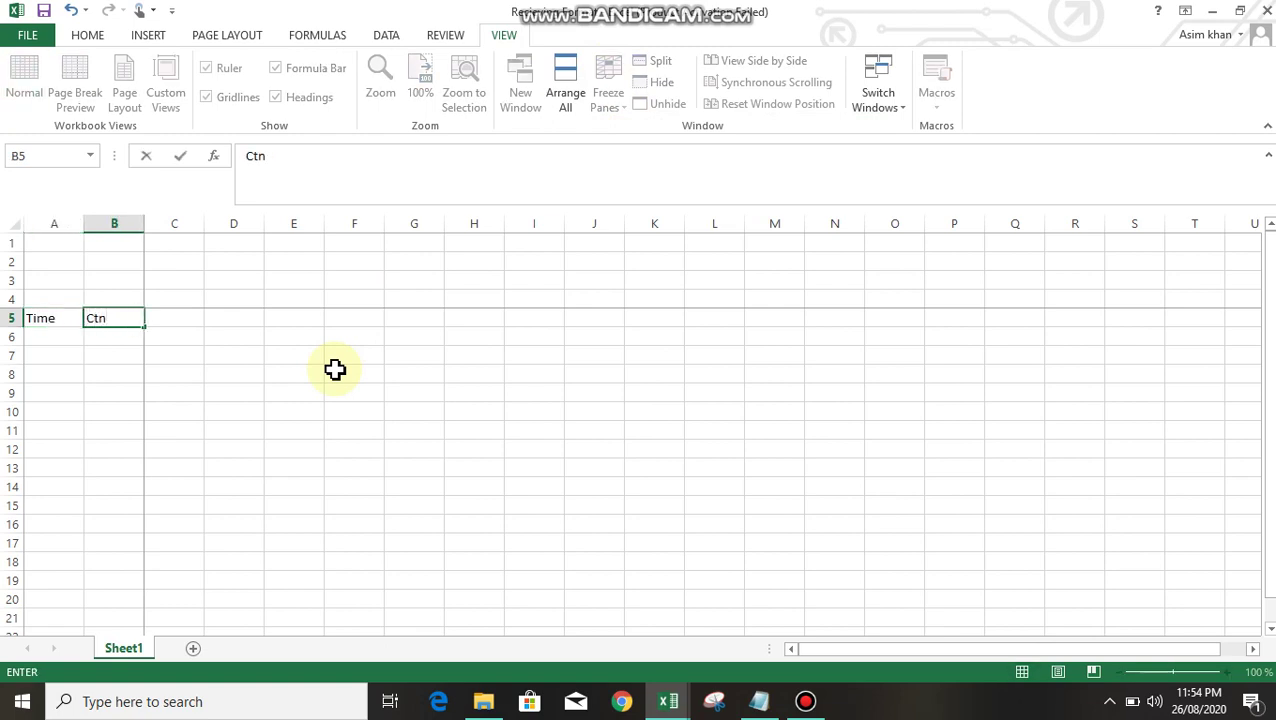
type("/Rack")
key("Tab")
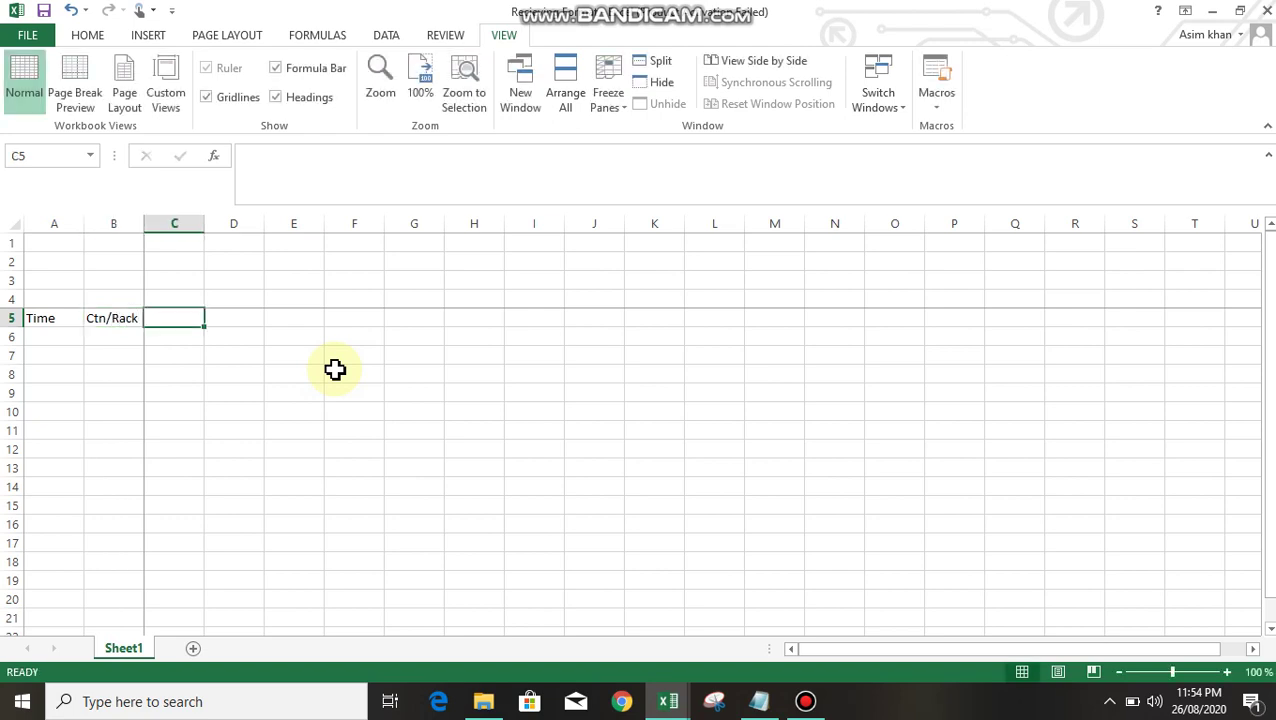
Enter the headers Scanning in C5 and Qty in D5, with the value 1 below Qty in D6
type("Scanning")
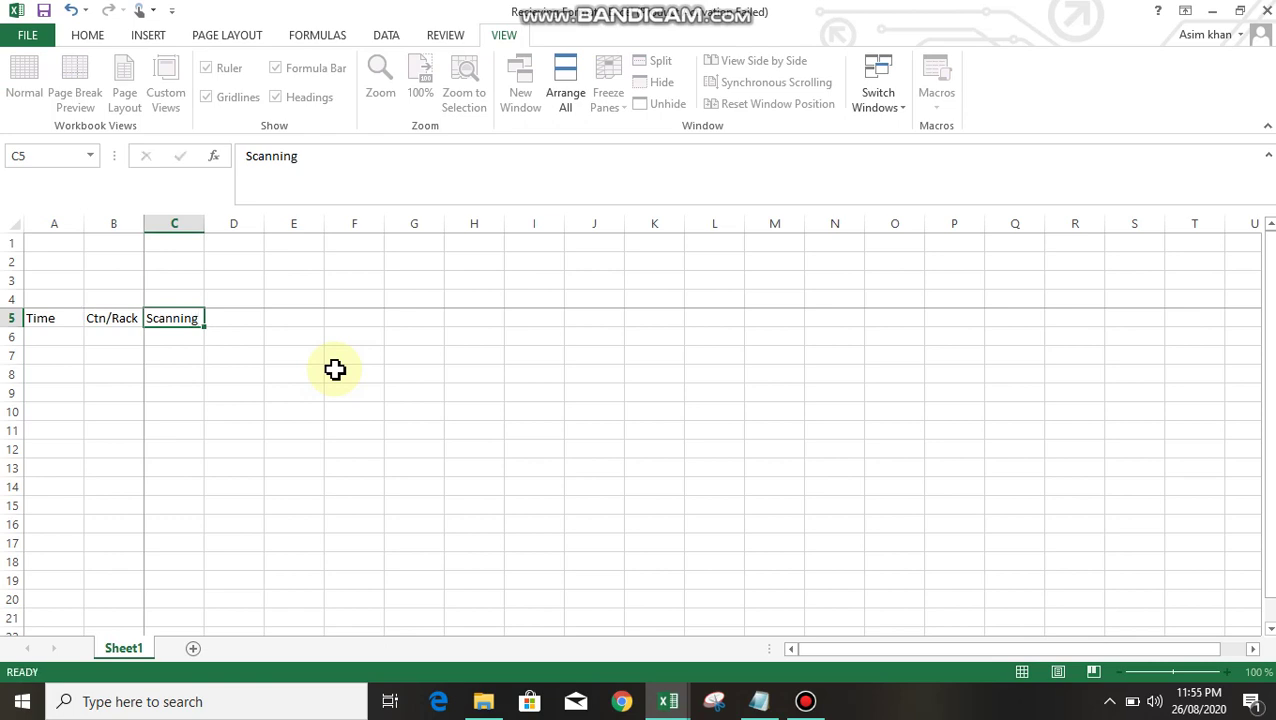
key("Tab")
type("Qty")
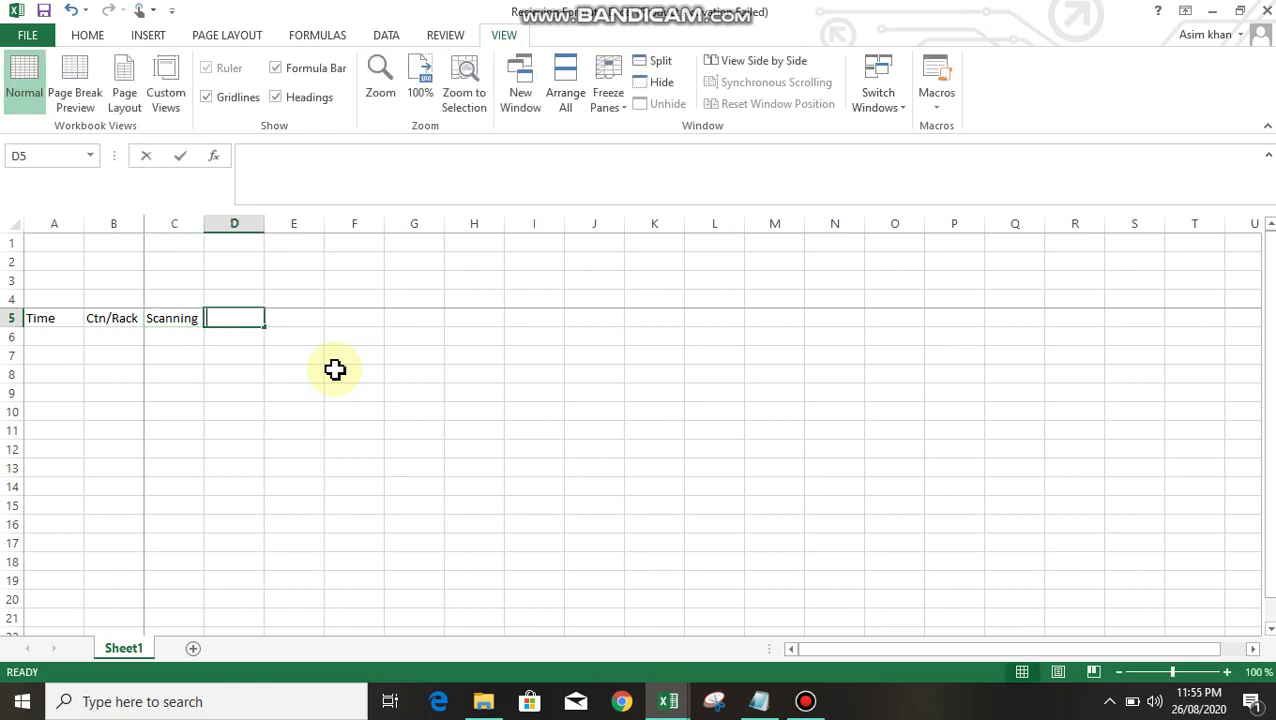
key("Return")
key("Up")
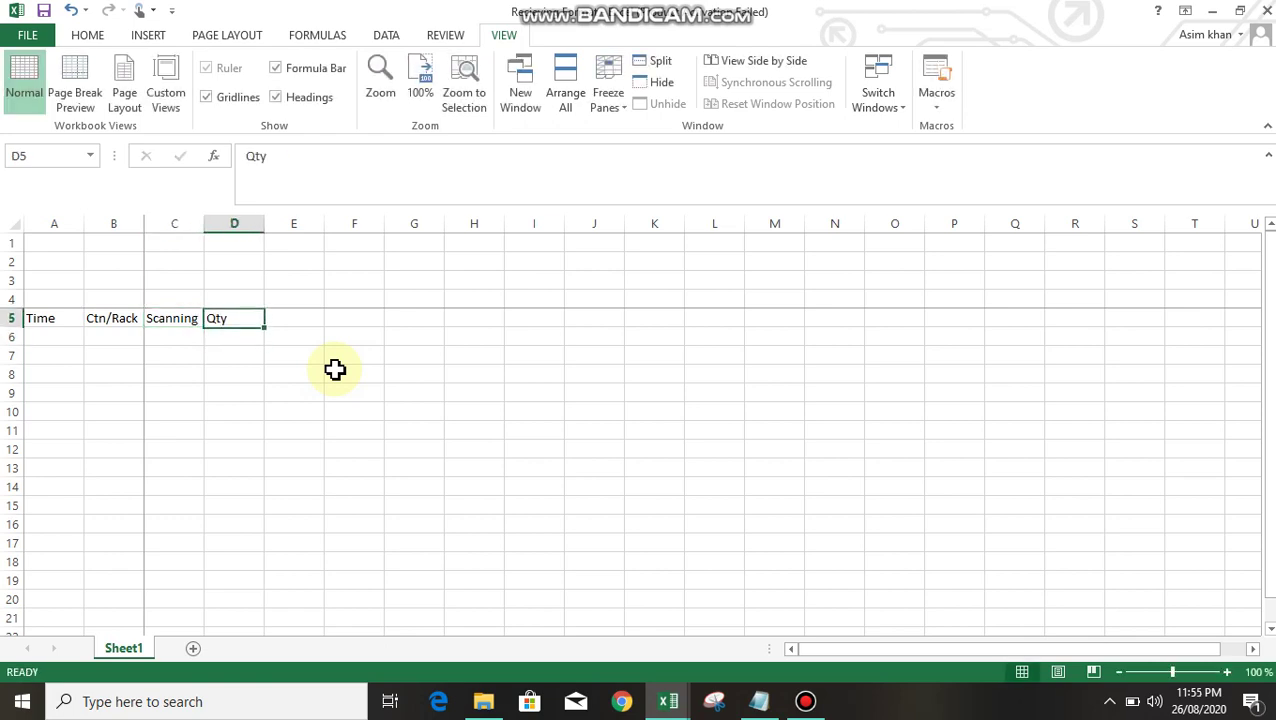
key("Down")
type("1")
Enter the headers Ctn/Rack Qty in cell E5 and Product Name in cell F5
key("Up")
key("Right")
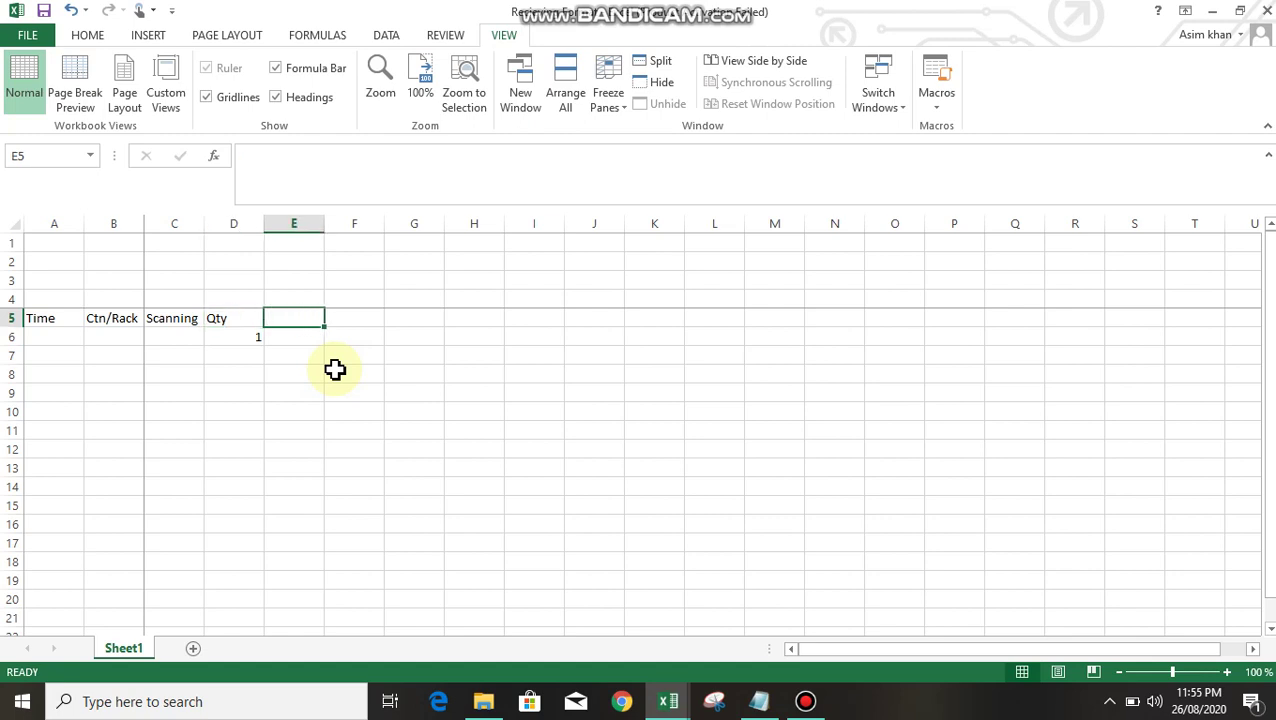
type("Ctn")
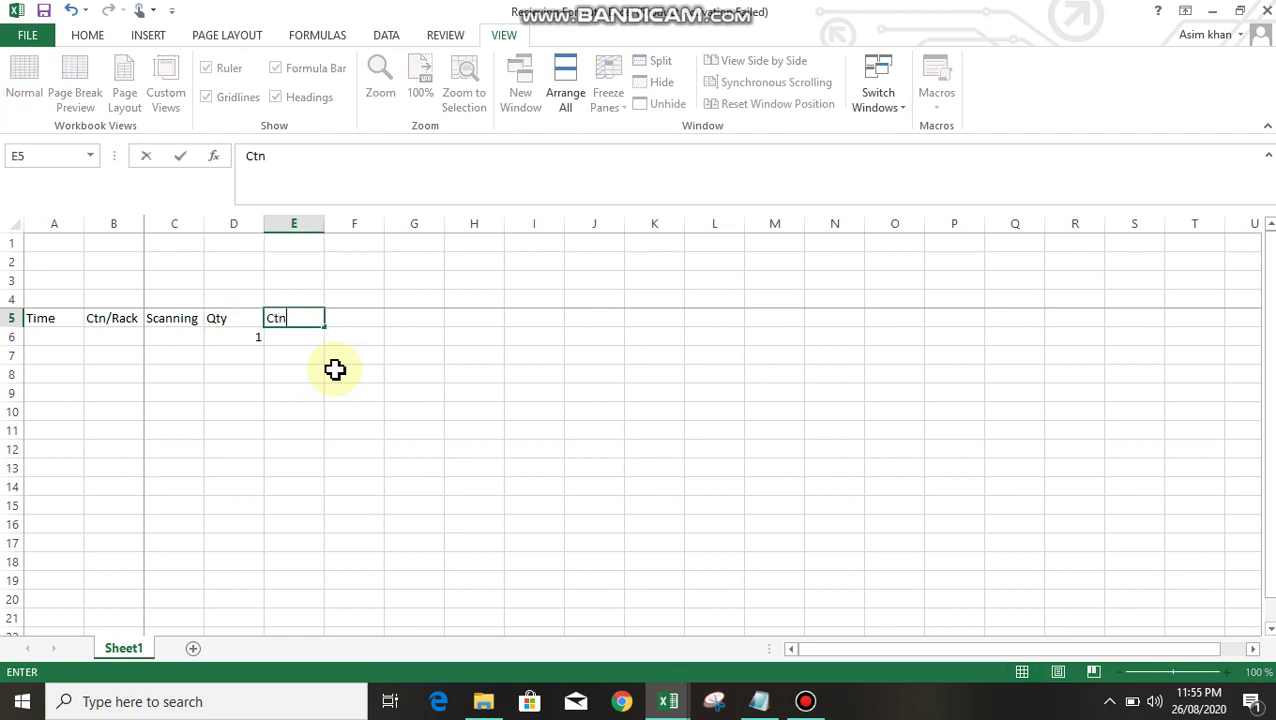
type("/Rack Qty")
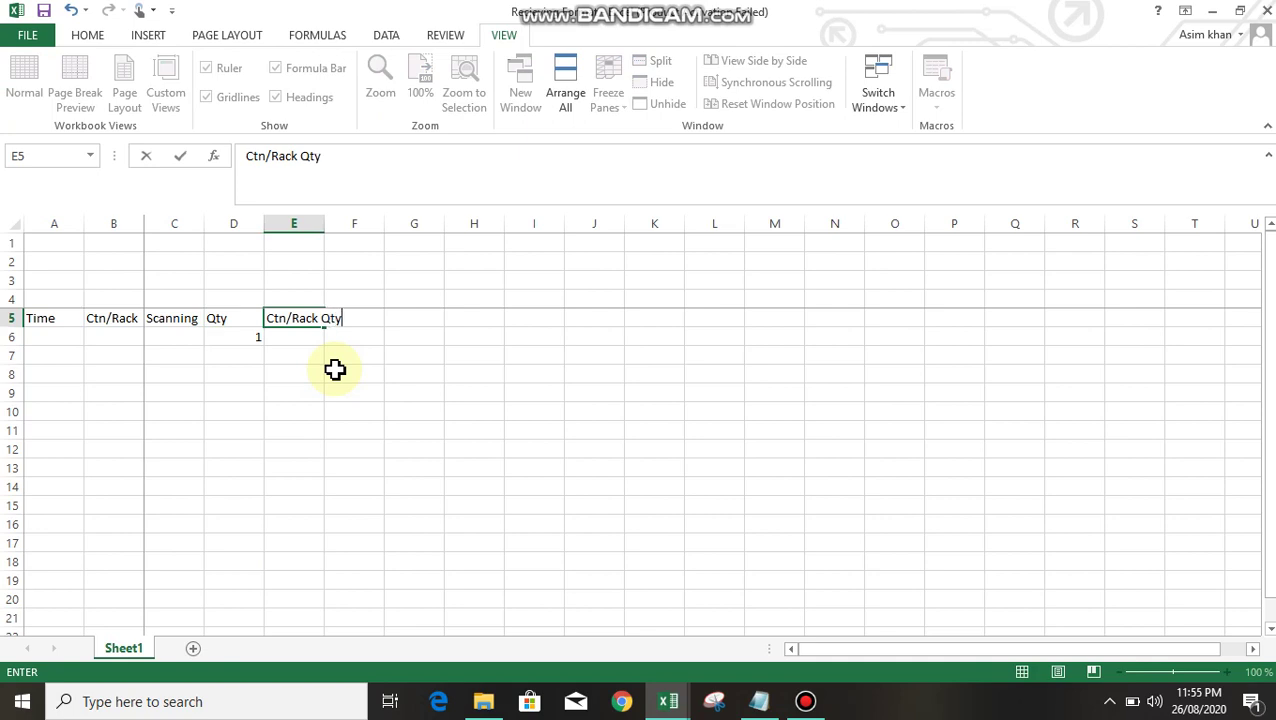
key("Tab")
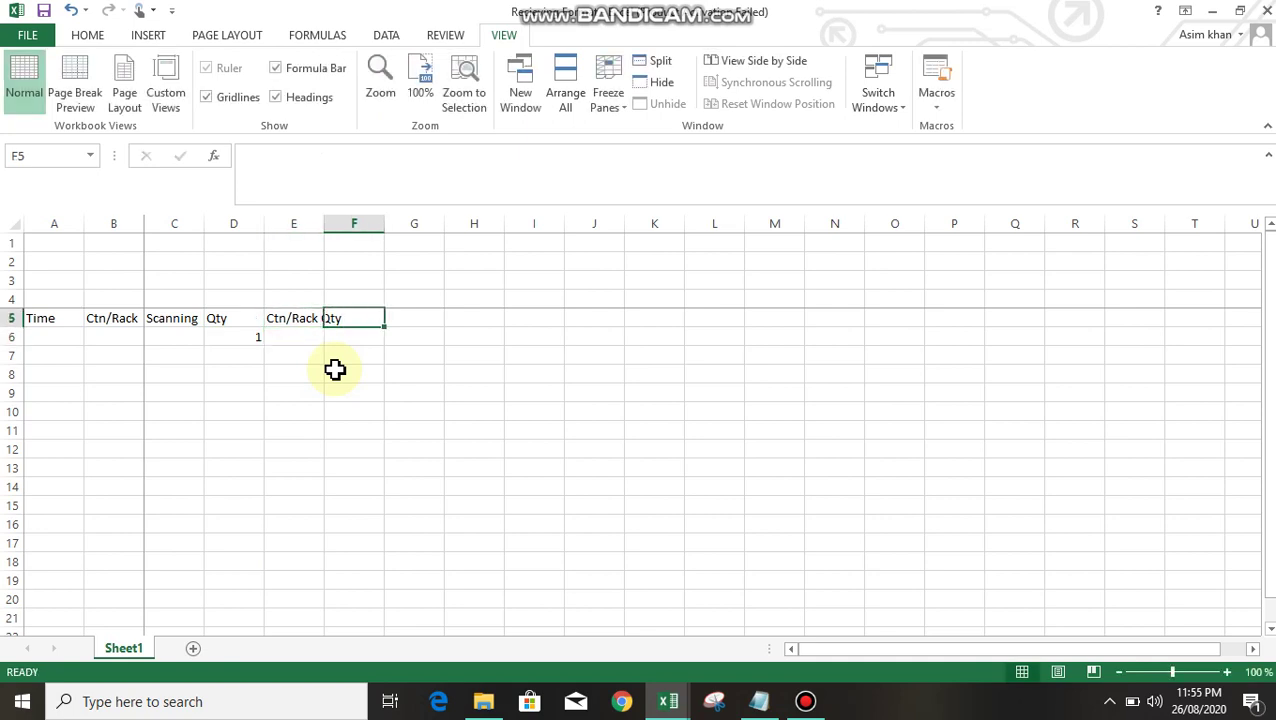
type("Produ")
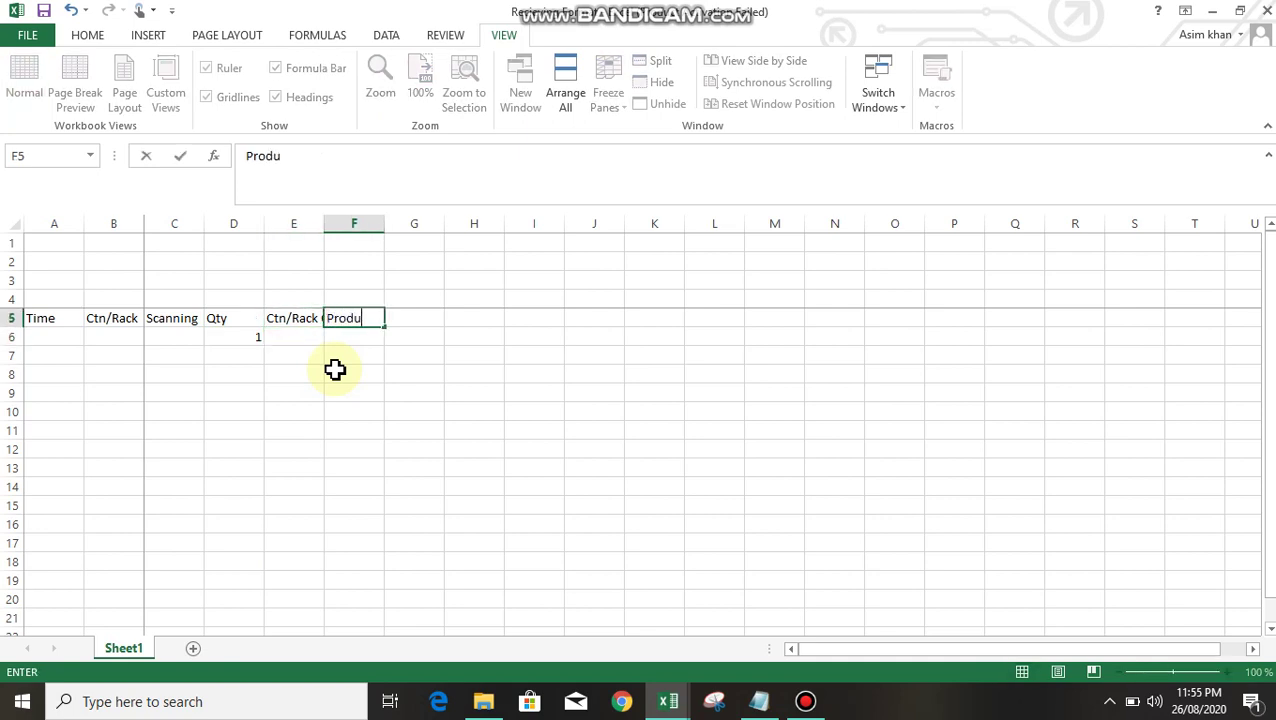
type("ct Name")
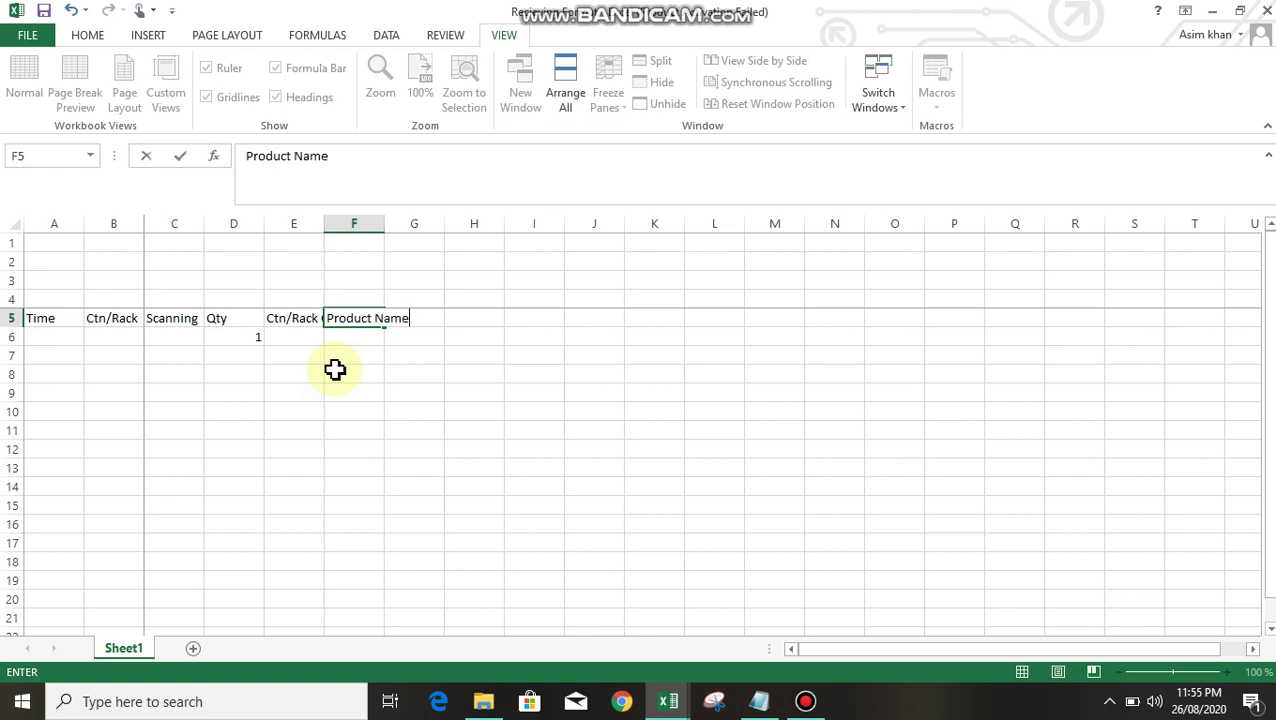
key("Return")
Select the whole header table and autofit the widths of columns A to F to their contents
key("Up")
key("Left")
key("ctrl+a")
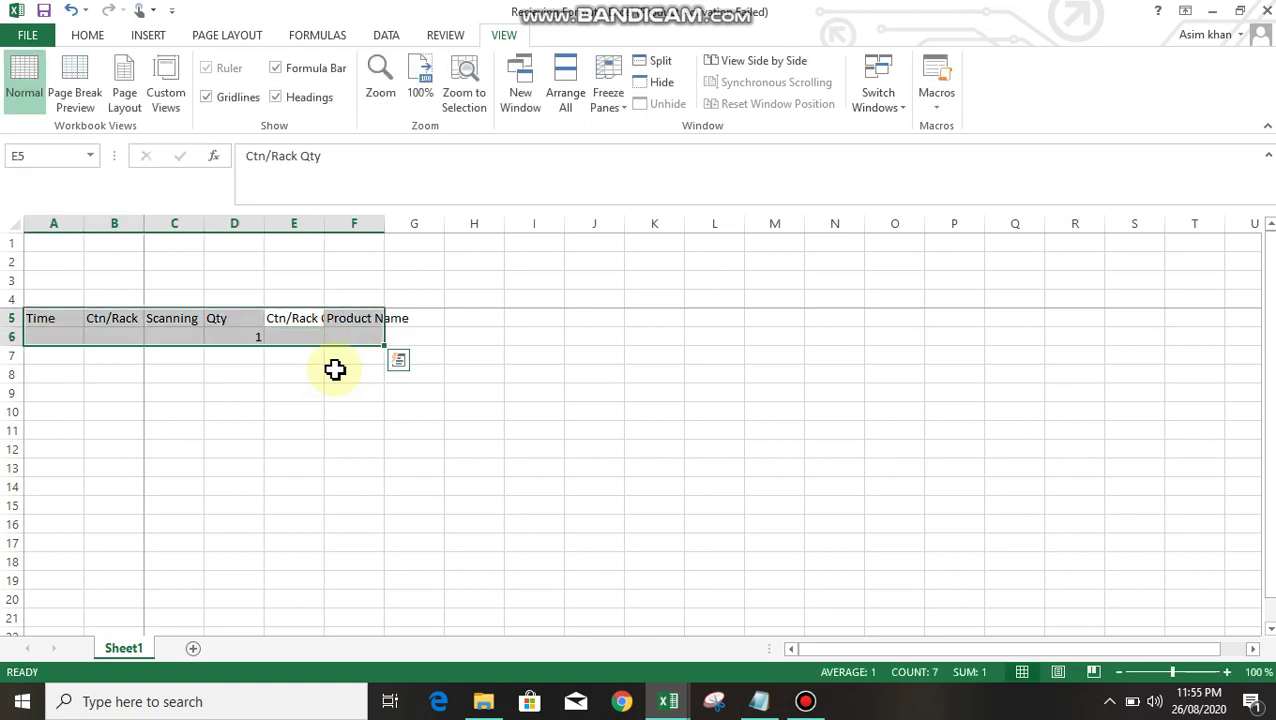
key("alt")
key("h")
key("o")
key("i")
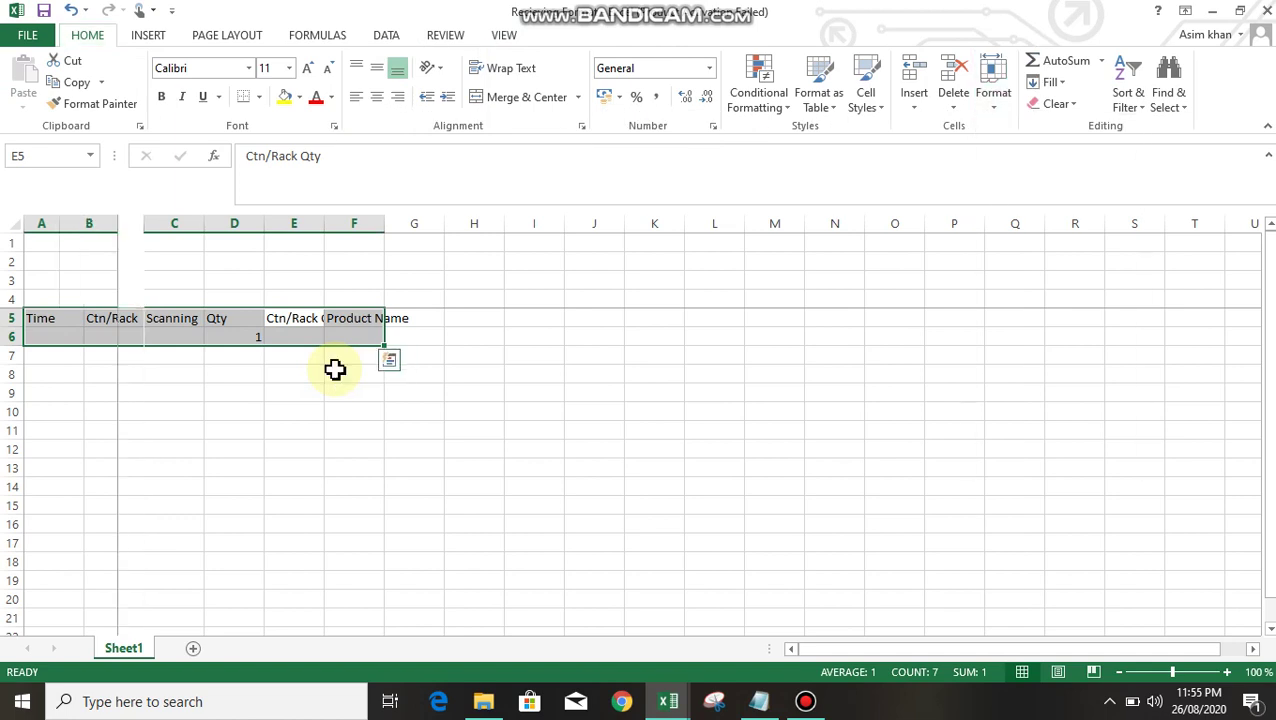
key("Down")
key("Up")
key("Left")
key("Left")
key("Left")
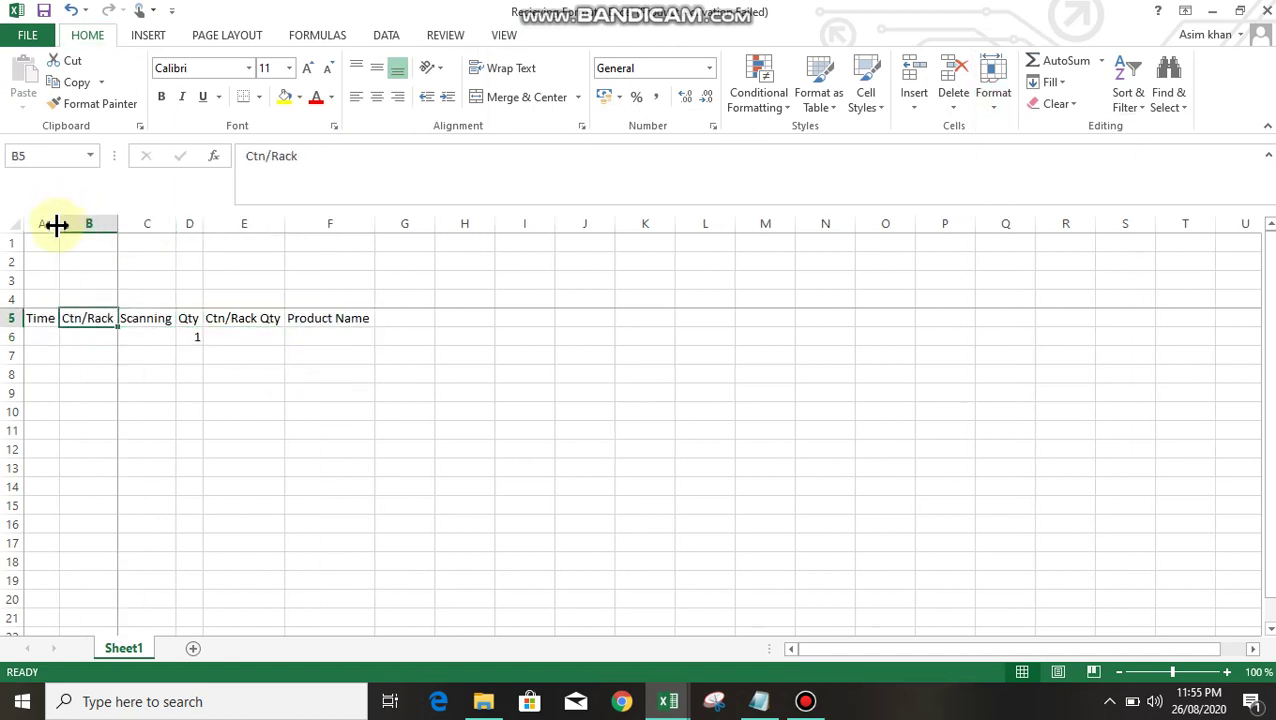
Widen the Time, Ctn/Rack and Scanning columns, making Scanning the widest of the three
left_click_drag(58, 224, 308, 229)
left_click(151, 224)
left_click(267, 357)
key("ctrl+shift+Down")
left_click(267, 357)
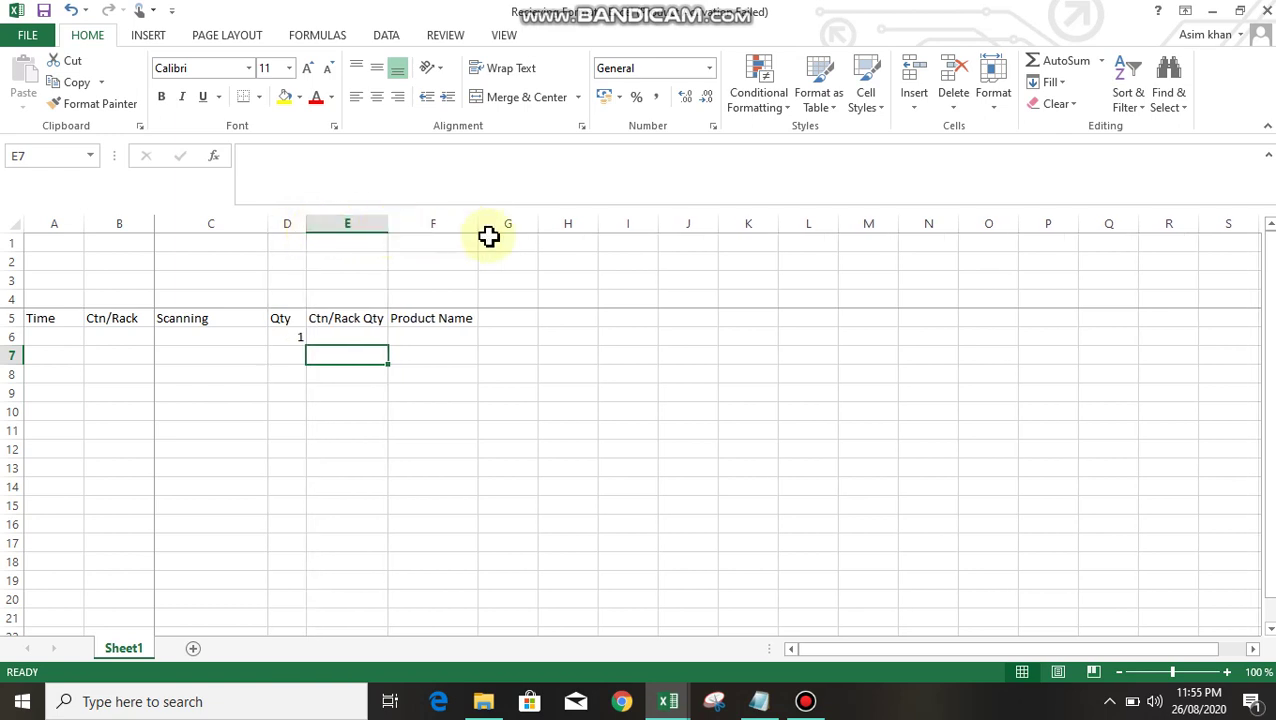
Switch to the STR 4 Practice workbook and delete column C, which holds the STR quantities
left_click(661, 704)
left_click(712, 625)
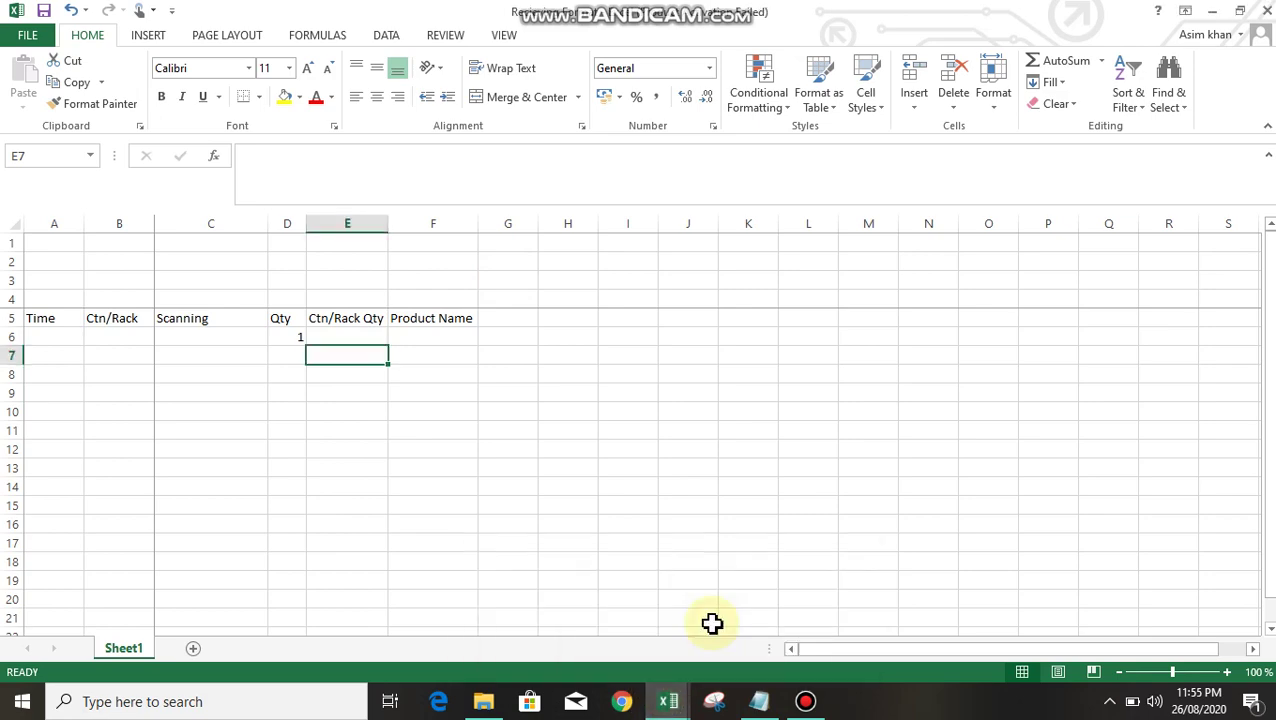
left_click(662, 700)
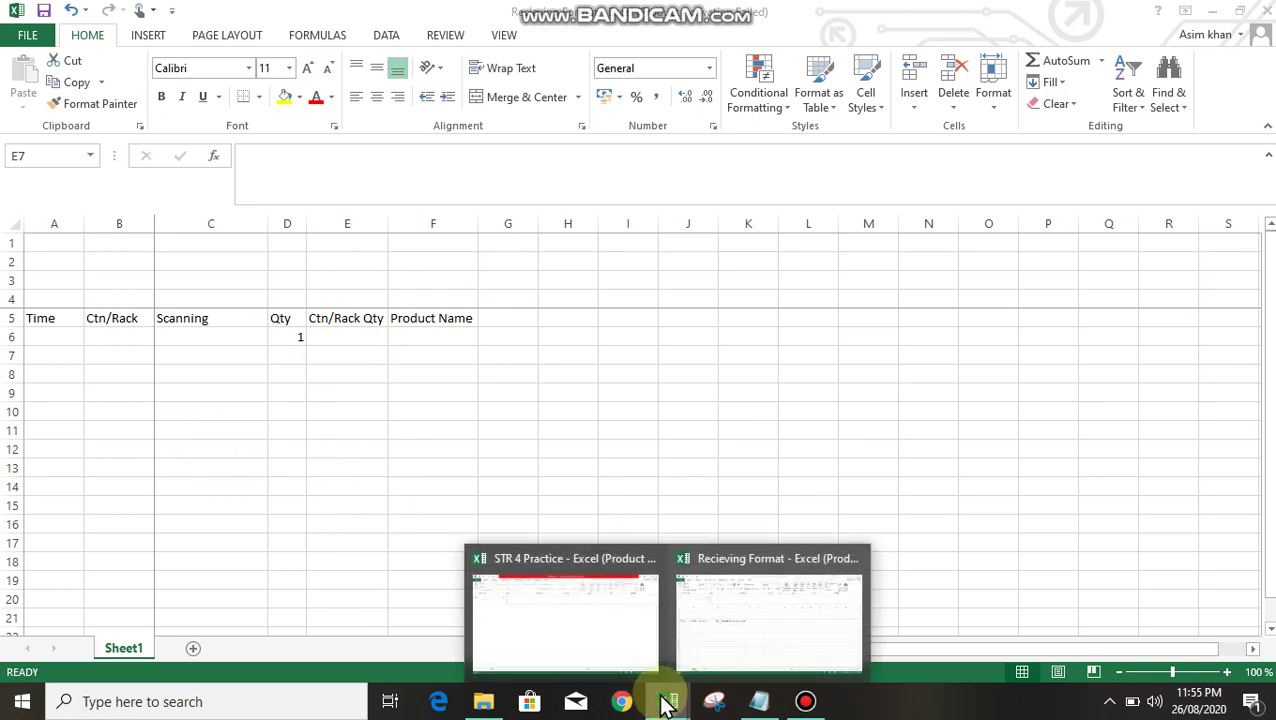
left_click(535, 628)
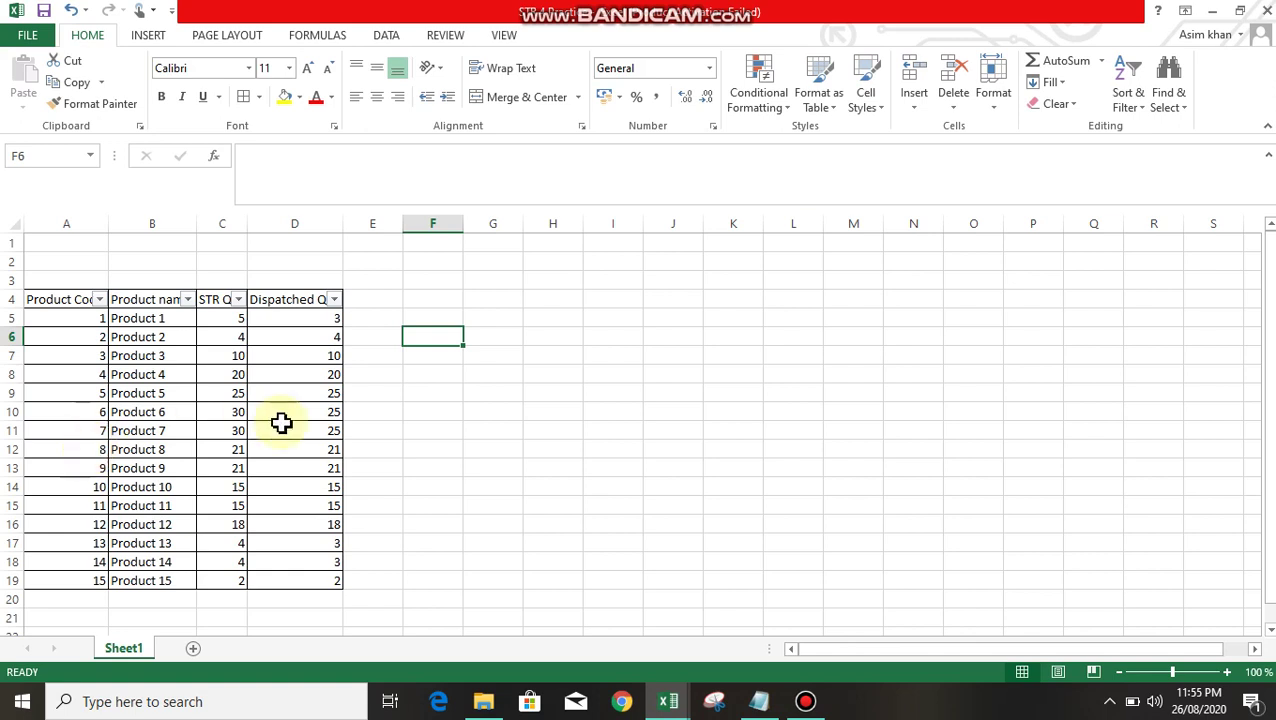
left_click(222, 220)
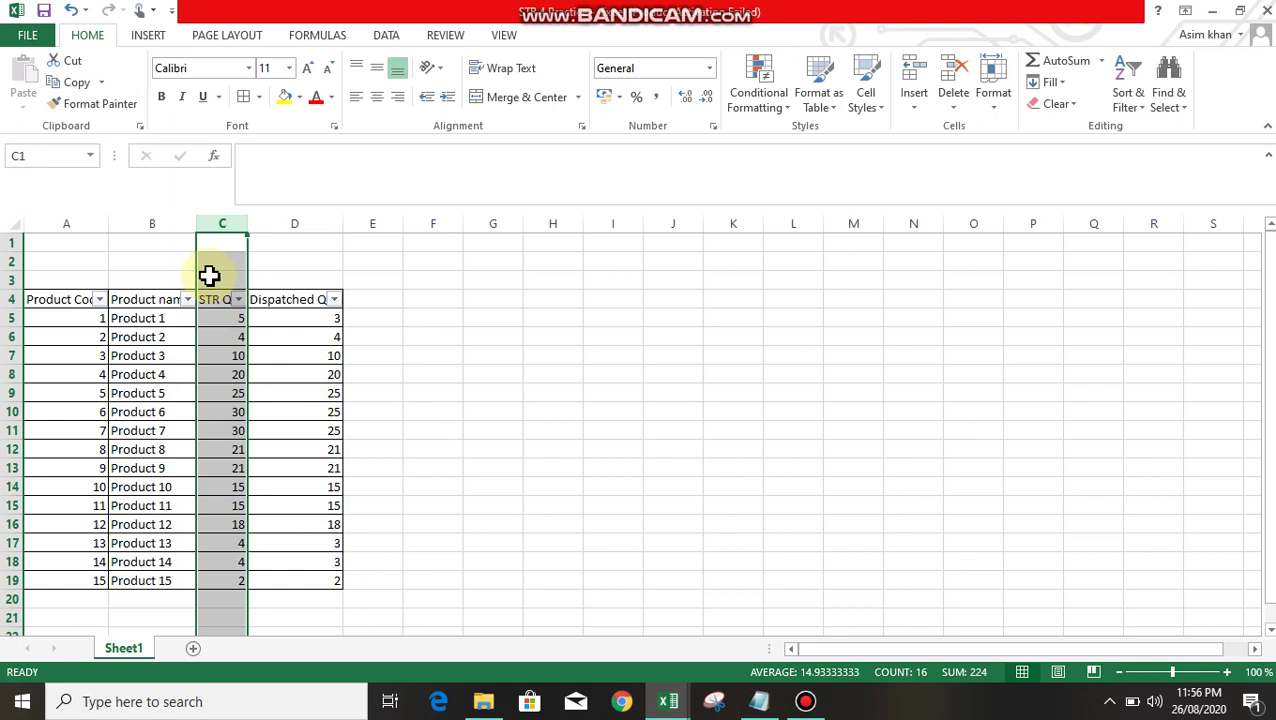
key("ctrl+minus")
key("ctrl+Down")
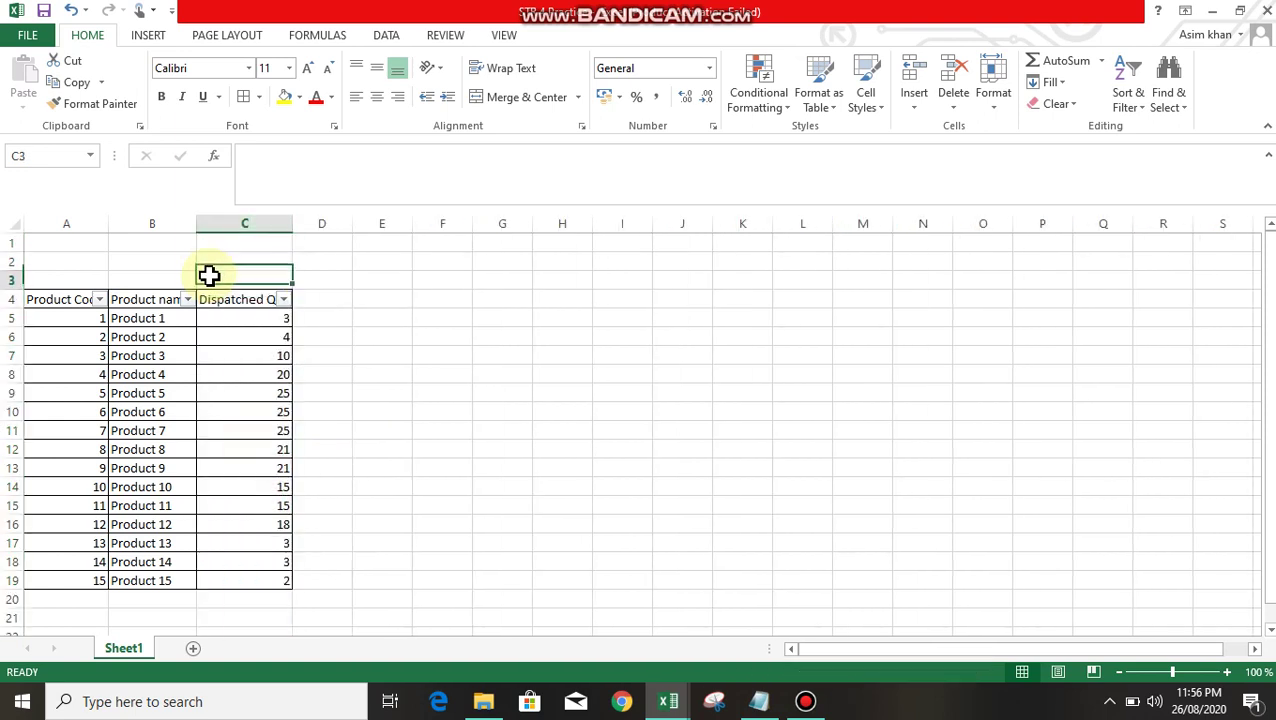
key("ctrl+a")
key("Down")
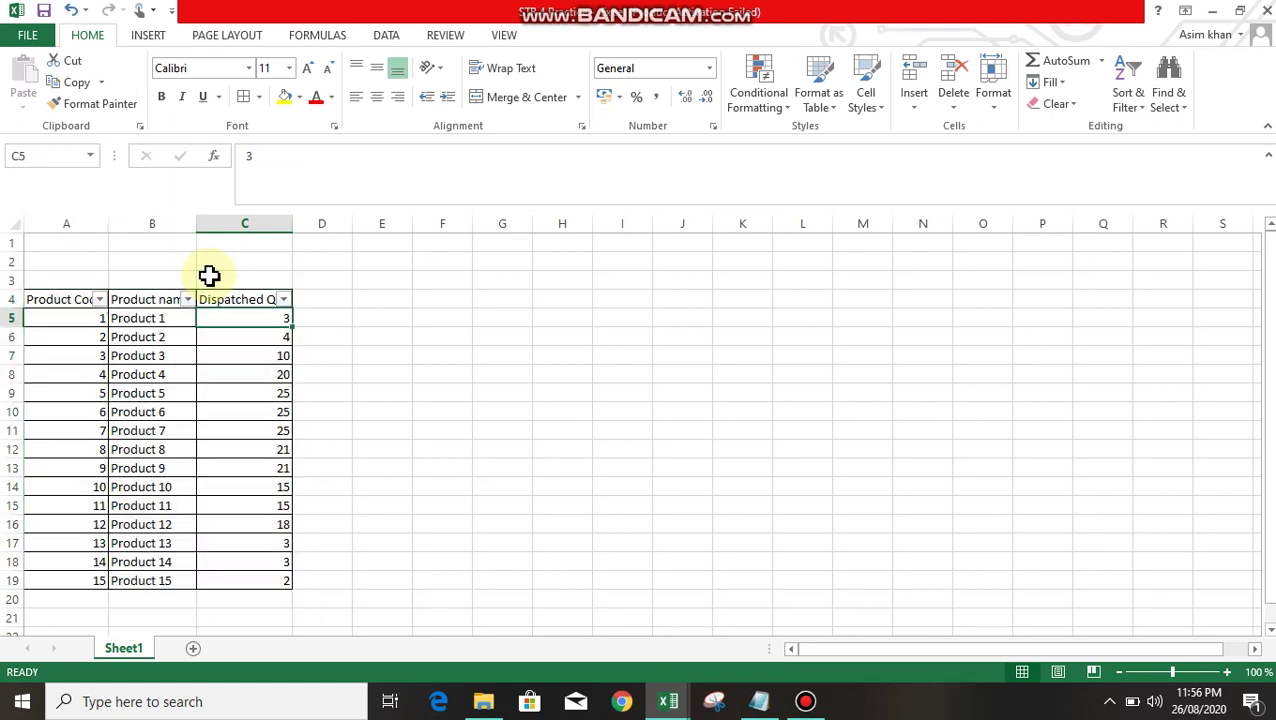
key("Up")
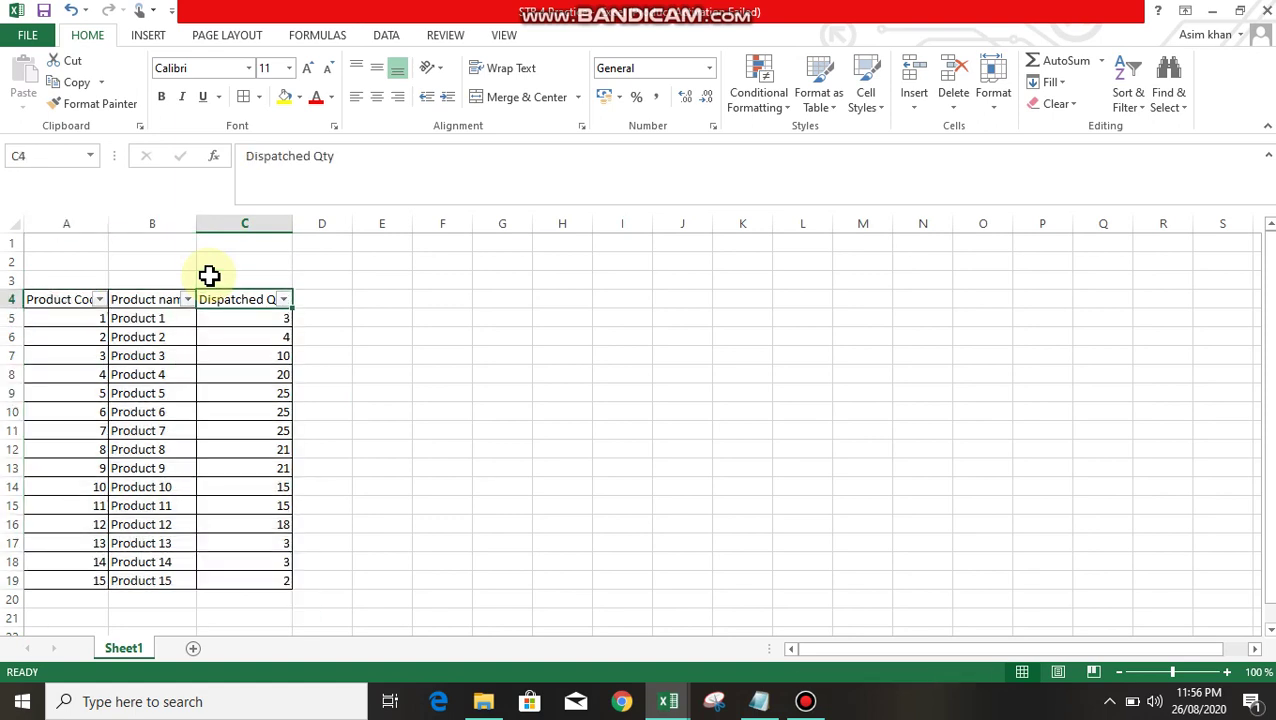
Return to the Recieving Format workbook and add a new worksheet after Sheet1
left_click(640, 705)
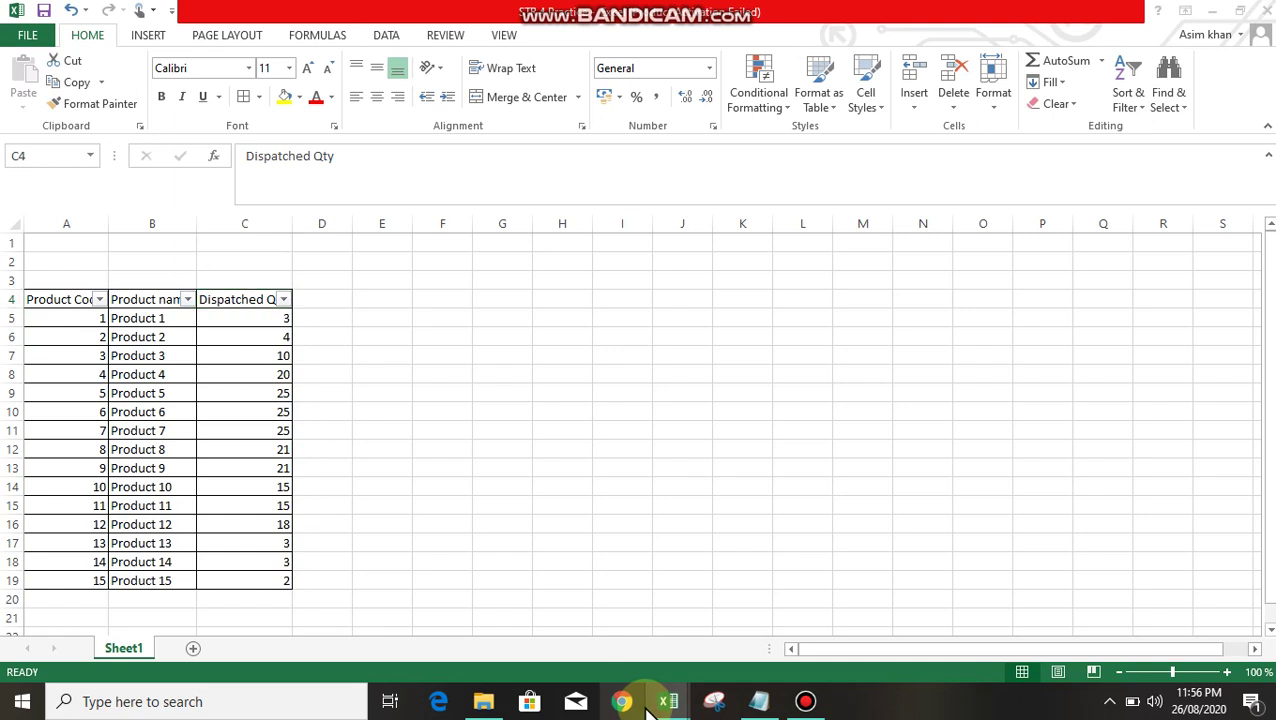
mouse_move(666, 703)
left_click(764, 641)
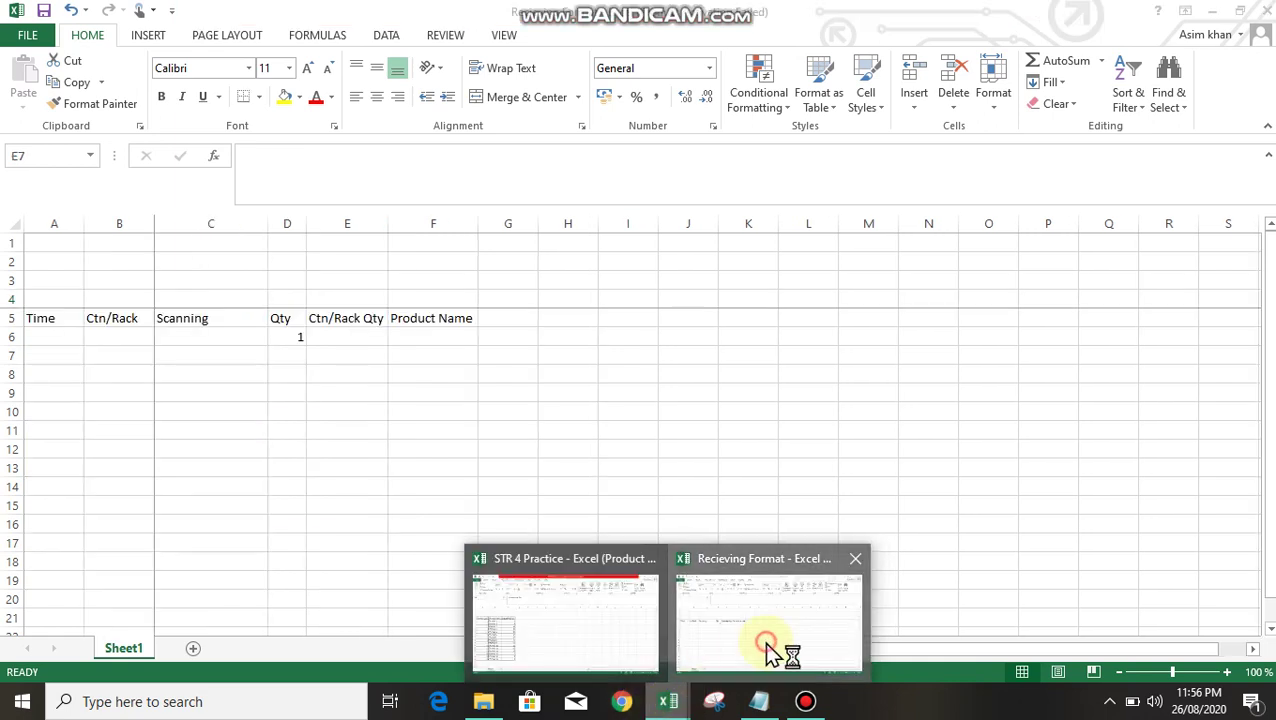
left_click(193, 648)
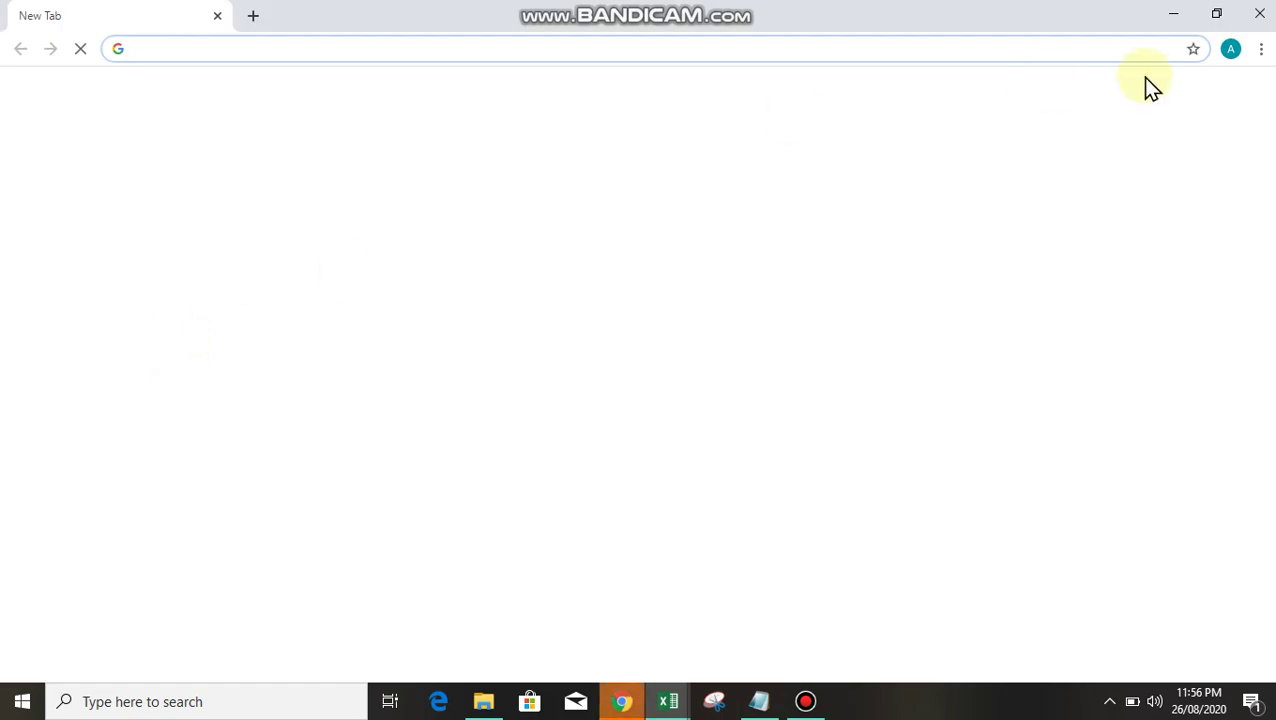
left_click(1265, 13)
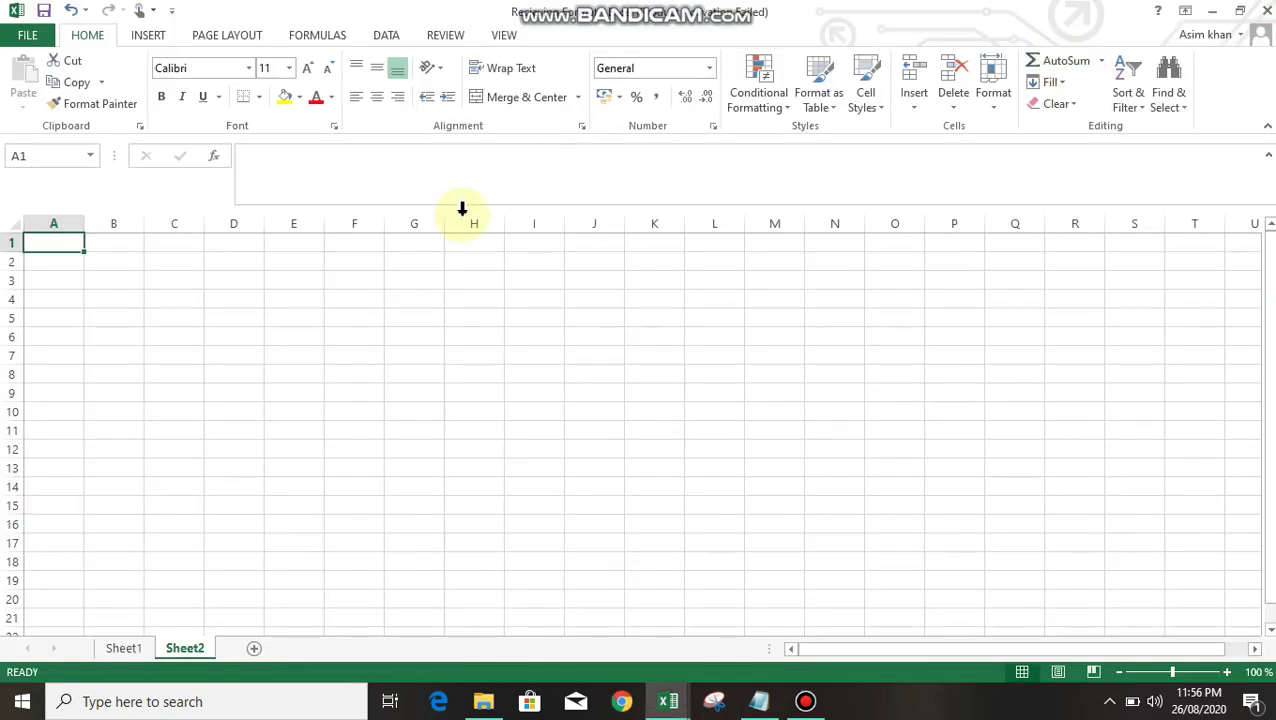
Enter the headers Product Code, Product name and Dispatchd Qty in cells A2 to C2 of Sheet2
key("Return")
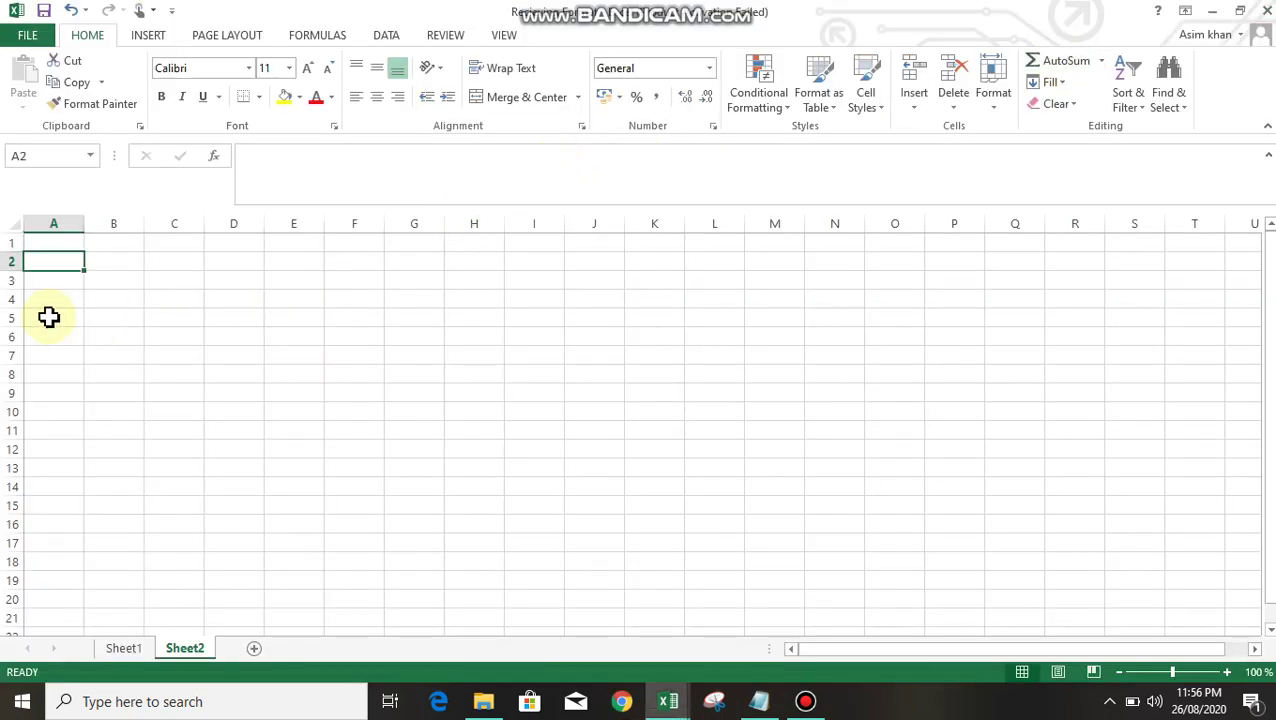
type("Prod")
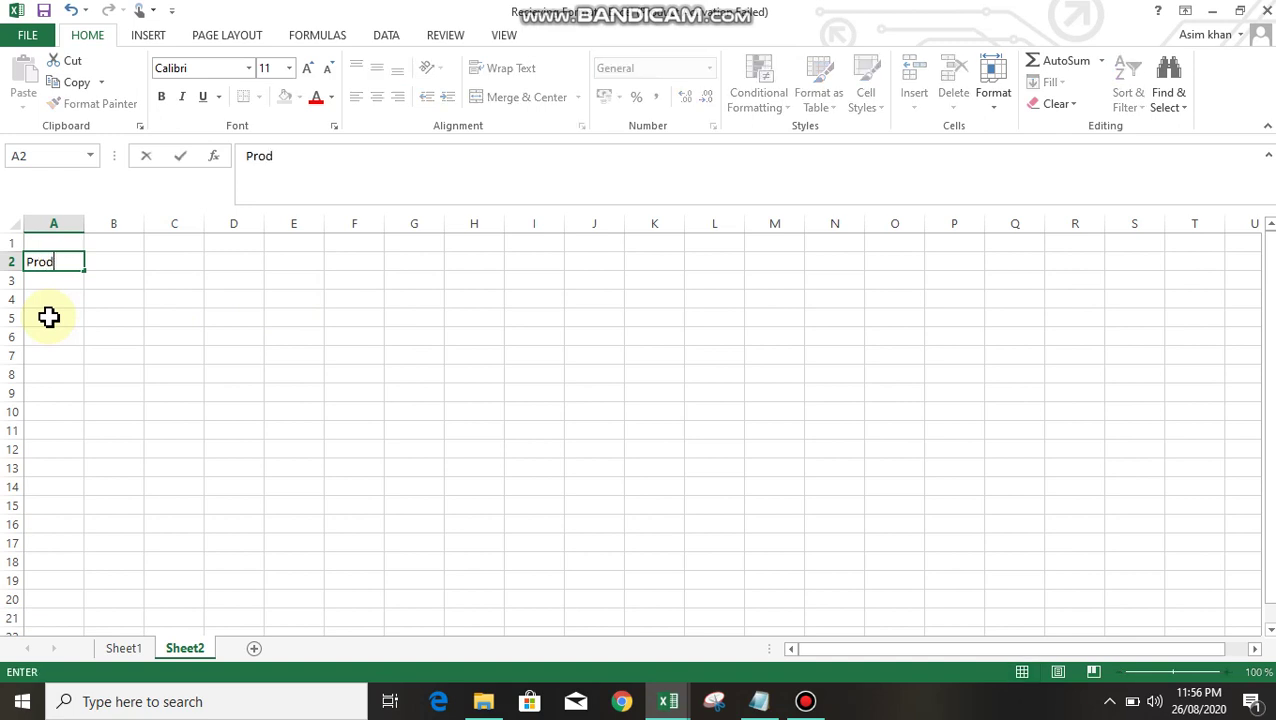
type("uct Code")
key("Tab")
type("Prod")
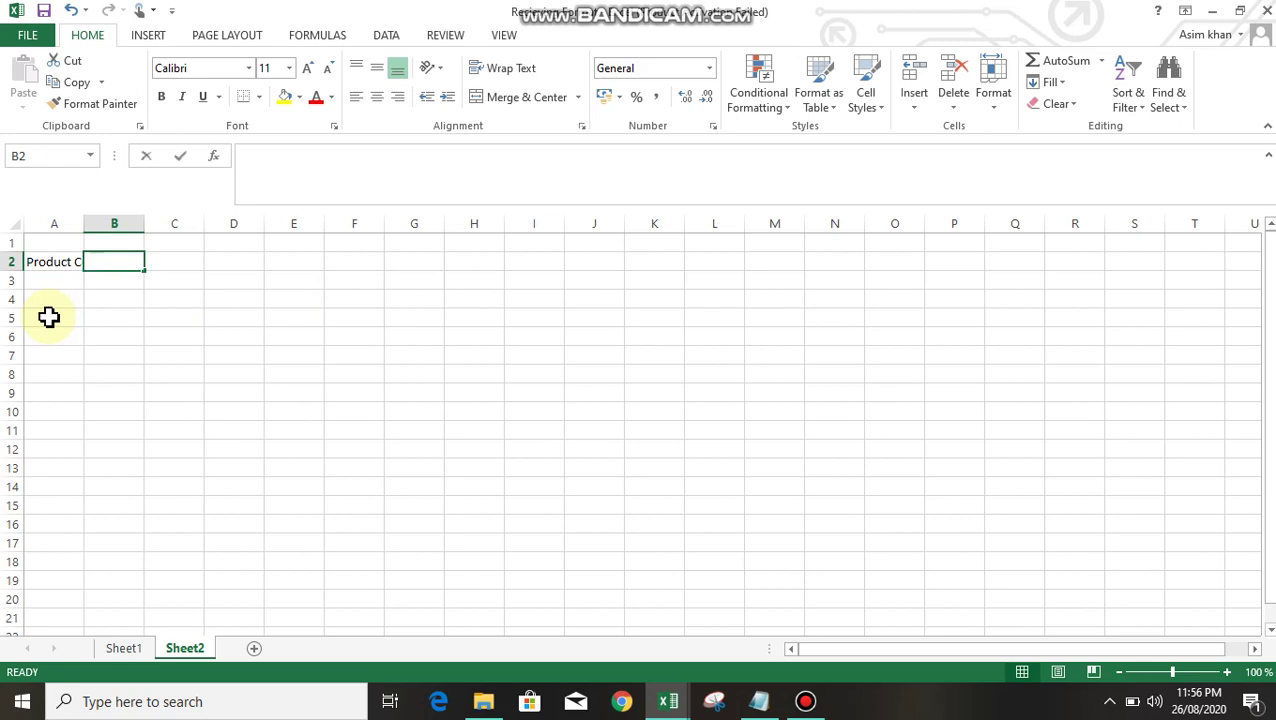
type("uct ")
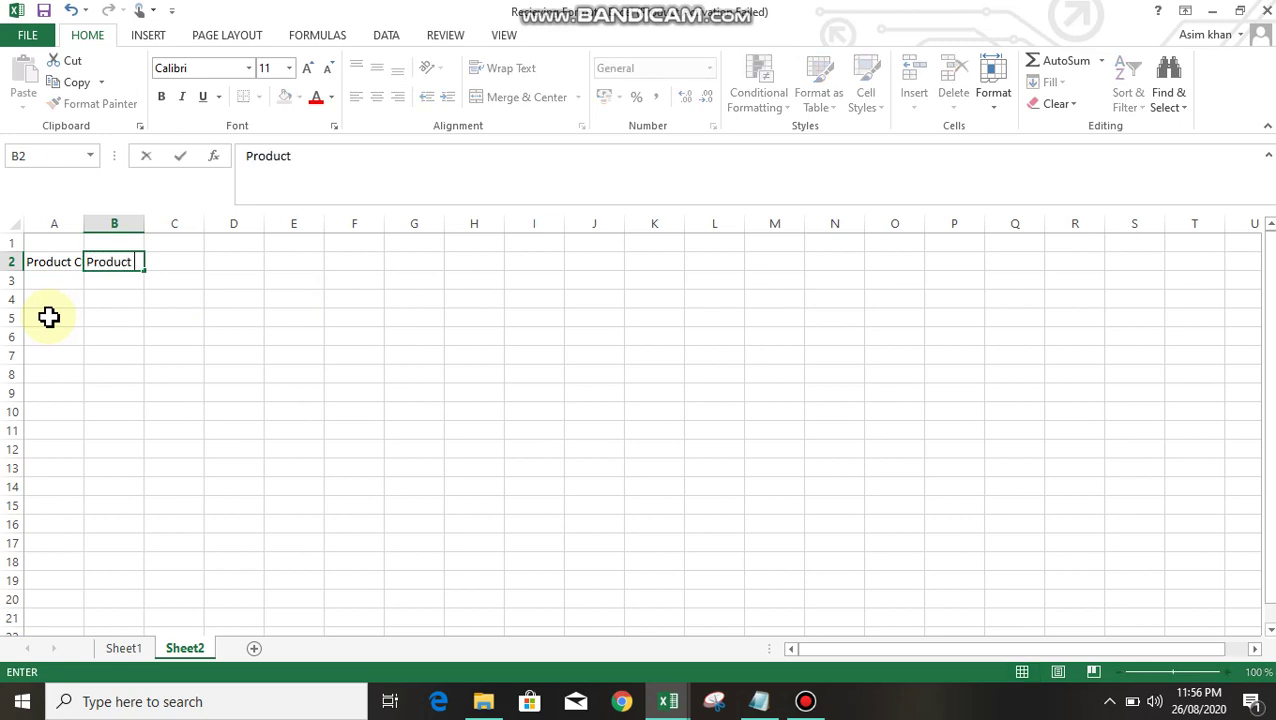
type("name")
key("Tab")
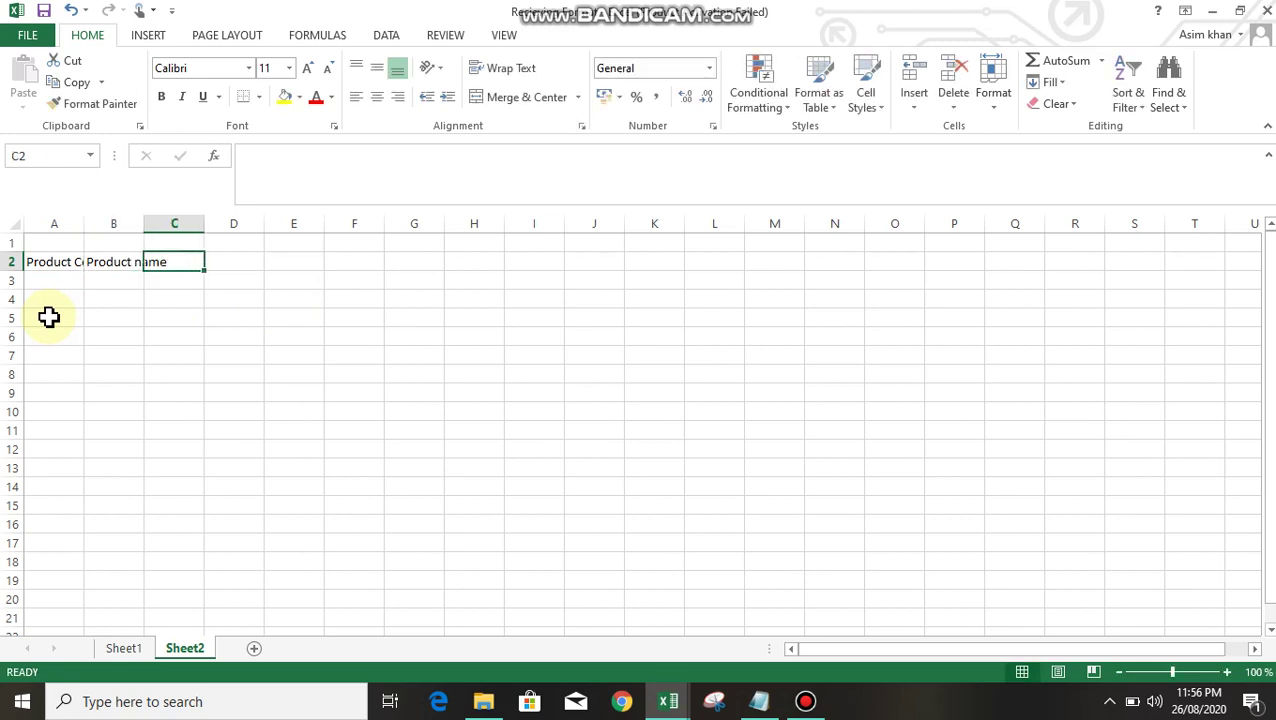
type("Dispat")
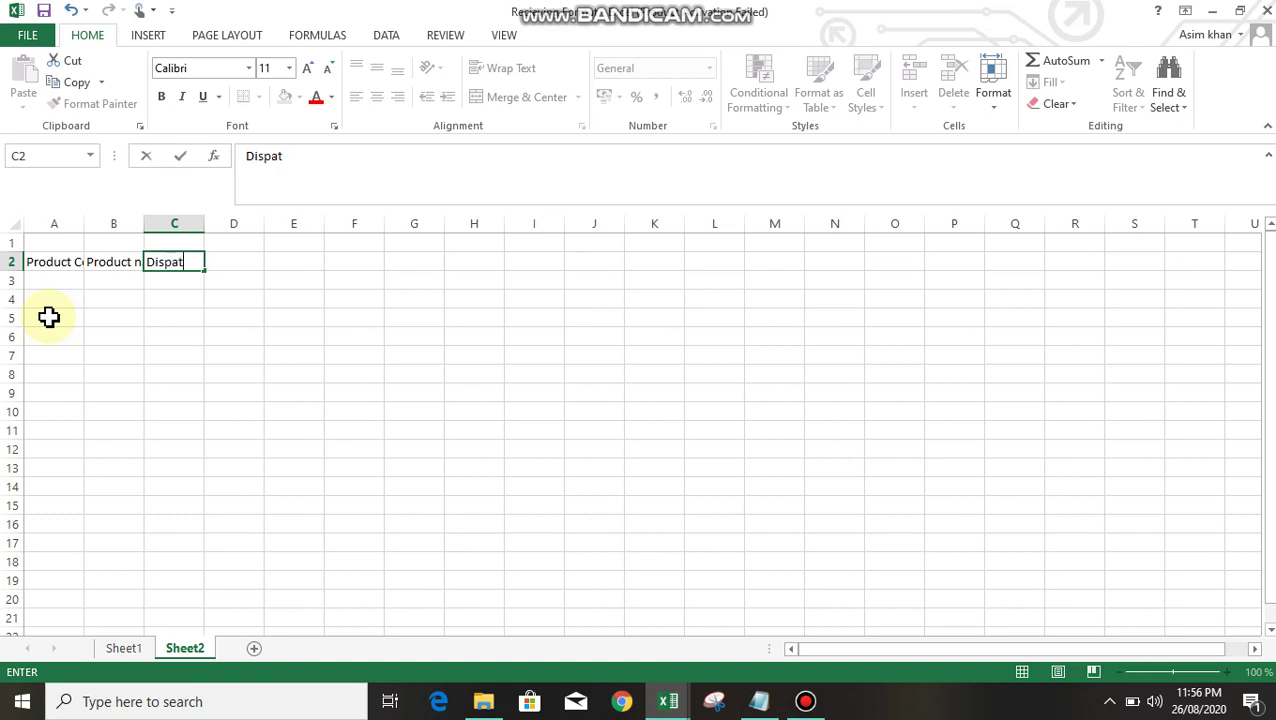
type("chd Qty")
key("Tab")
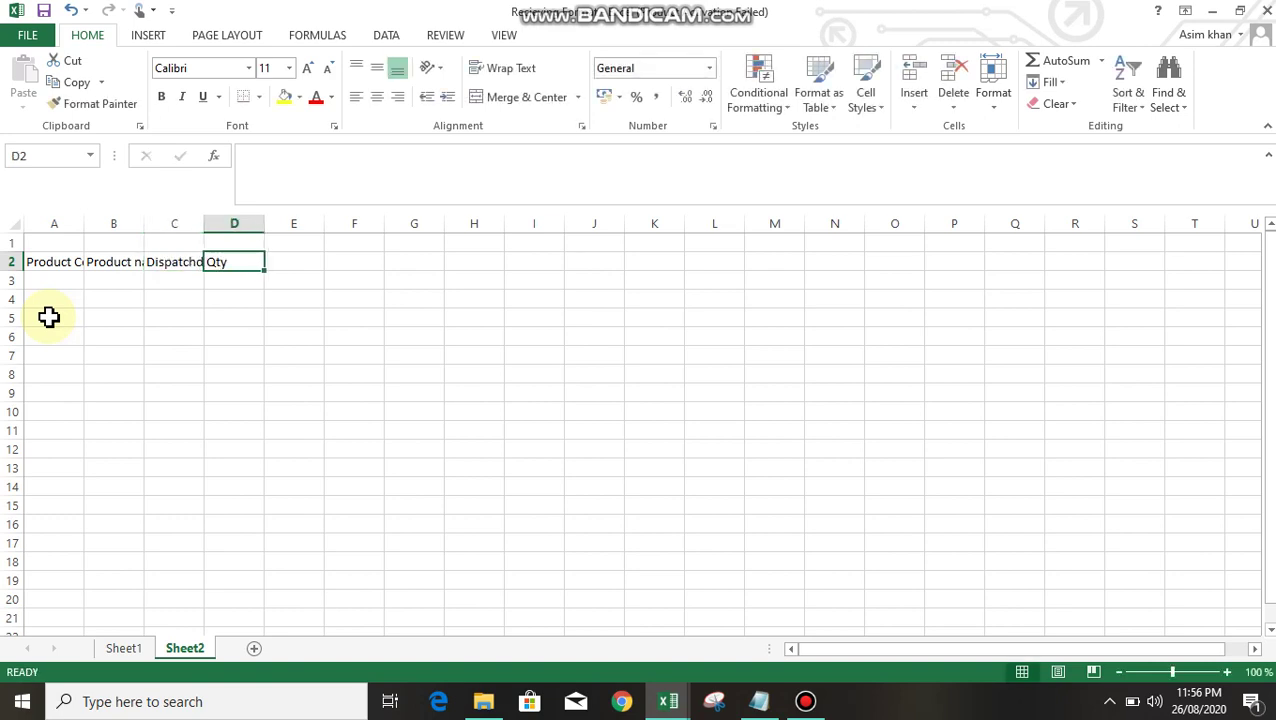
Add the headers Retail Price in D2 and Scanned in E2
key("Right")
key("Left")
type("Ret")
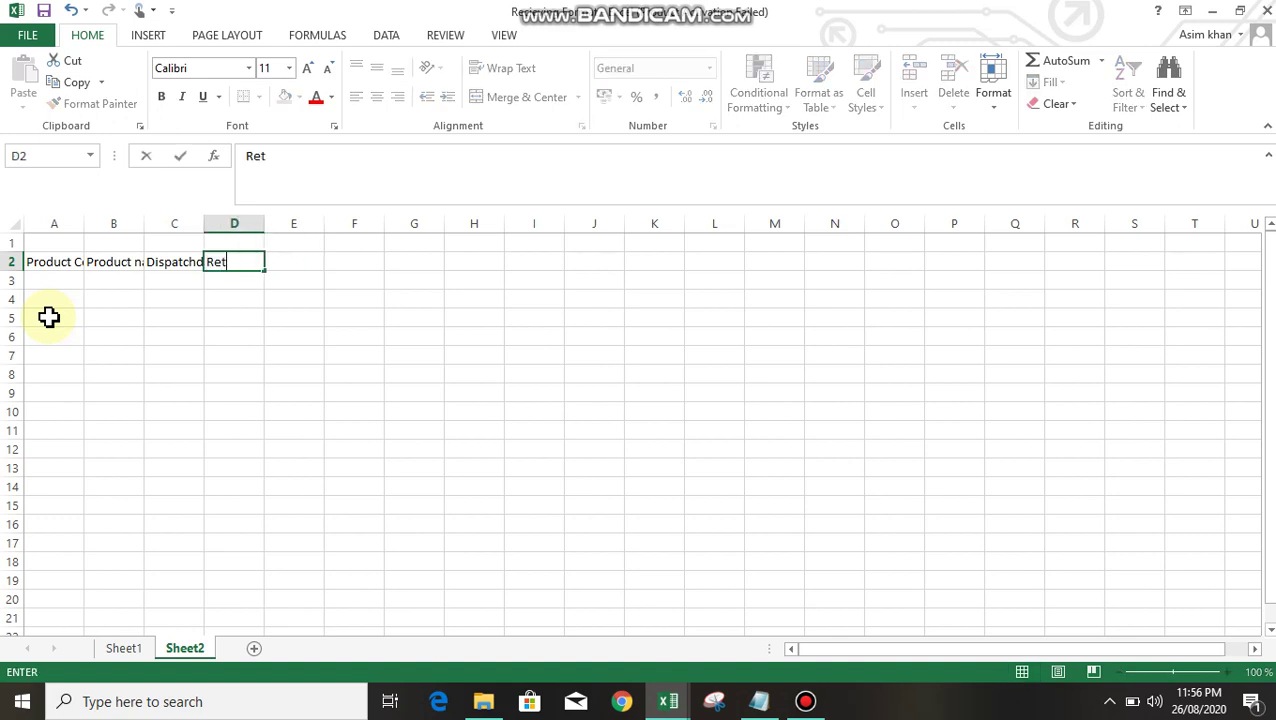
type("ail Price")
key("Tab")
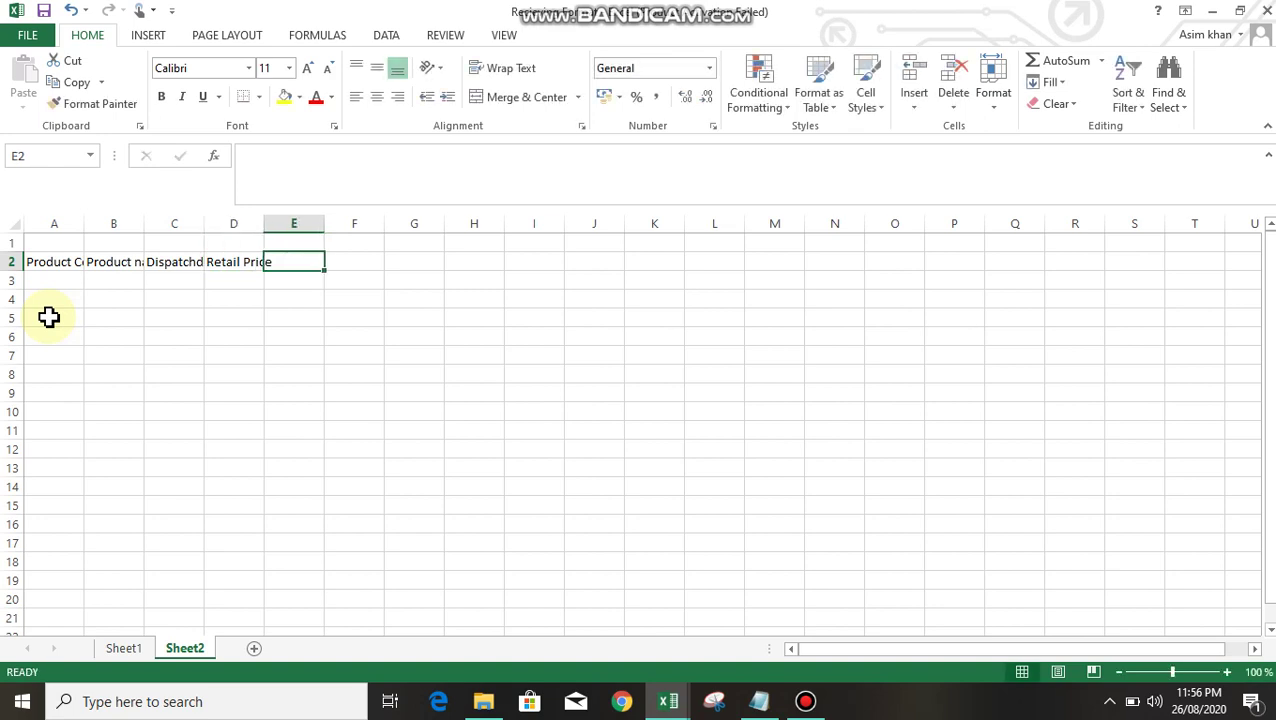
type("Re")
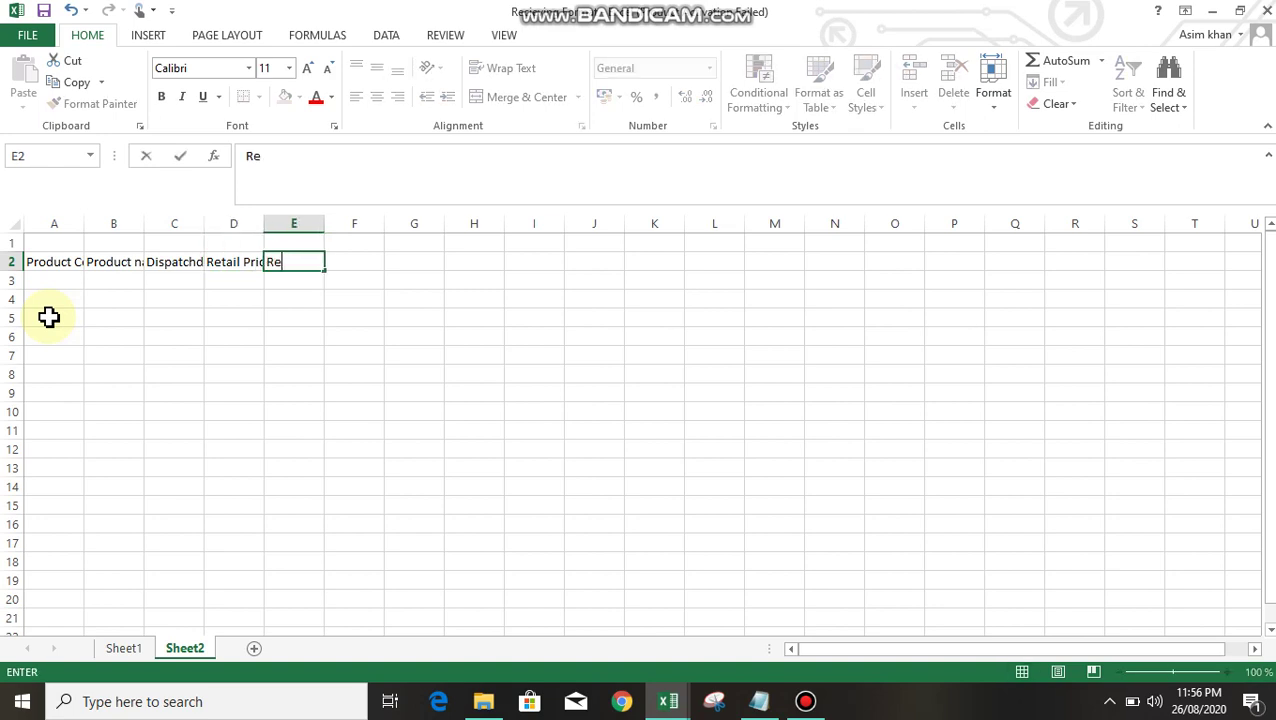
key("BackSpace")
key("BackSpace")
type("Scanned")
key("ctrl+Return")
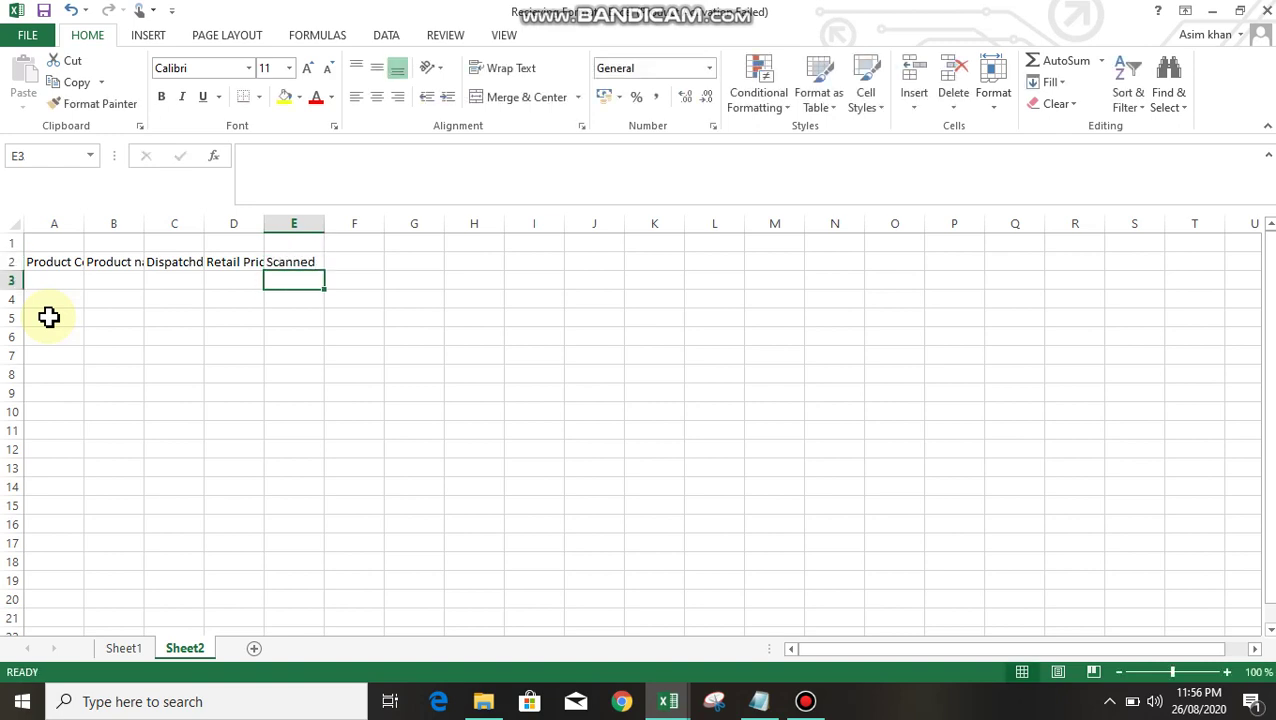
key("Tab")
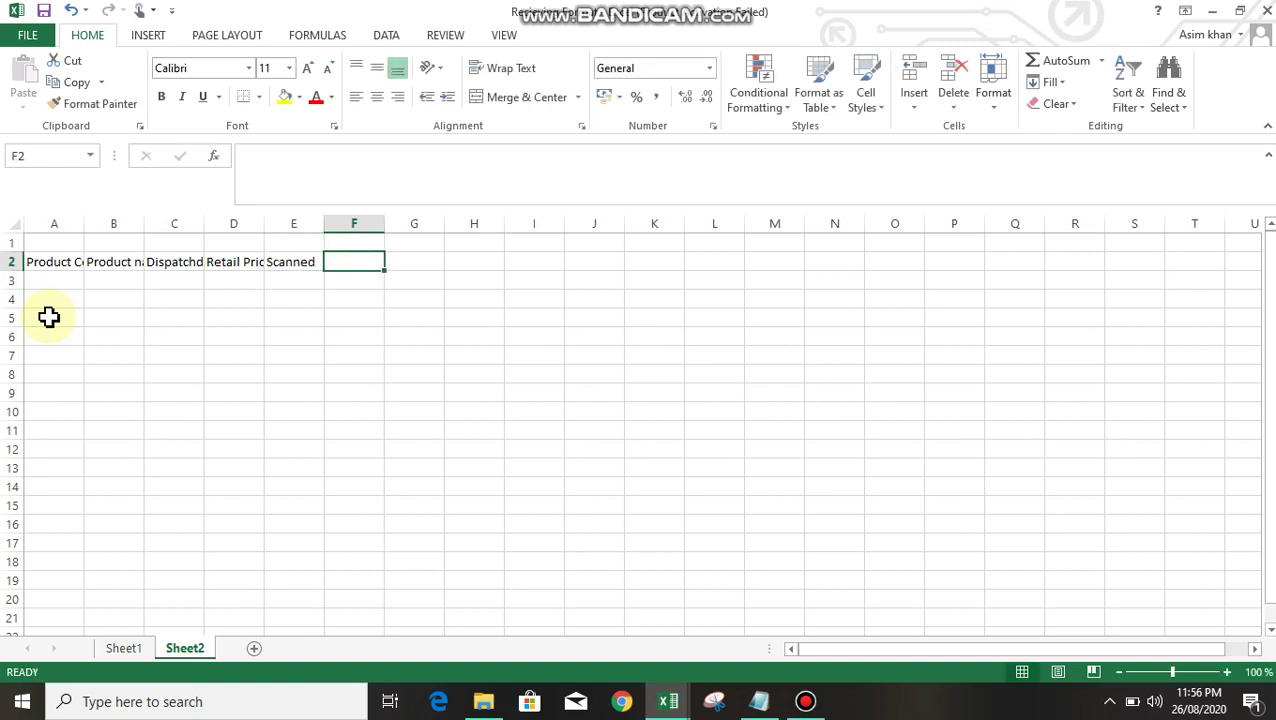
Add the headers Diff in F2 and Diff Value in G2
type("Diff")
key("Tab")
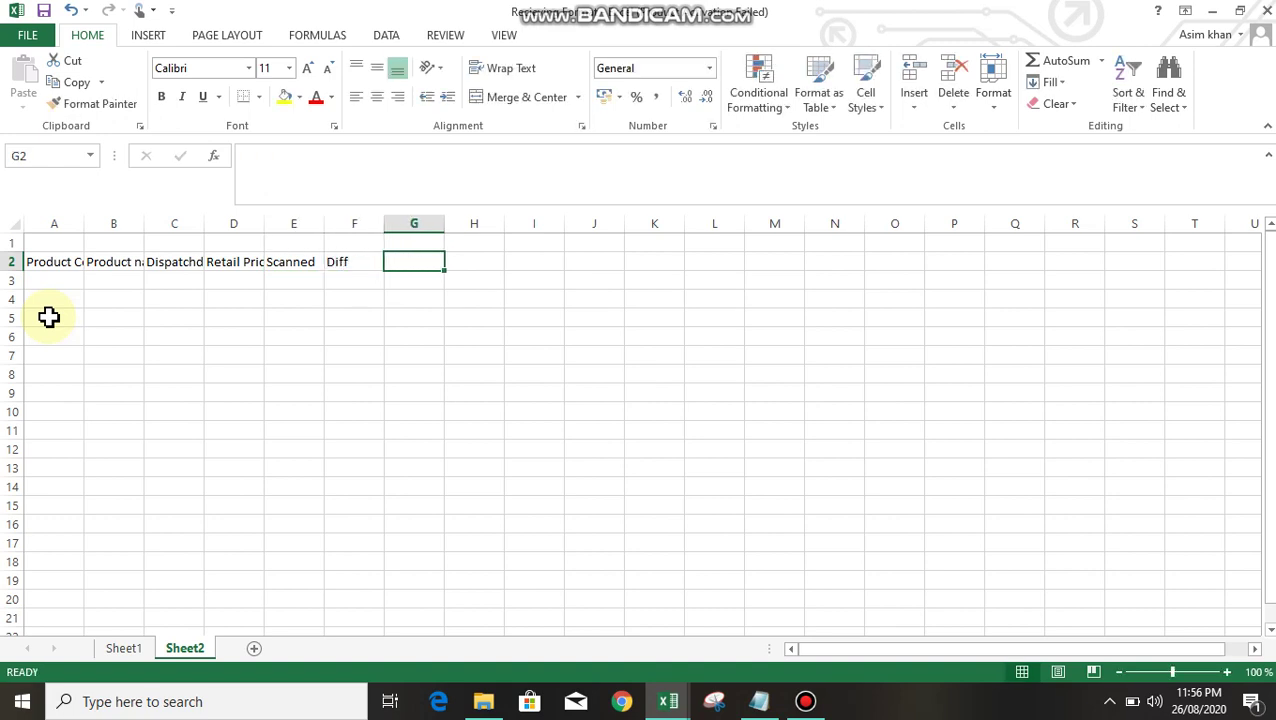
type("Diff")
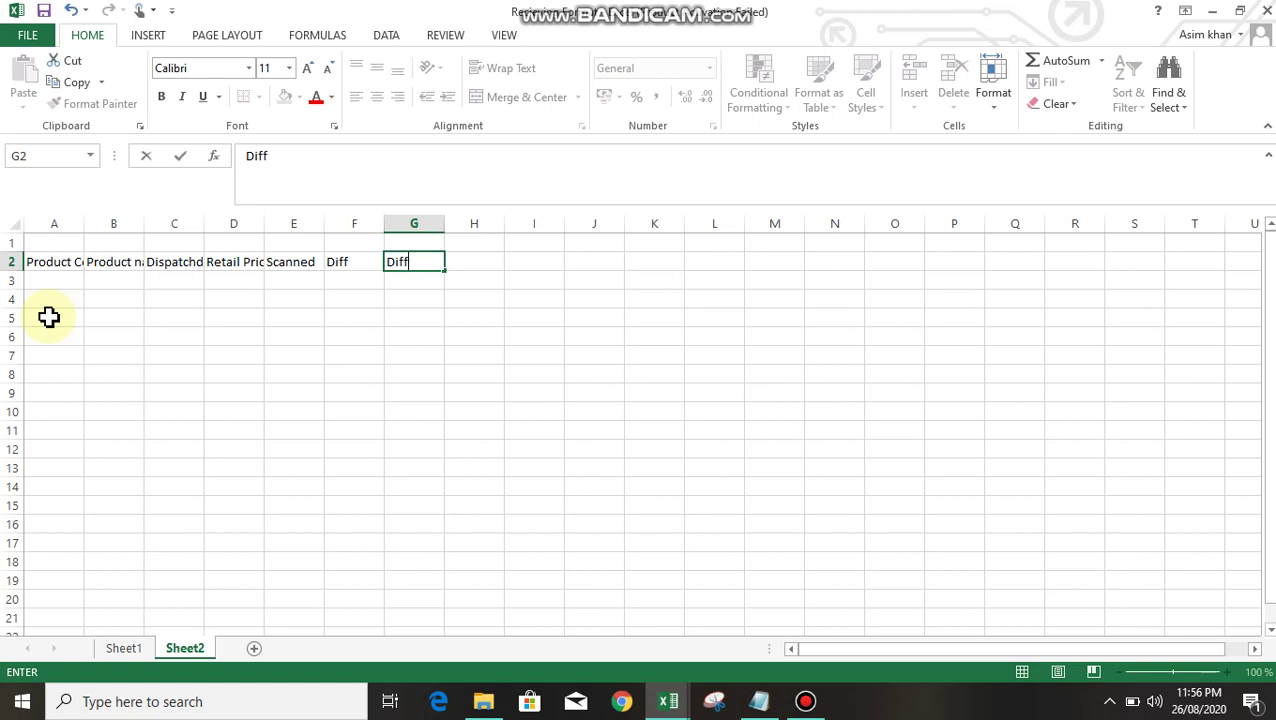
type(" Value")
key("Return")
key("Up")
key("Right")
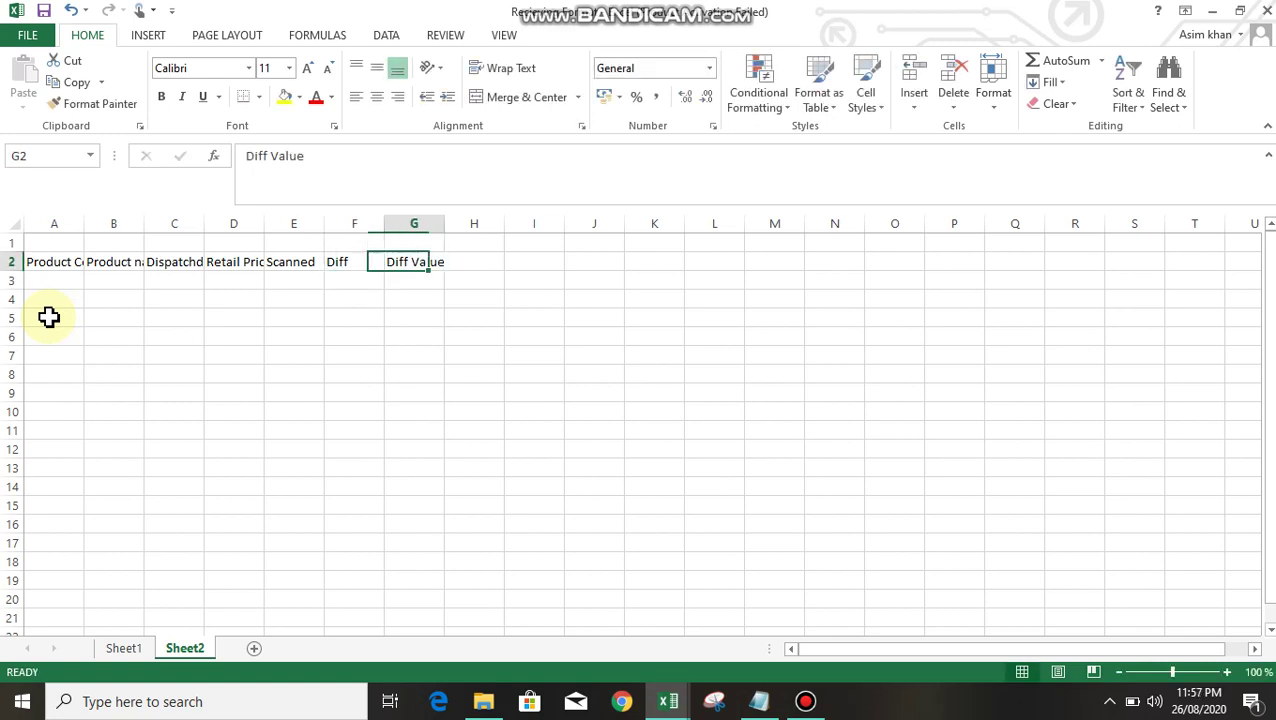
Select the whole header row and autofit the widths of columns A to G to their contents
key("Left")
key("Left")
key("Left")
key("Up")
key("Left")
key("Left")
key("Down")
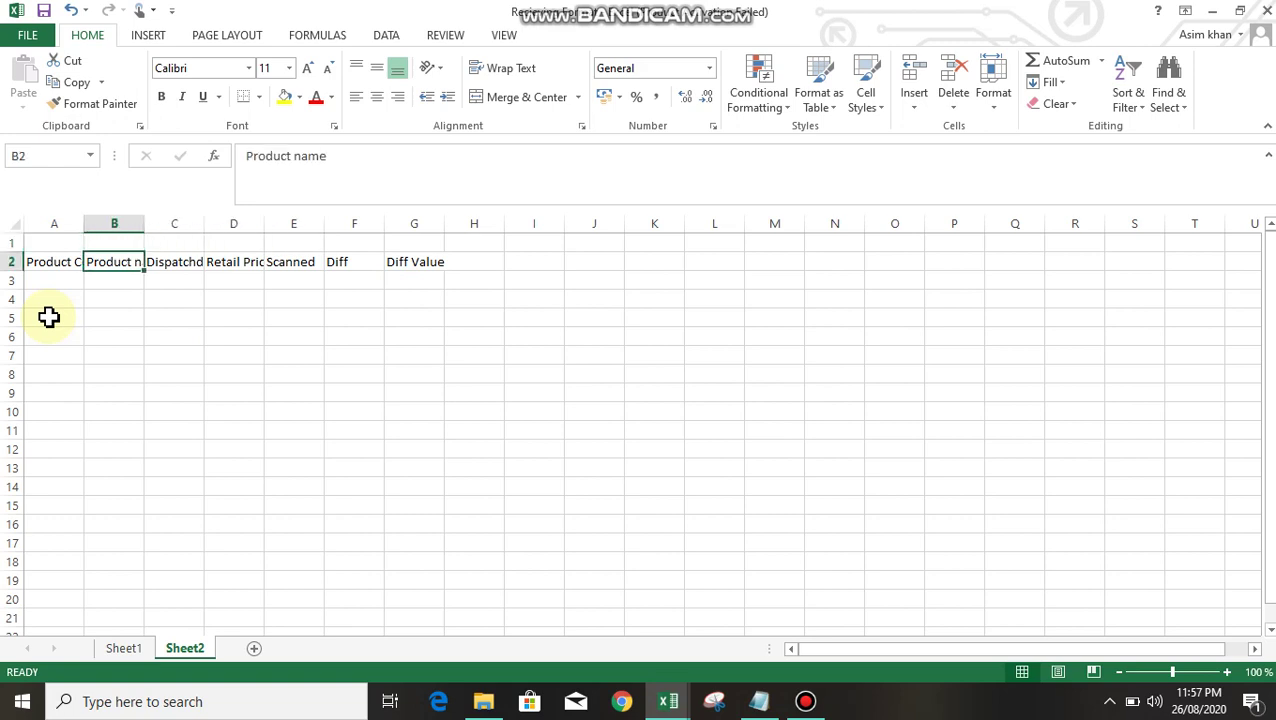
key("ctrl+a")
key("alt")
key("h")
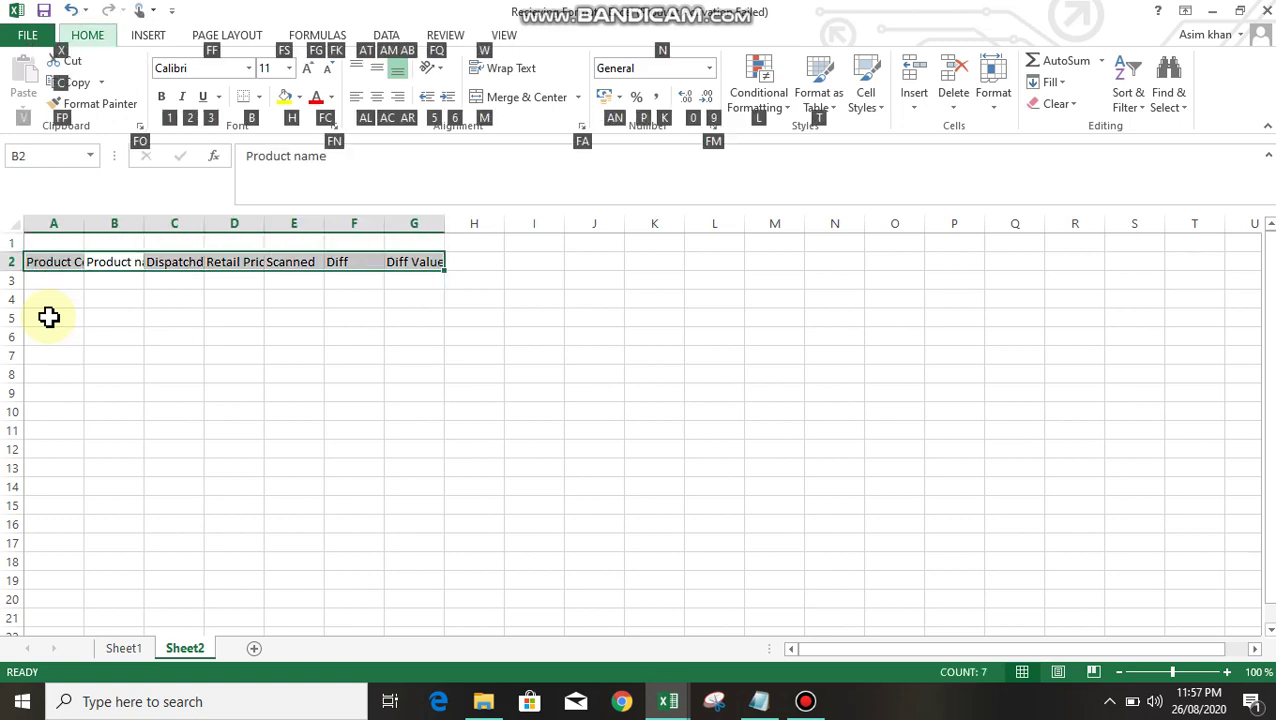
key("o")
key("i")
key("Down")
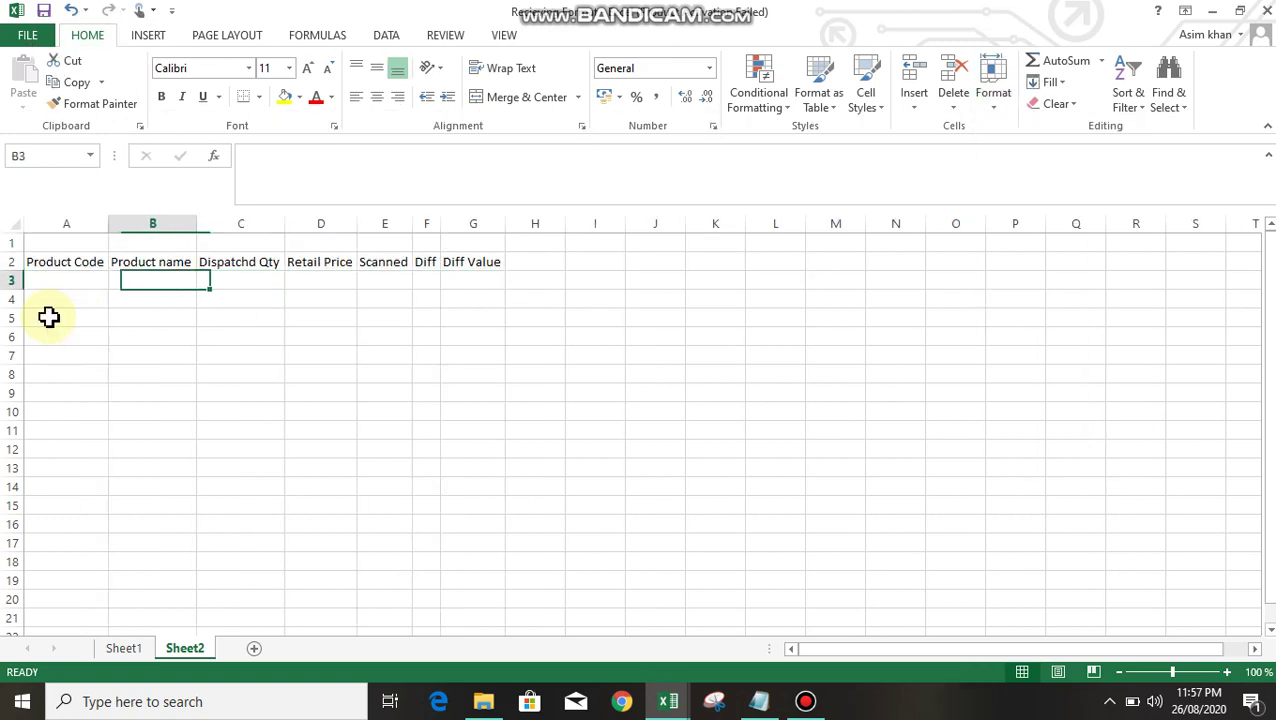
key("Up")
key("Right")
key("shift+Right")
key("shift+Left")
key("Down")
key("Down")
key("Home")
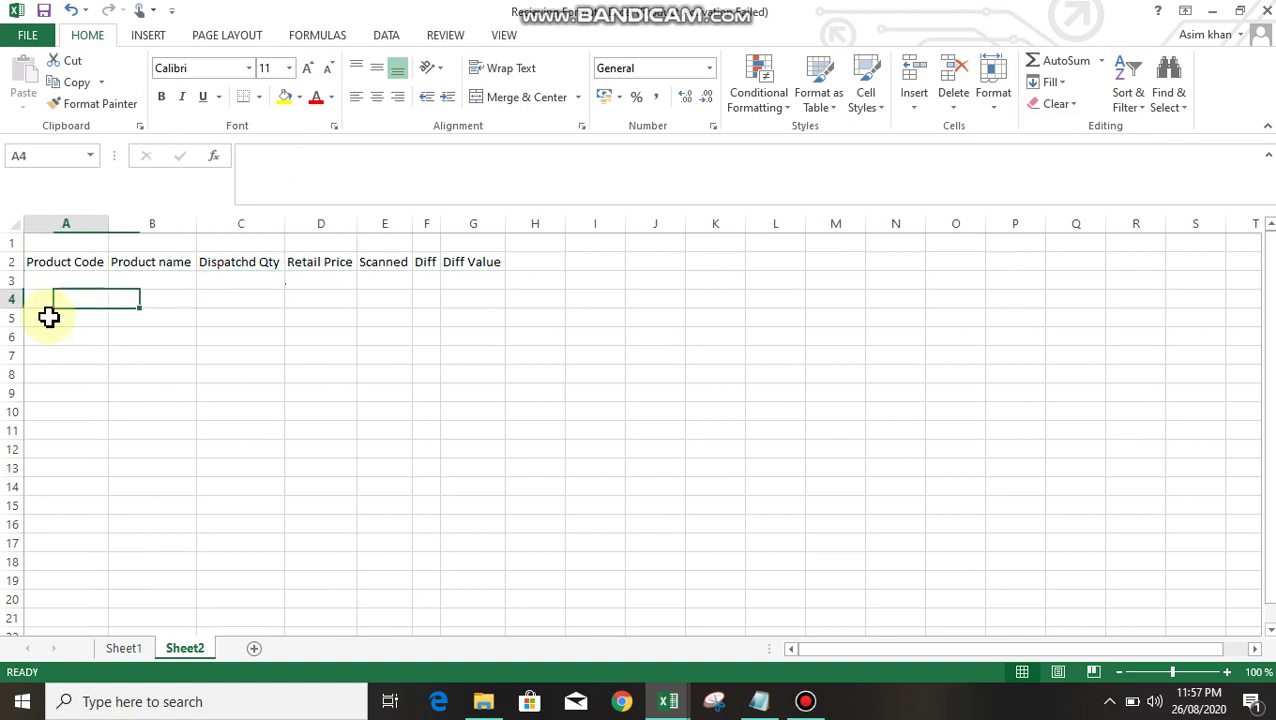
Enter the formula =SUM(C3:C6000) in cell C1 above the Dispatchd Qty header
key("Up")
key("Up")
key("Right")
key("Right")
key("Right")
key("Left")
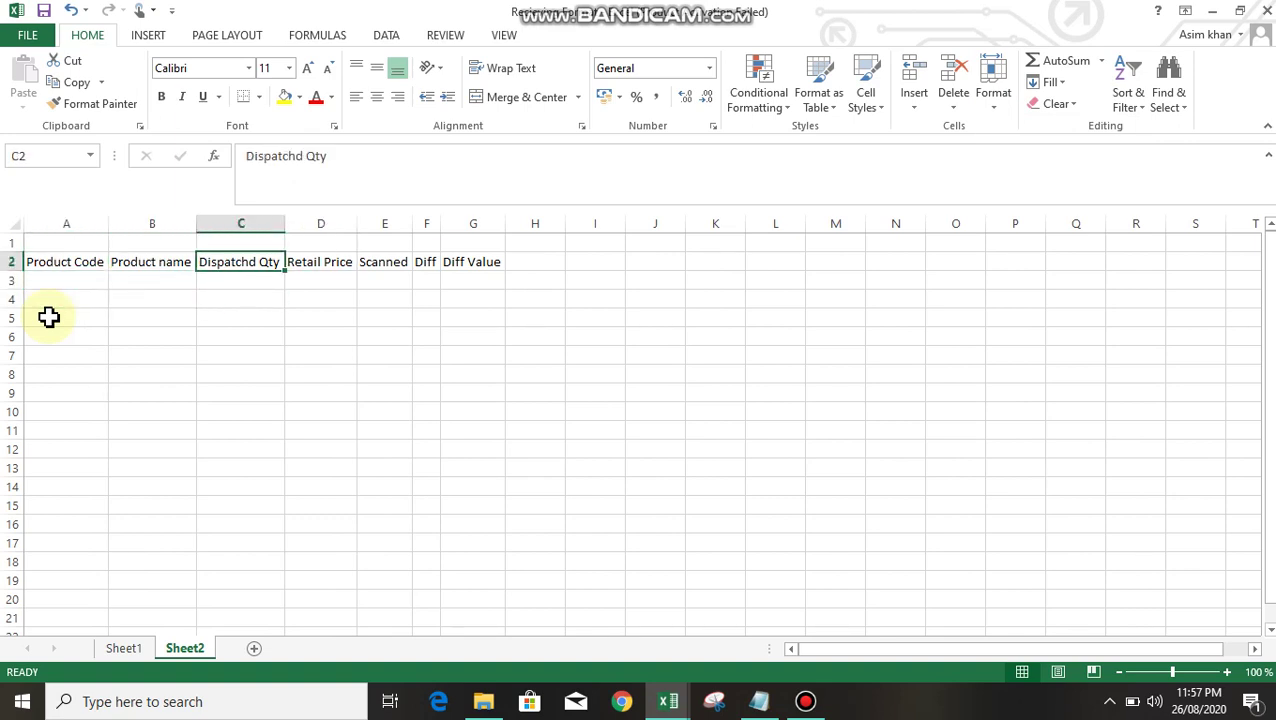
key("Up")
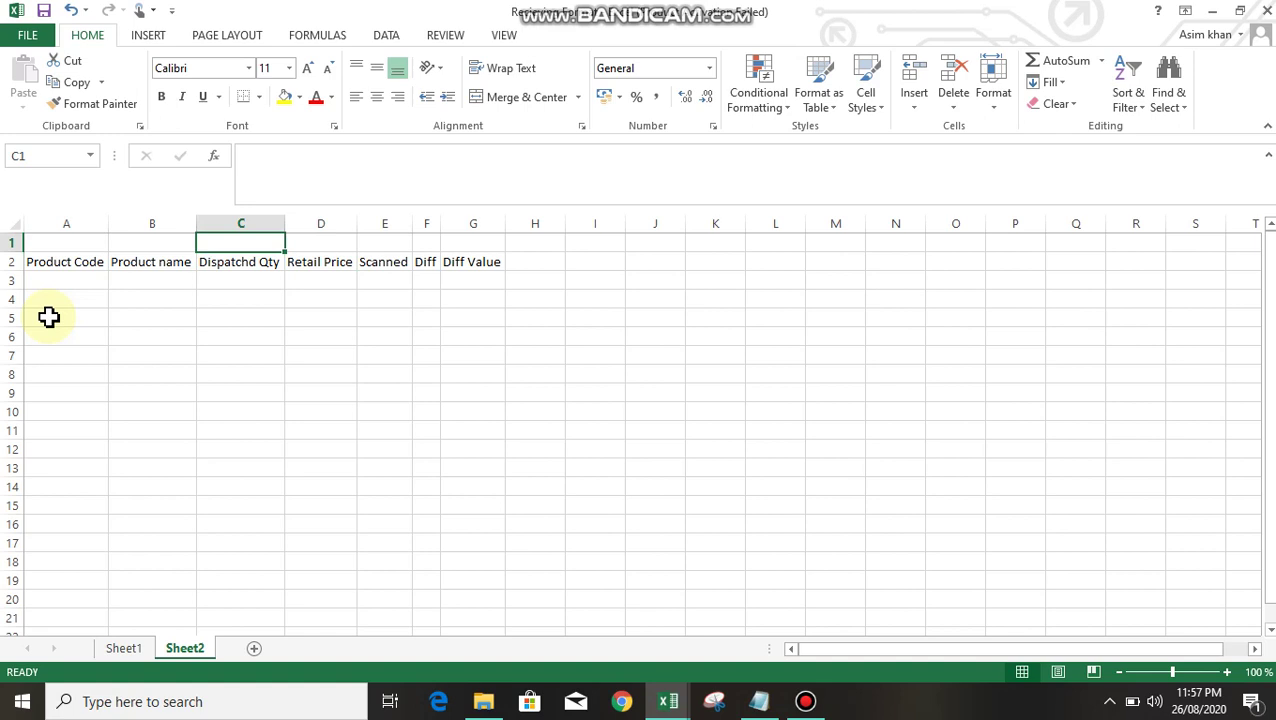
key("alt+equal")
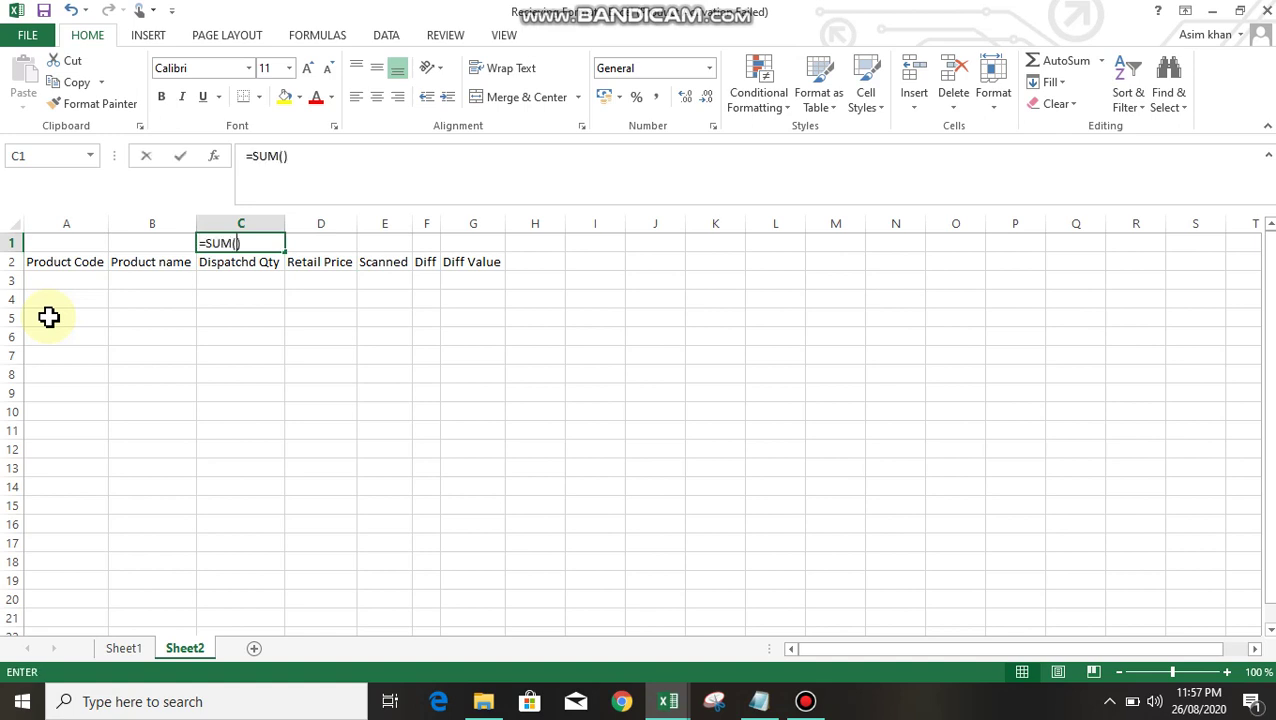
key("Down")
key("Down")
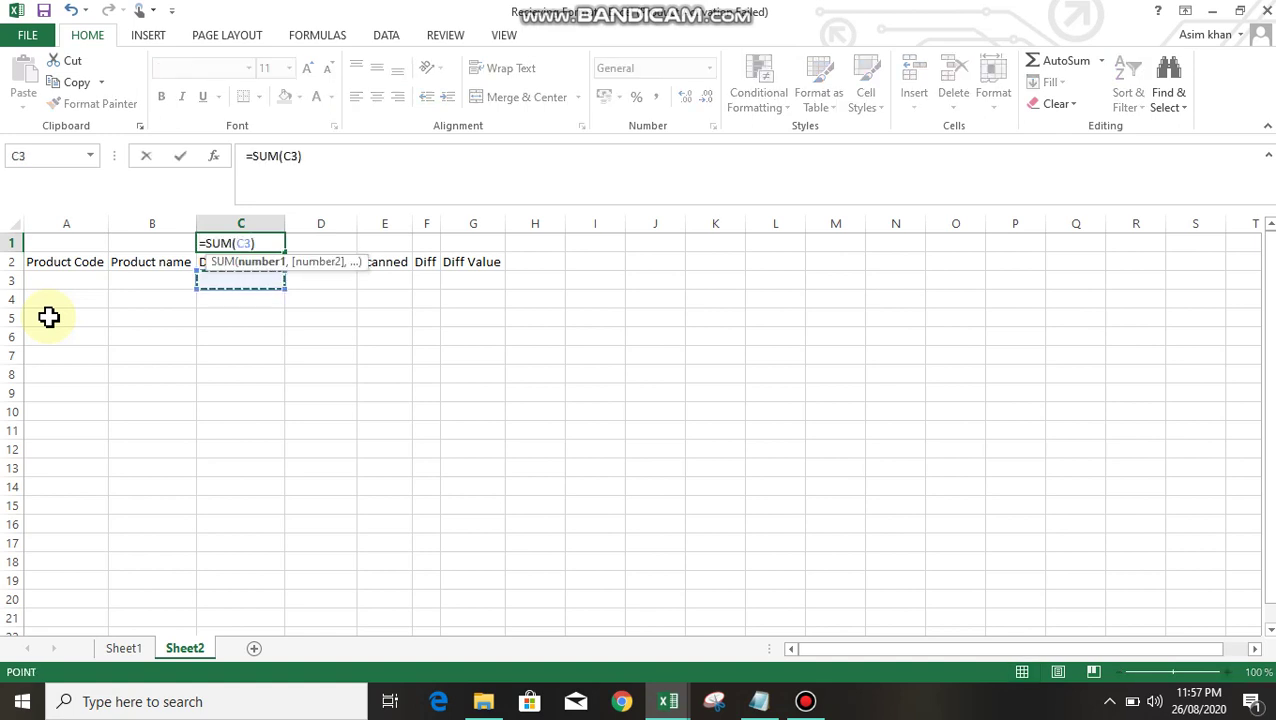
key("shift+Down")
key("shift+Down")
key("shift+Down")
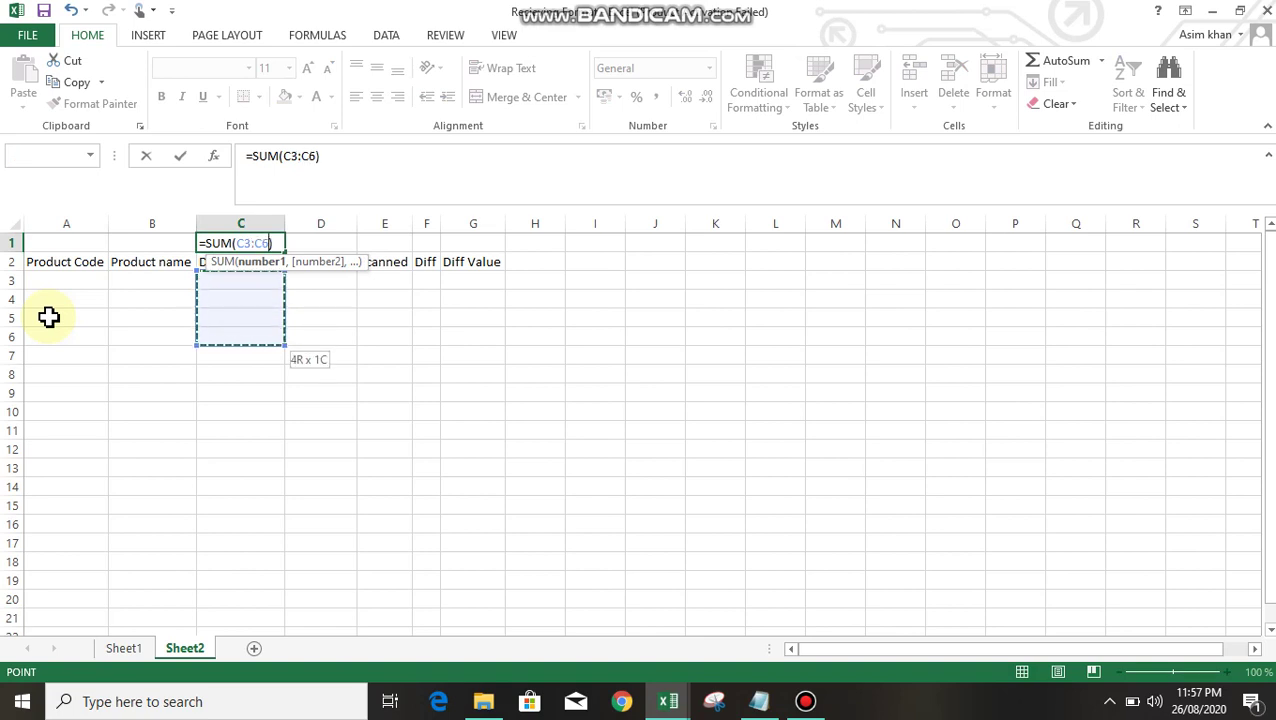
left_click(267, 245)
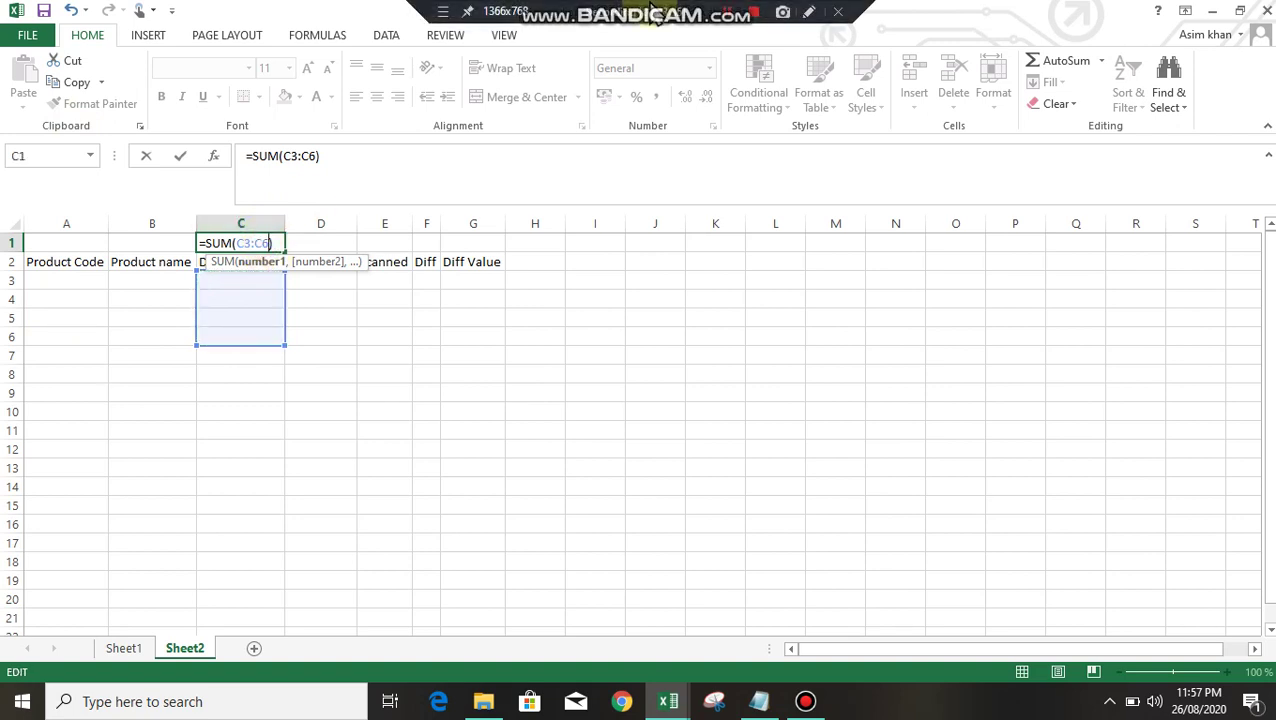
type("000")
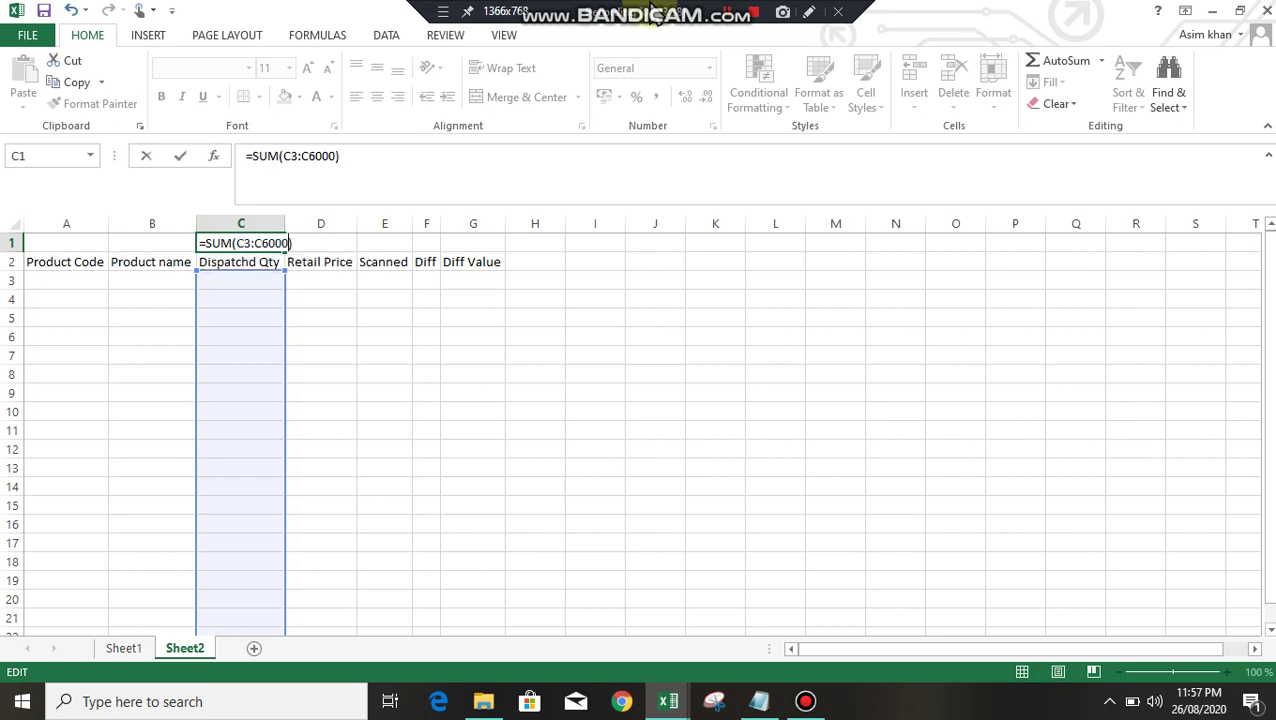
key("Return")
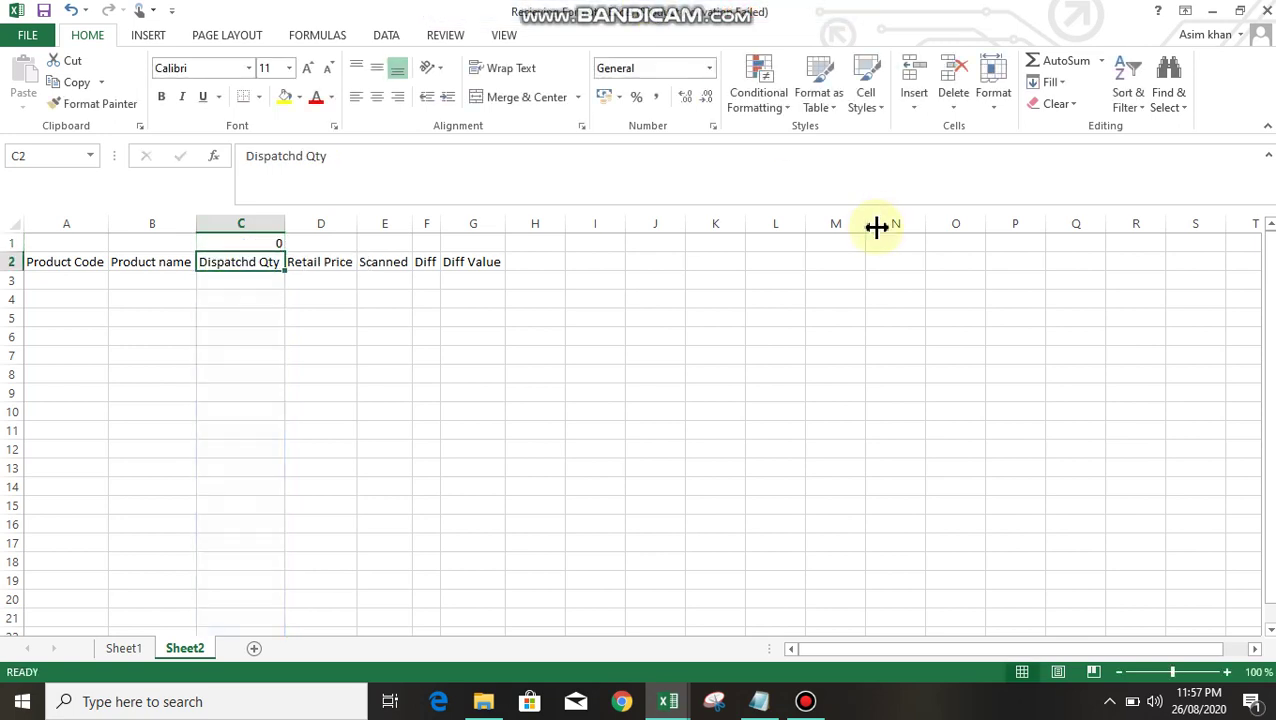
Copy the total formula from C1 to E1 above the Scanned header
key("Right")
key("Up")
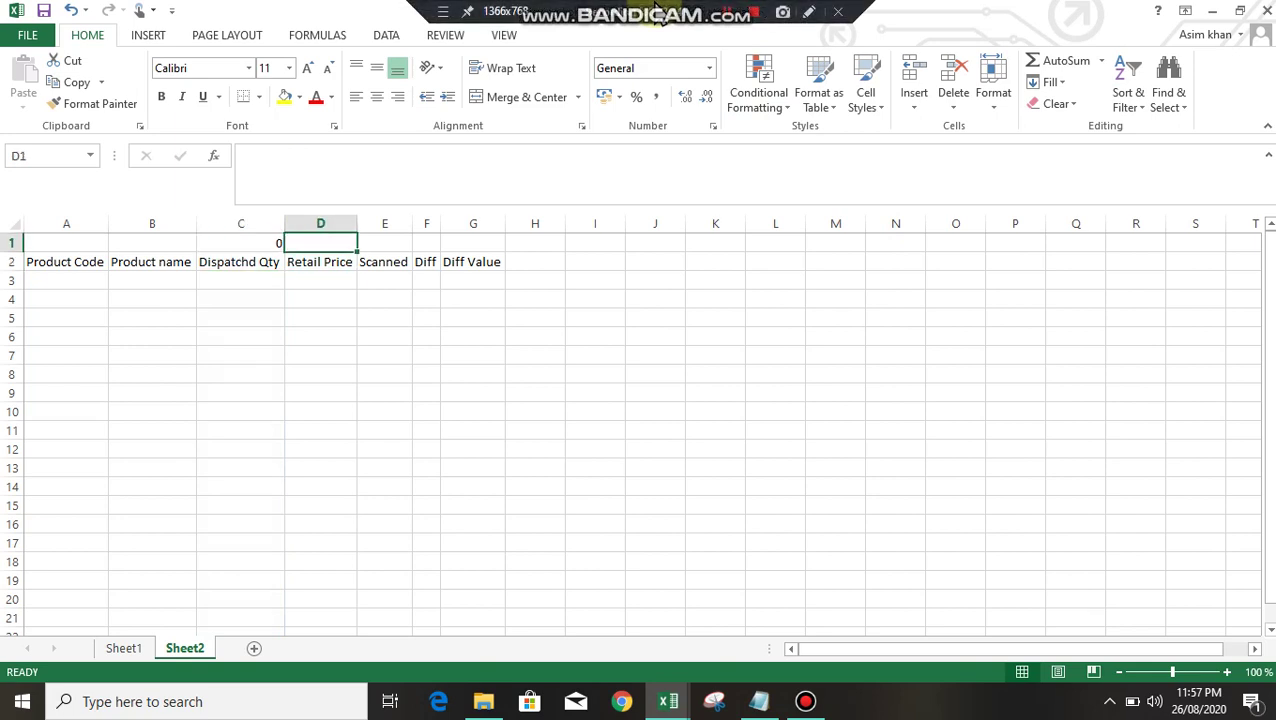
key("Right")
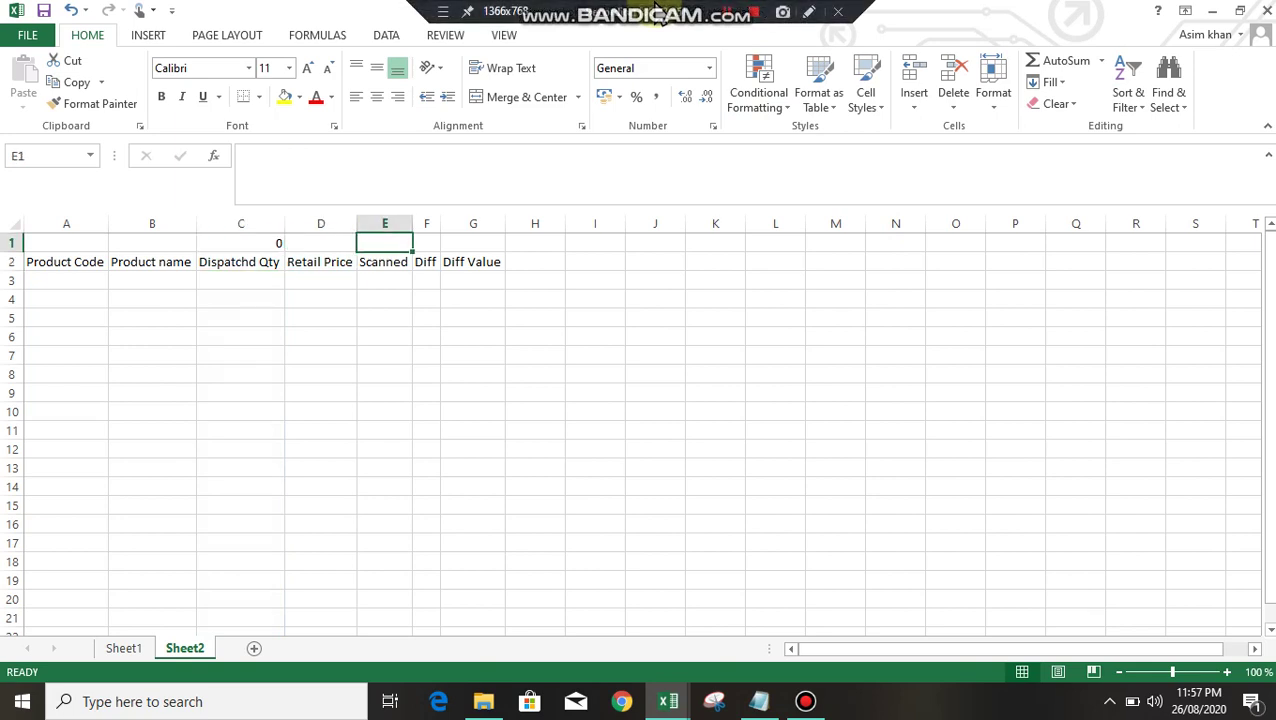
key("Left")
key("Left")
key("ctrl+c")
key("Right")
key("Right")
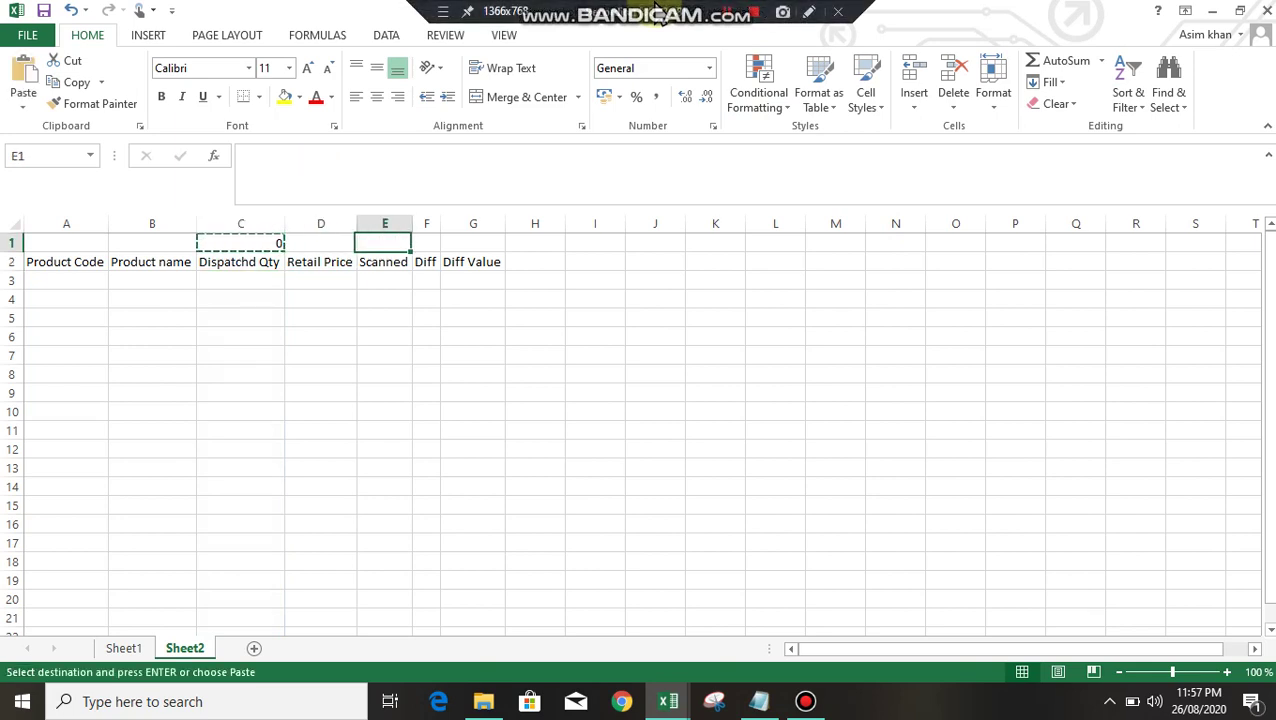
key("Return")
Fill the total formula from E1 across F1 and G1, above the Diff and Diff Value headers
key("Right")
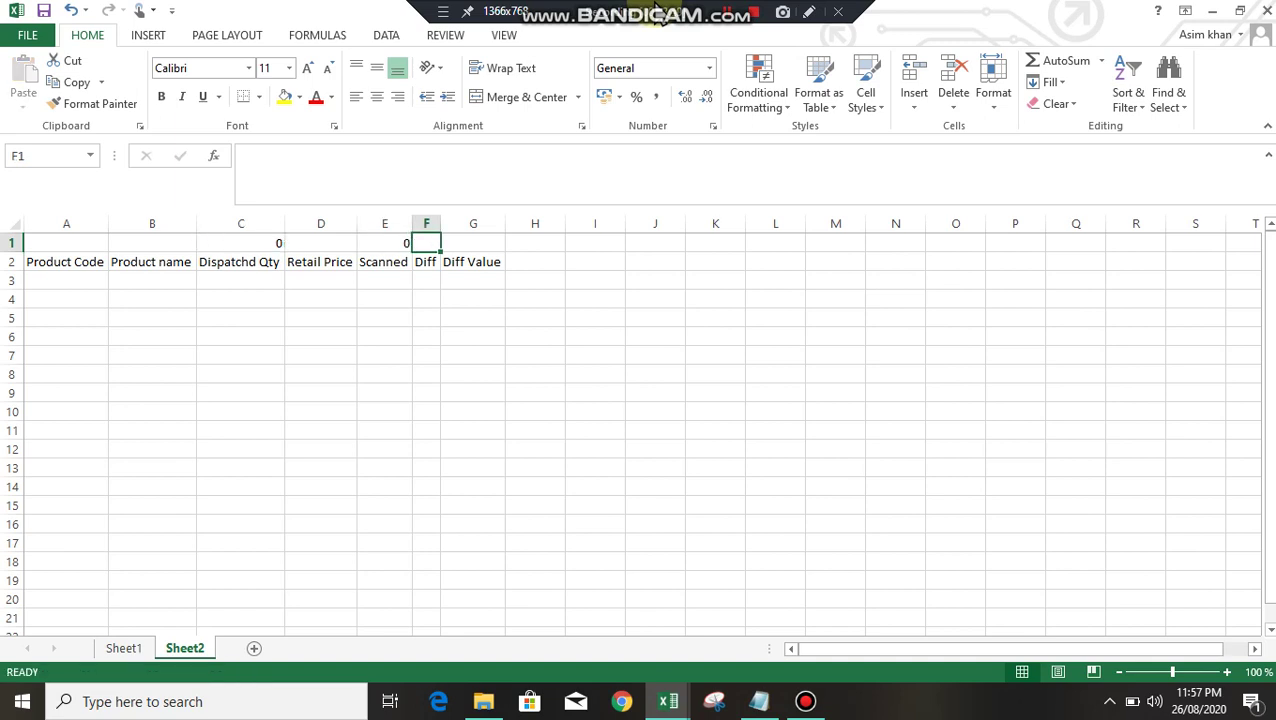
key("ctrl+r")
key("Right")
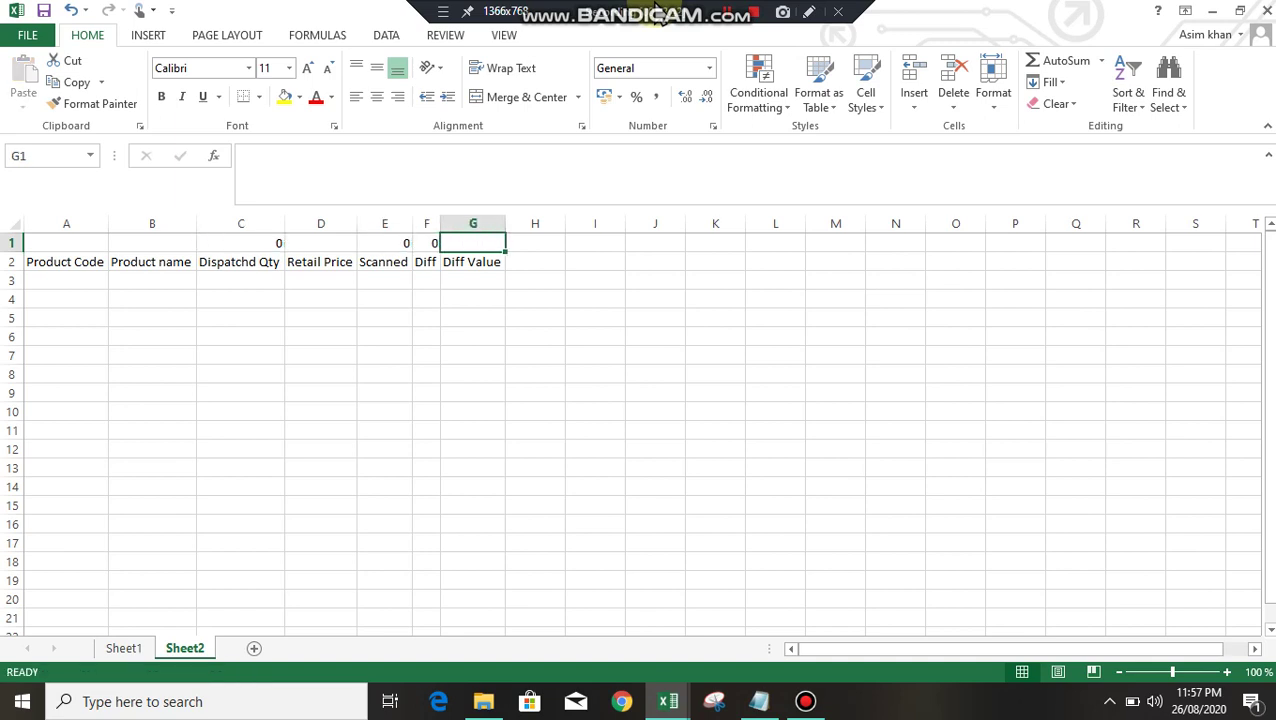
key("ctrl+r")
Start a SUMIF formula in cell E3 under the Scanned header, using column C of Sheet1 as its range
key("Down")
key("Down")
key("Left")
key("Down")
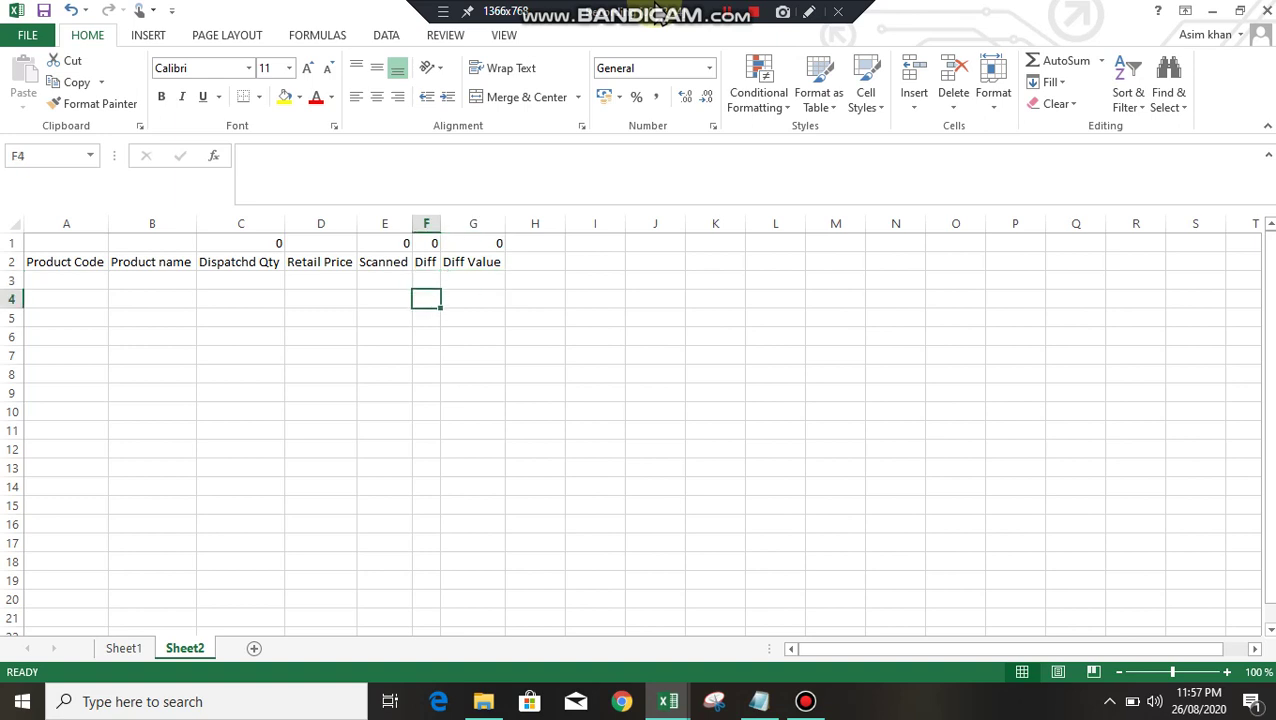
key("Left")
key("Left")
key("Up")
key("Right")
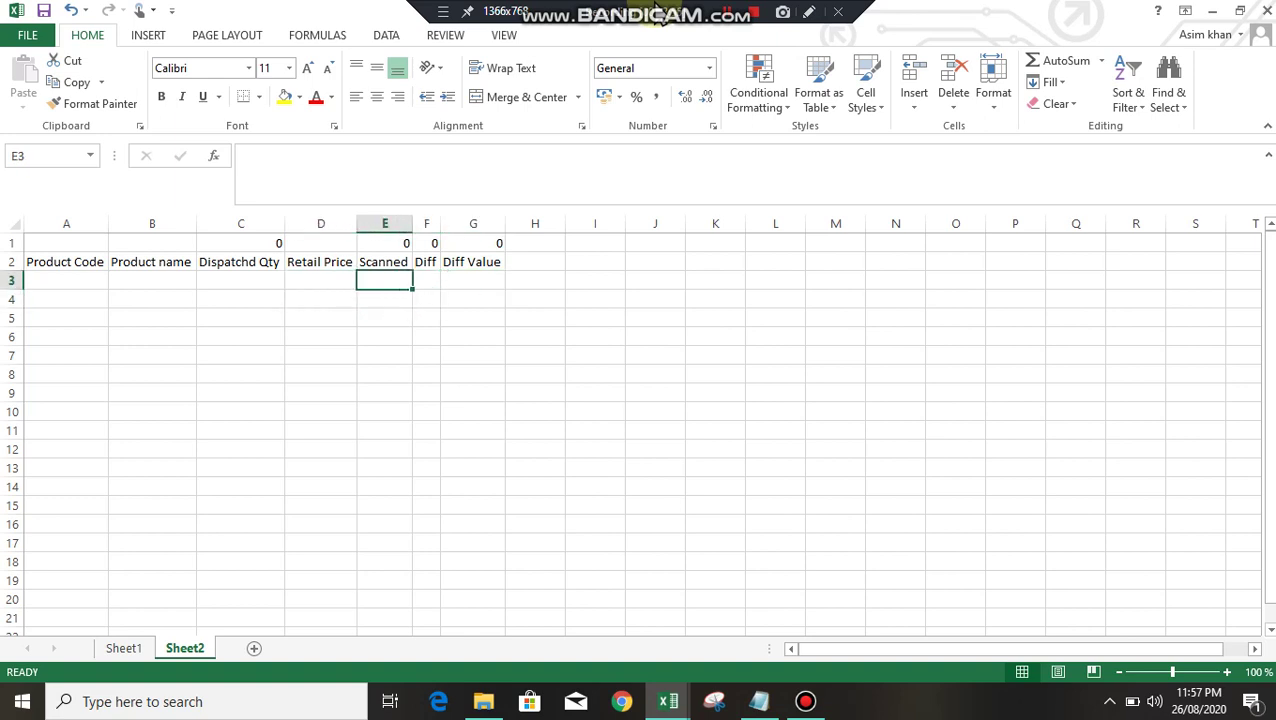
key("Down")
key("Up")
type("=sumi")
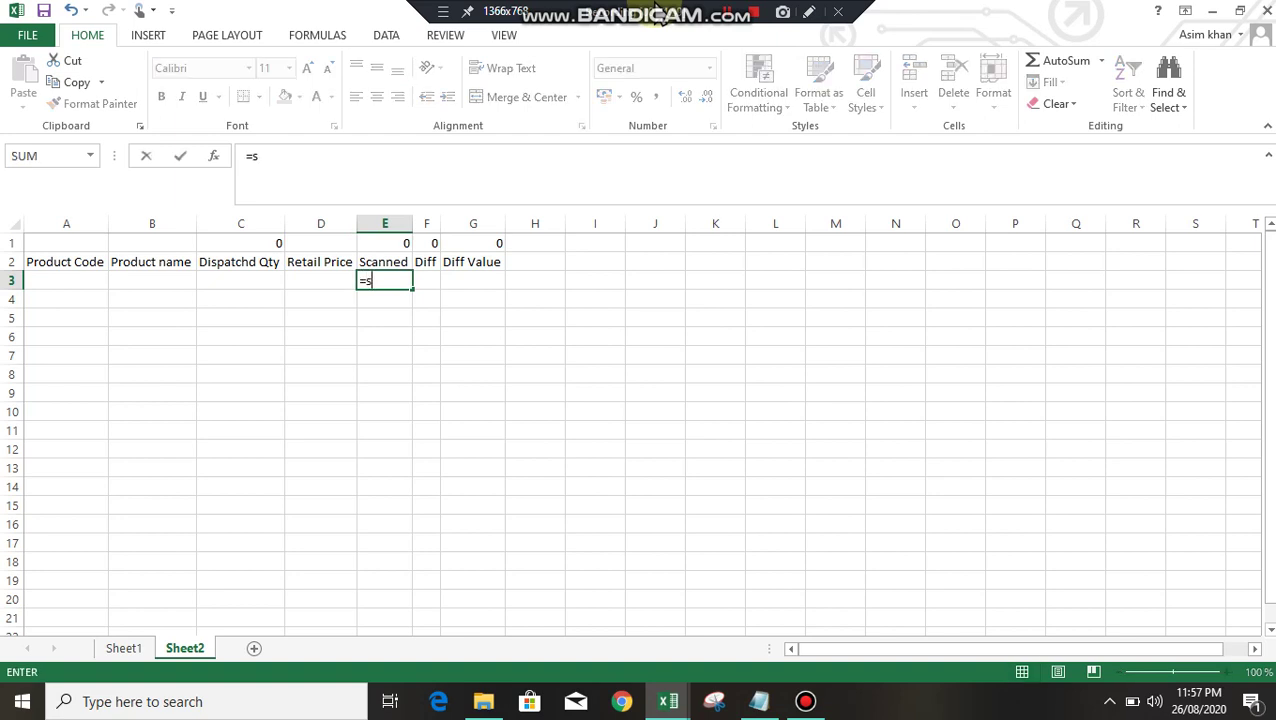
key("Tab")
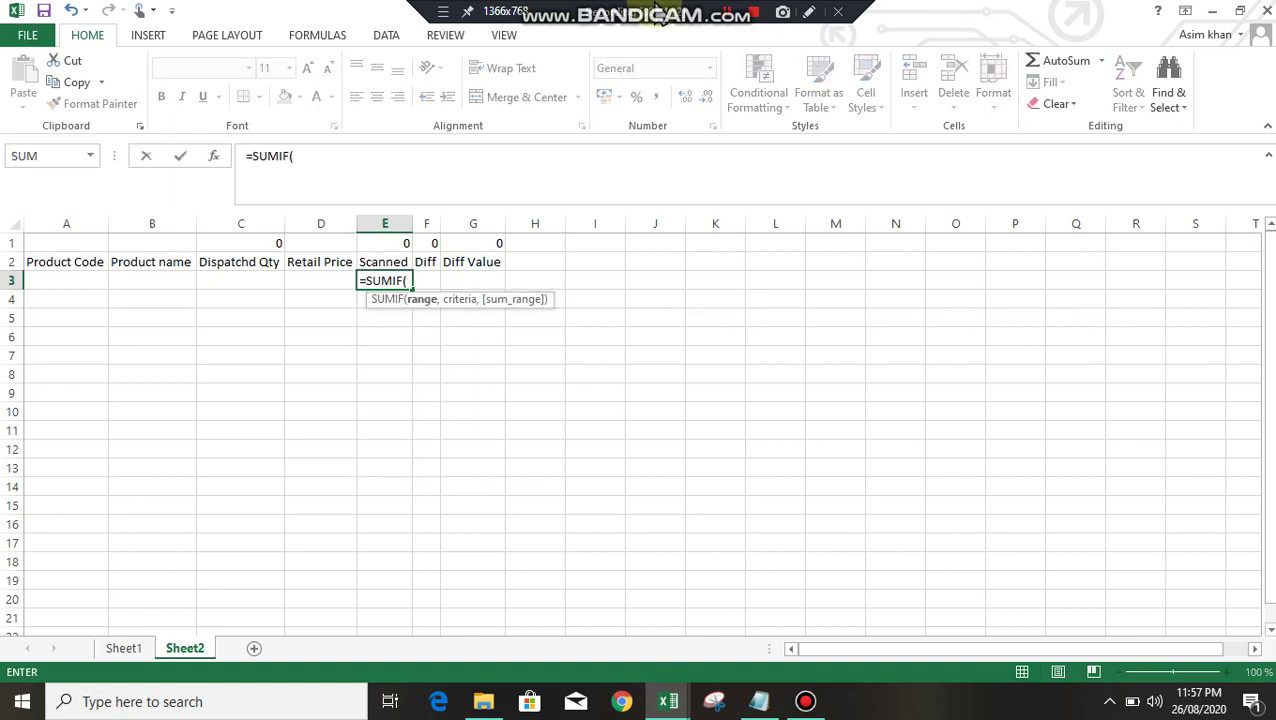
left_click(133, 649)
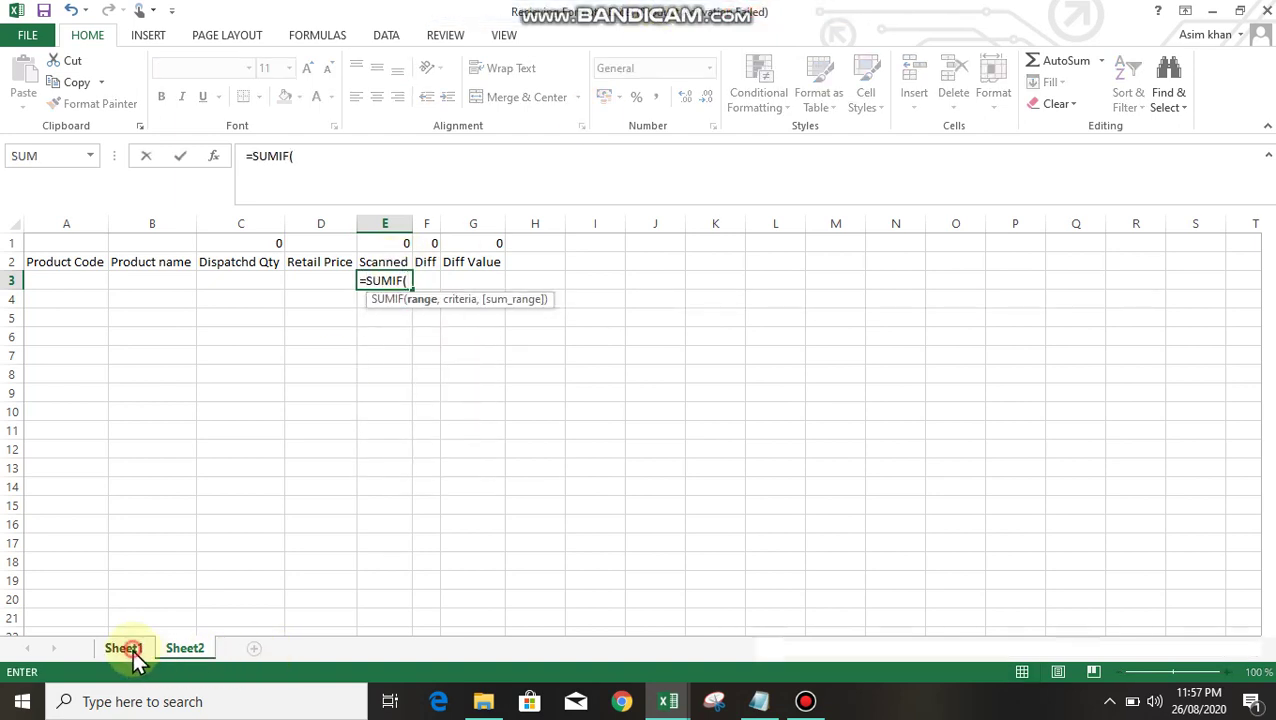
left_click(197, 225)
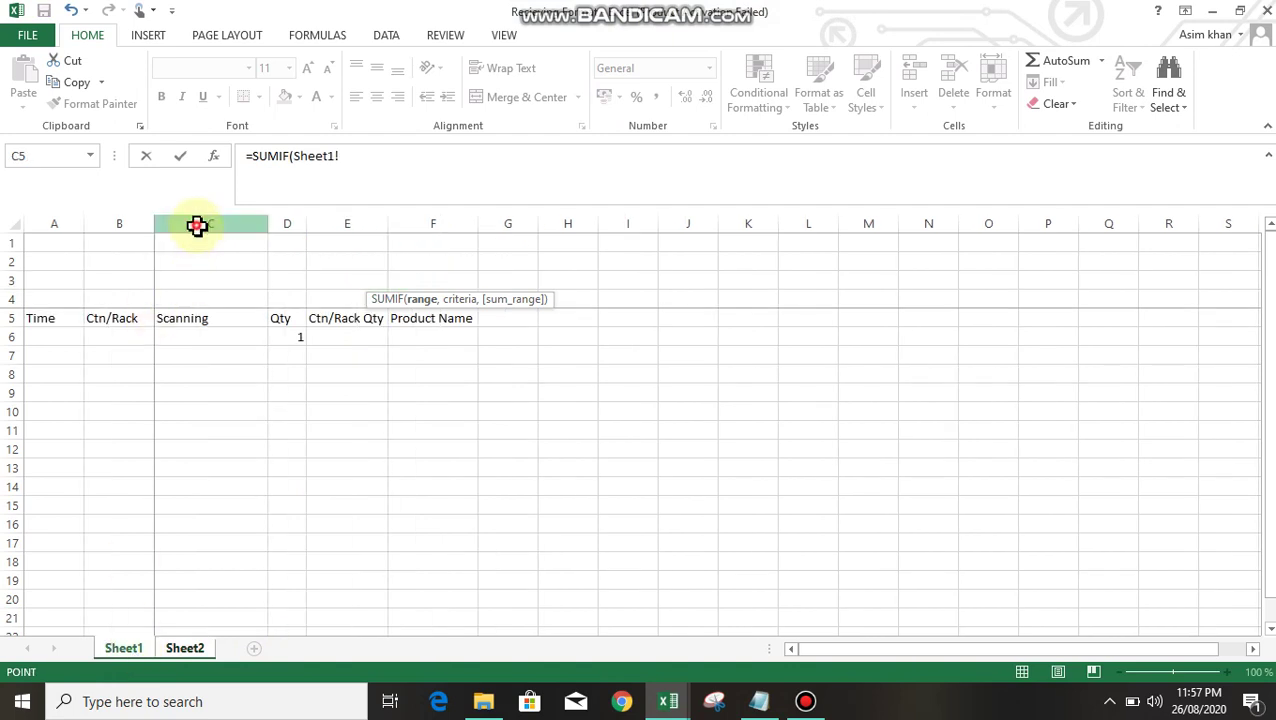
type(",")
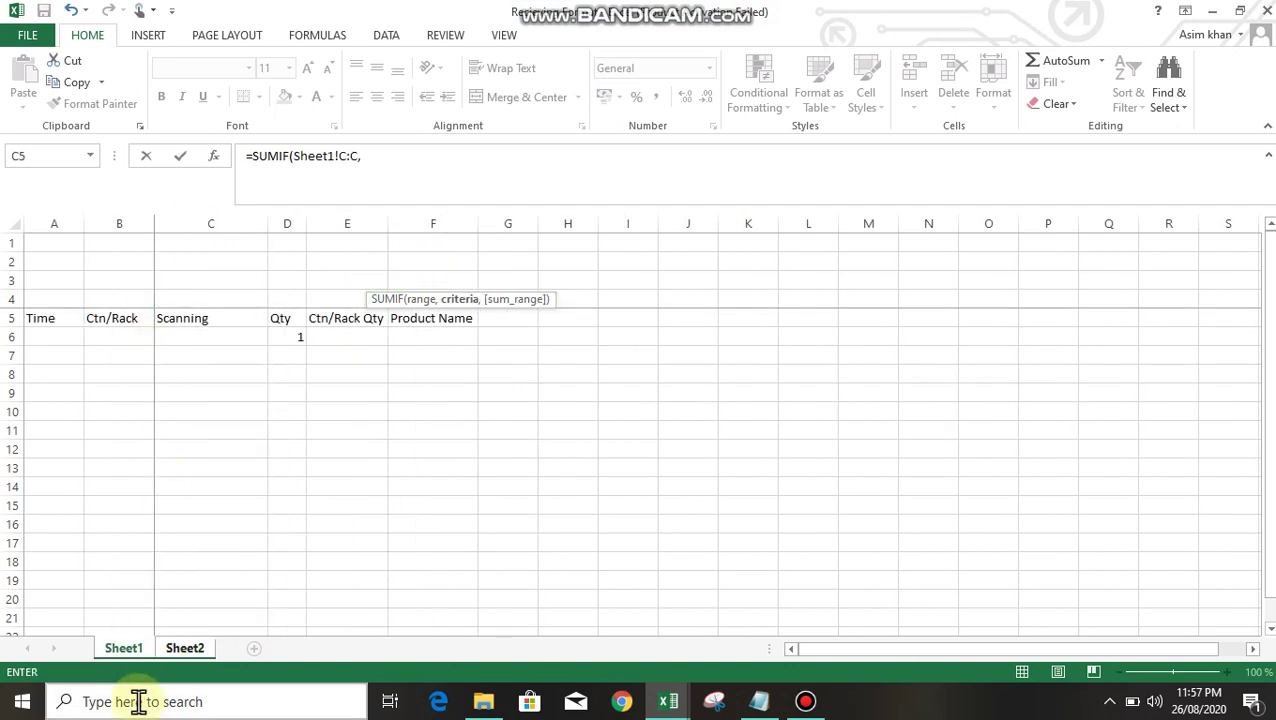
Complete the SUMIF in E3 with Sheet2!A3 as the criteria and column D of Sheet1 as the sum range
left_click(136, 646)
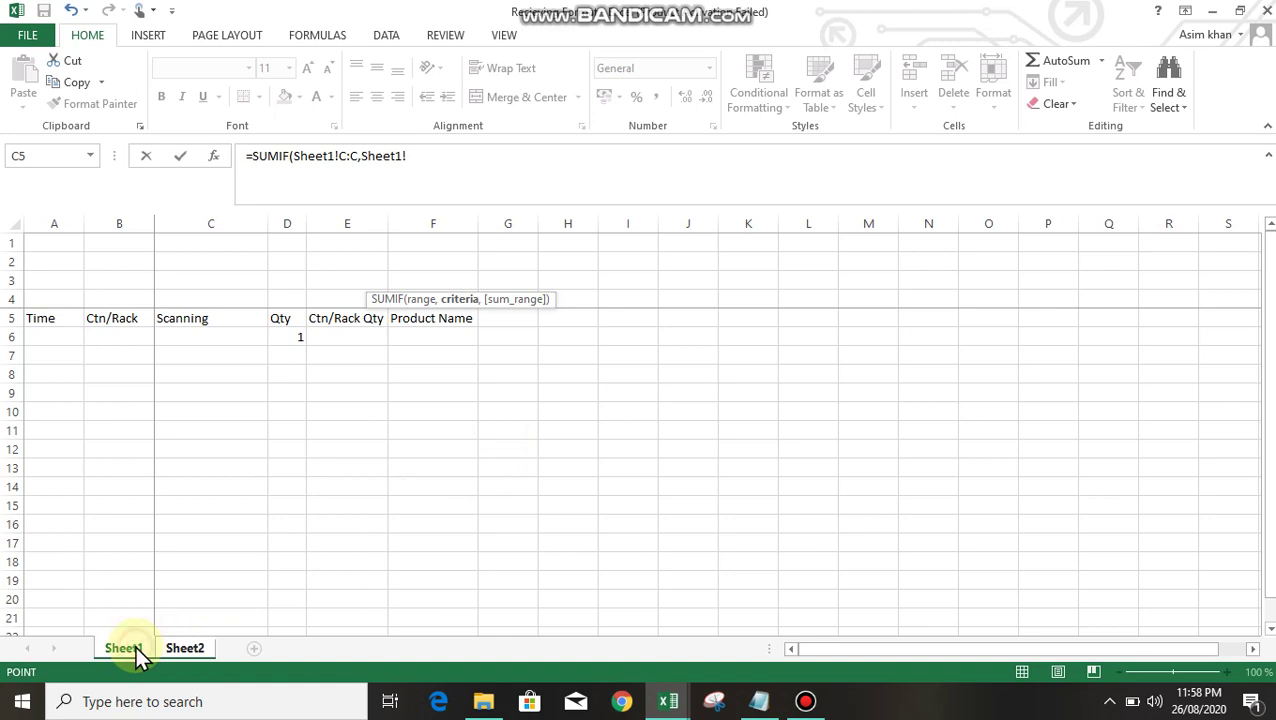
left_click(187, 646)
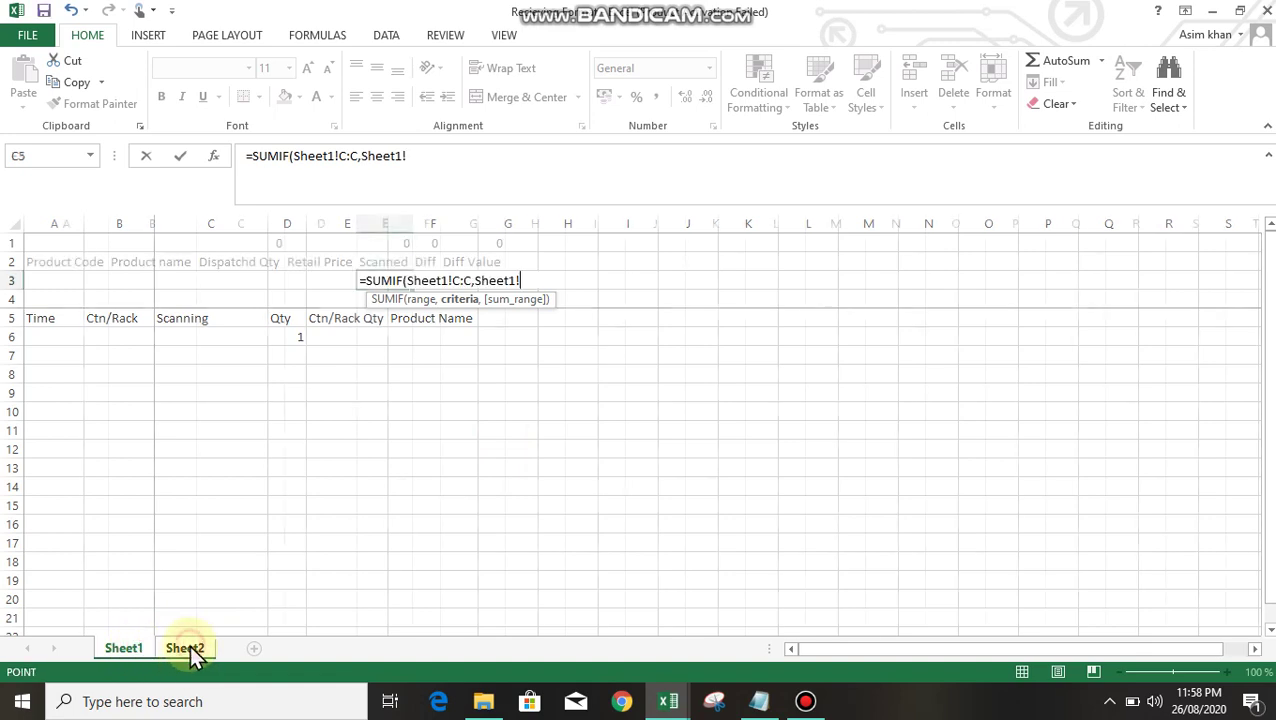
left_click(52, 279)
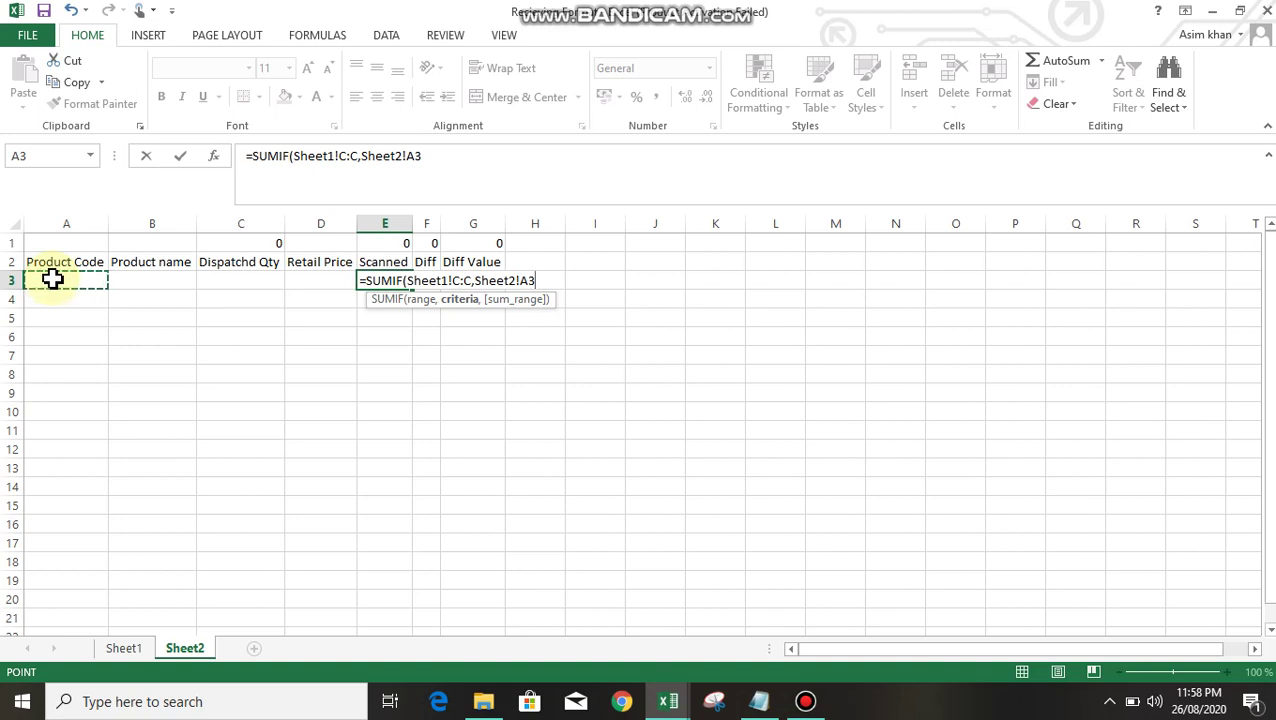
type(",")
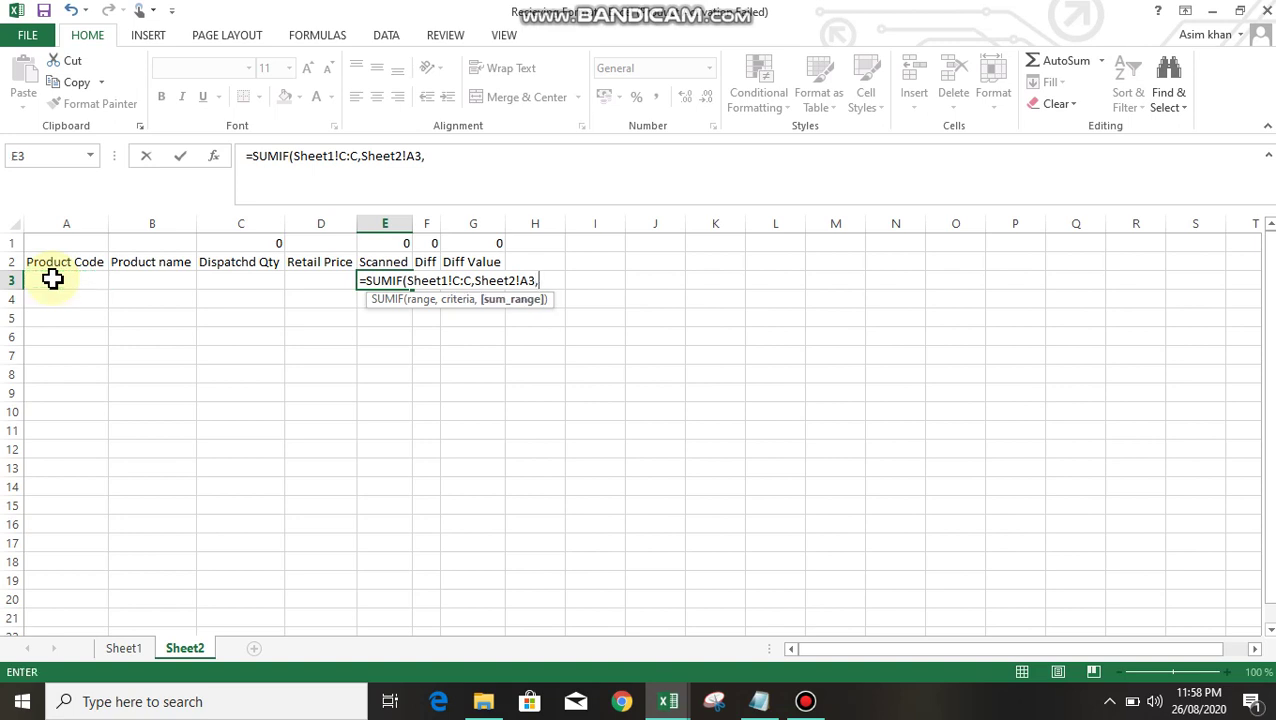
left_click(123, 648)
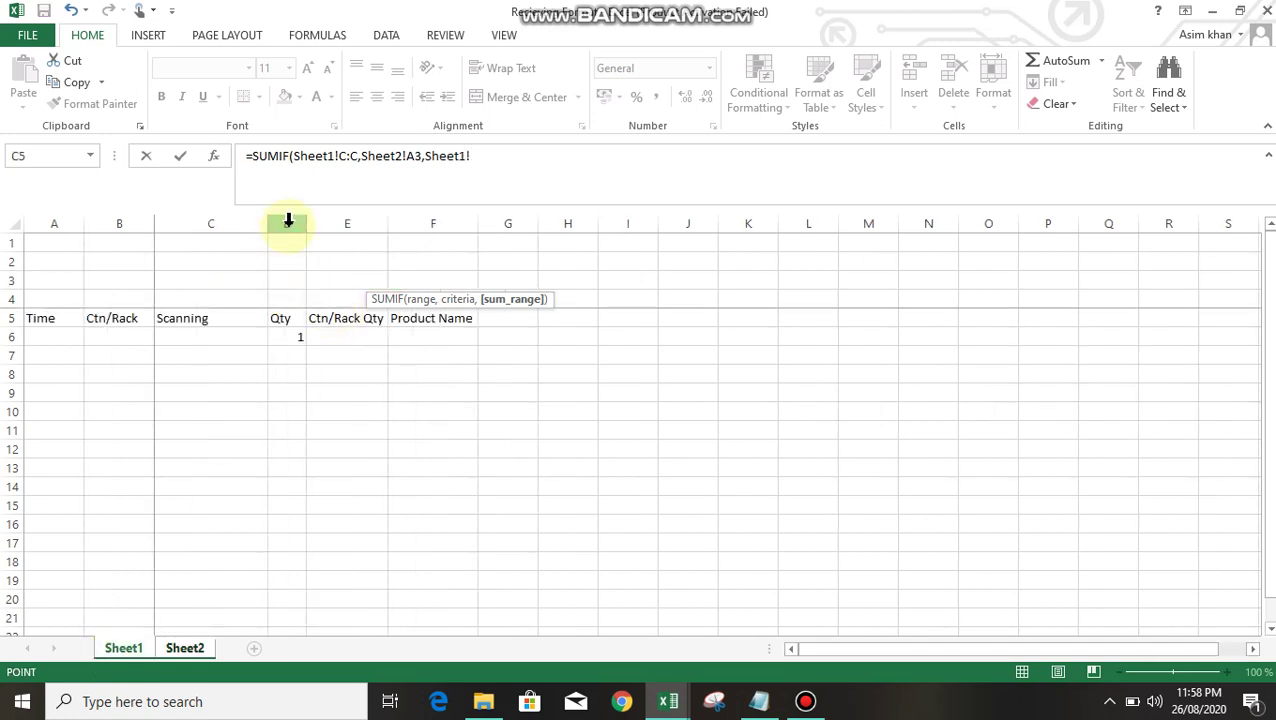
left_click(288, 221)
key("Return")
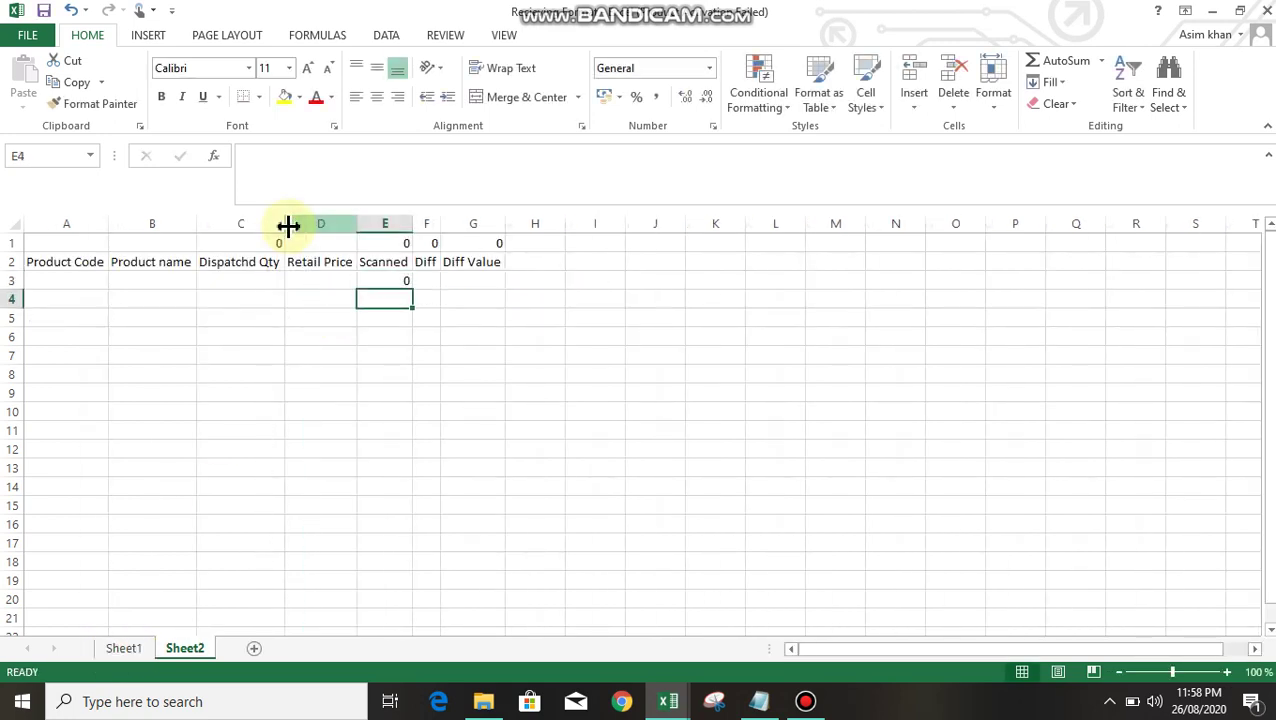
Enter the formula =E3-C3 in cell F3 under Diff to subtract the dispatched quantity from the scanned quantity
key("Down")
key("Up")
key("Up")
key("Right")
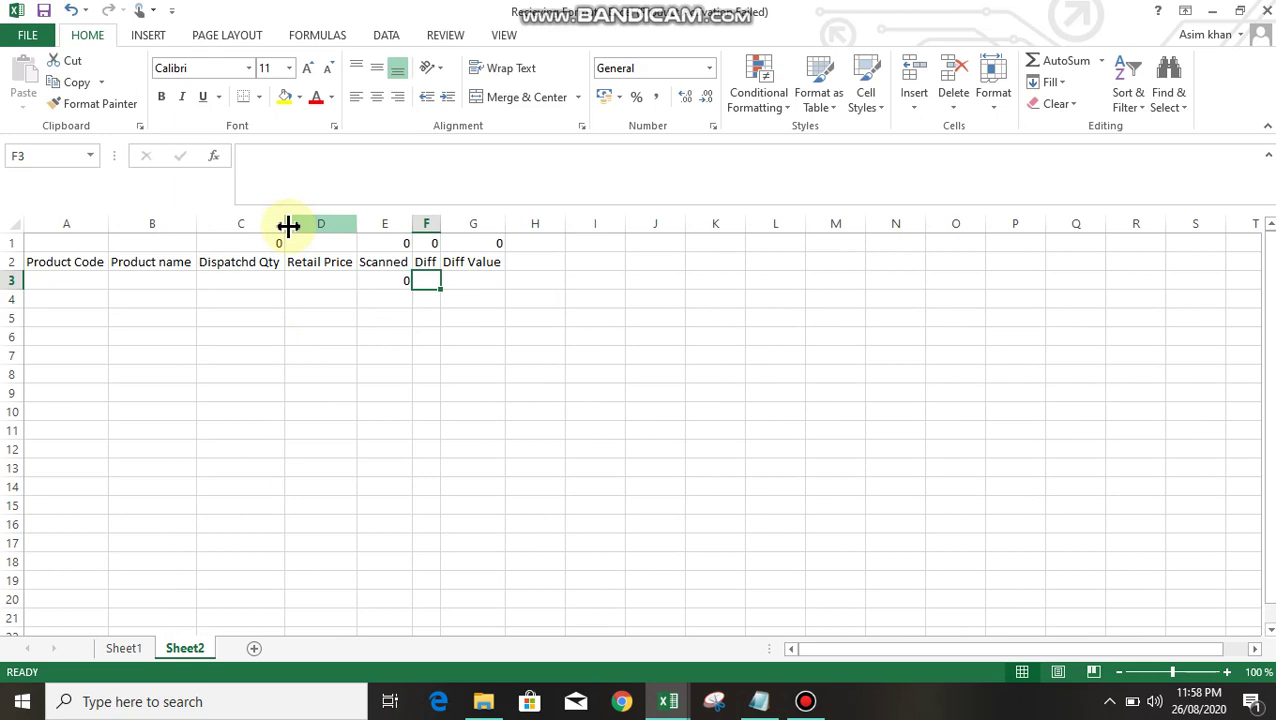
type("=")
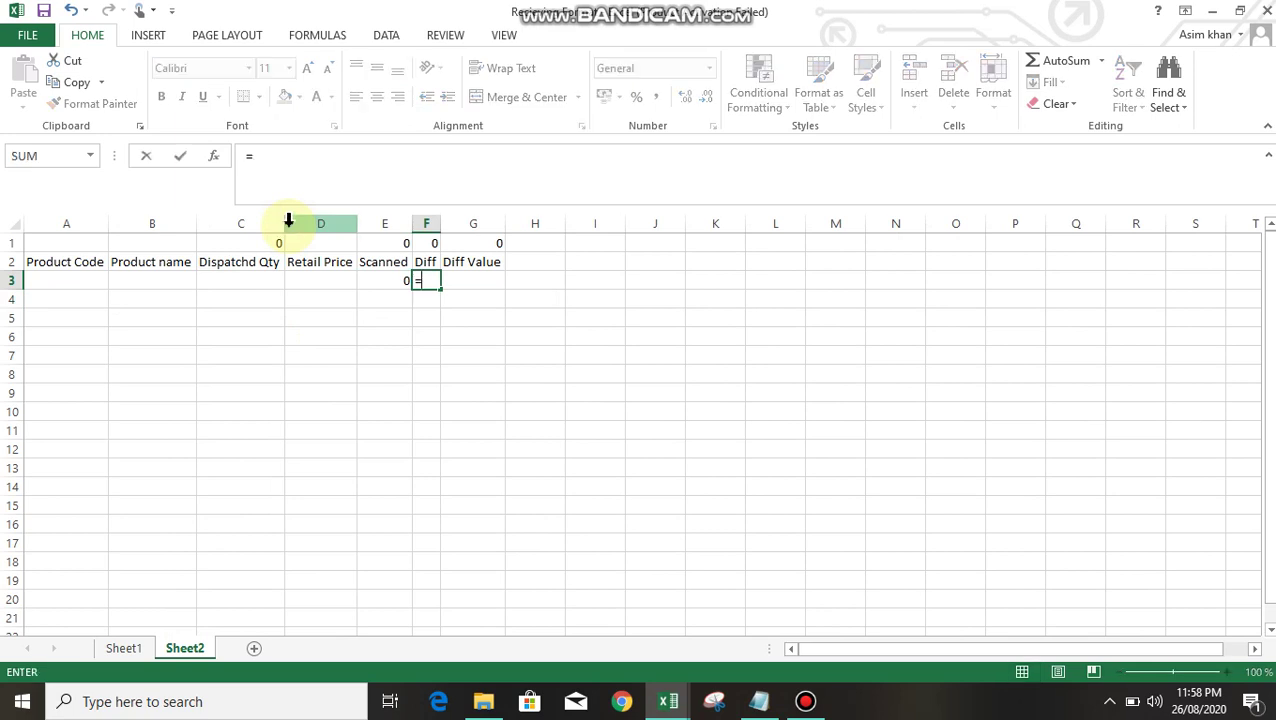
key("Left")
type("-")
key("Left")
key("Left")
key("Left")
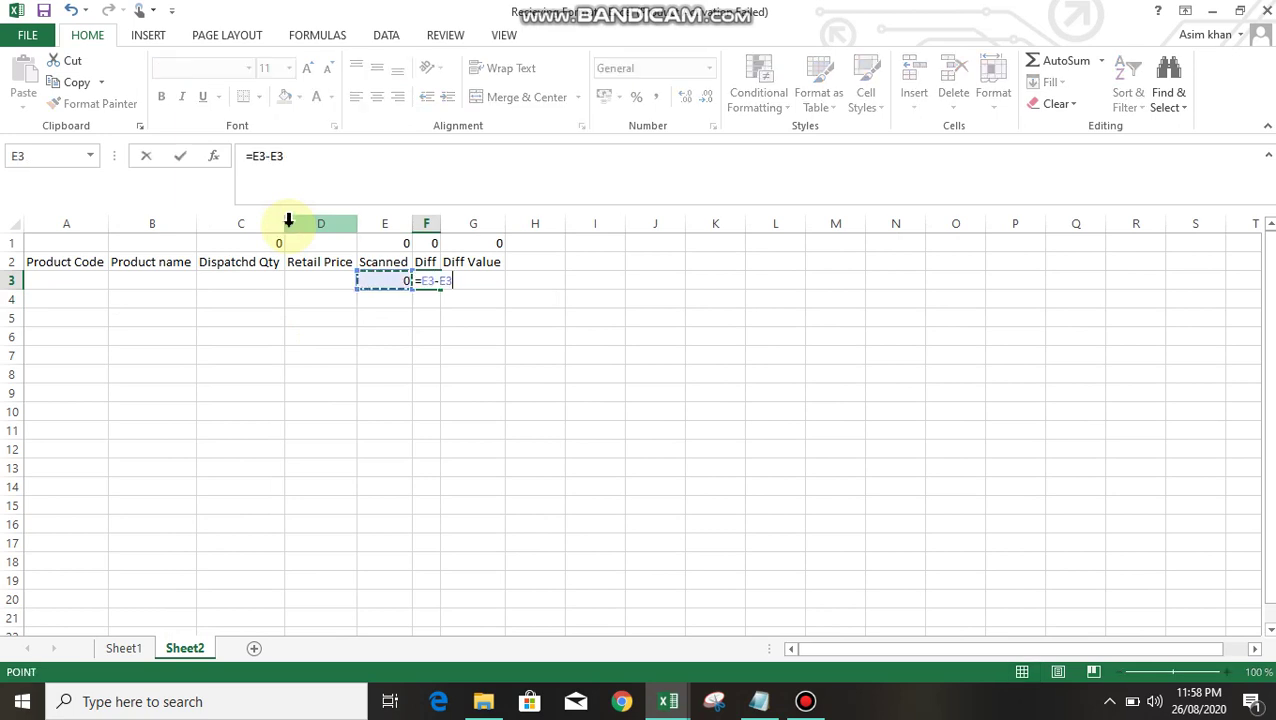
key("Return")
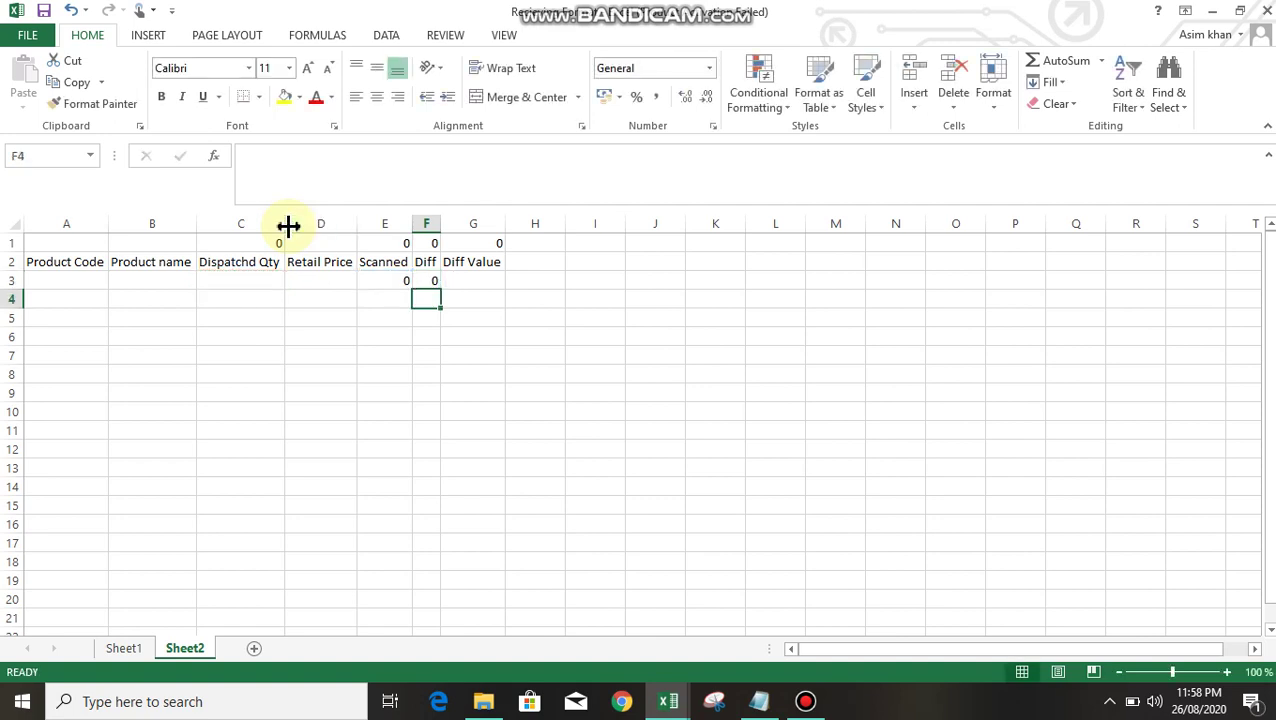
Enter the formula =F3*D3 in cell G3 under the Diff Value header
key("Up")
key("Right")
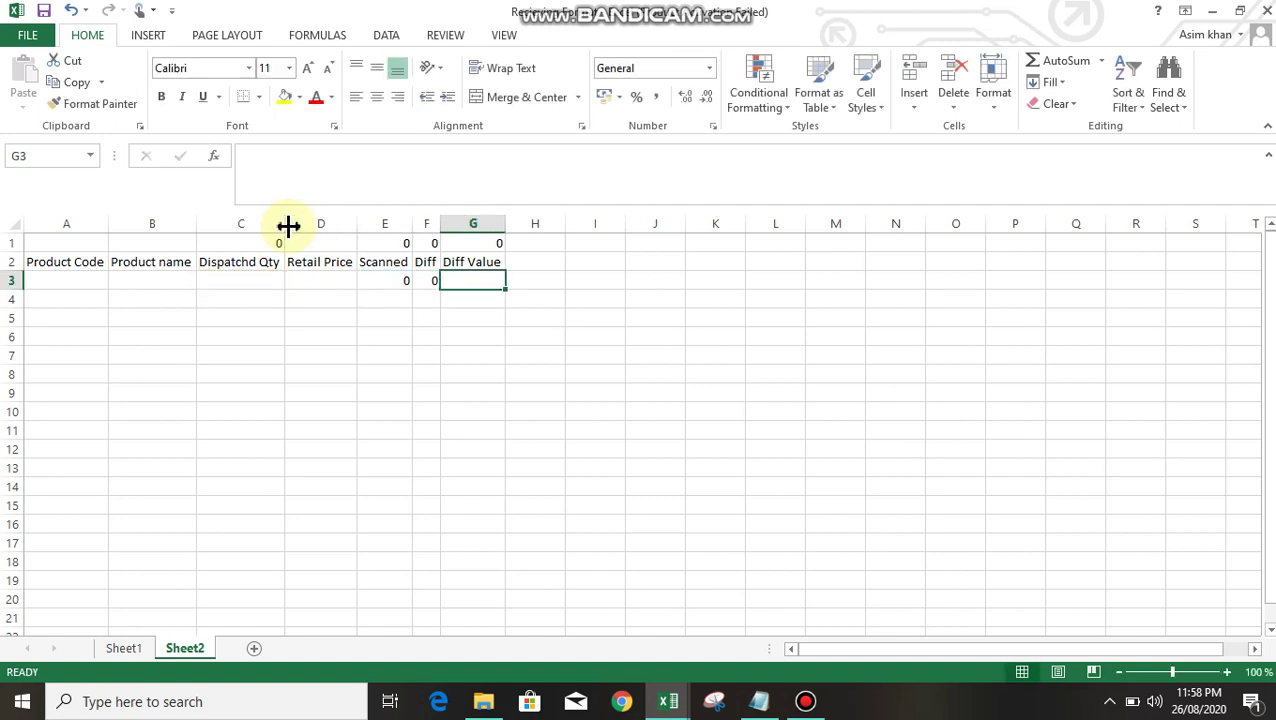
type("=")
key("Left")
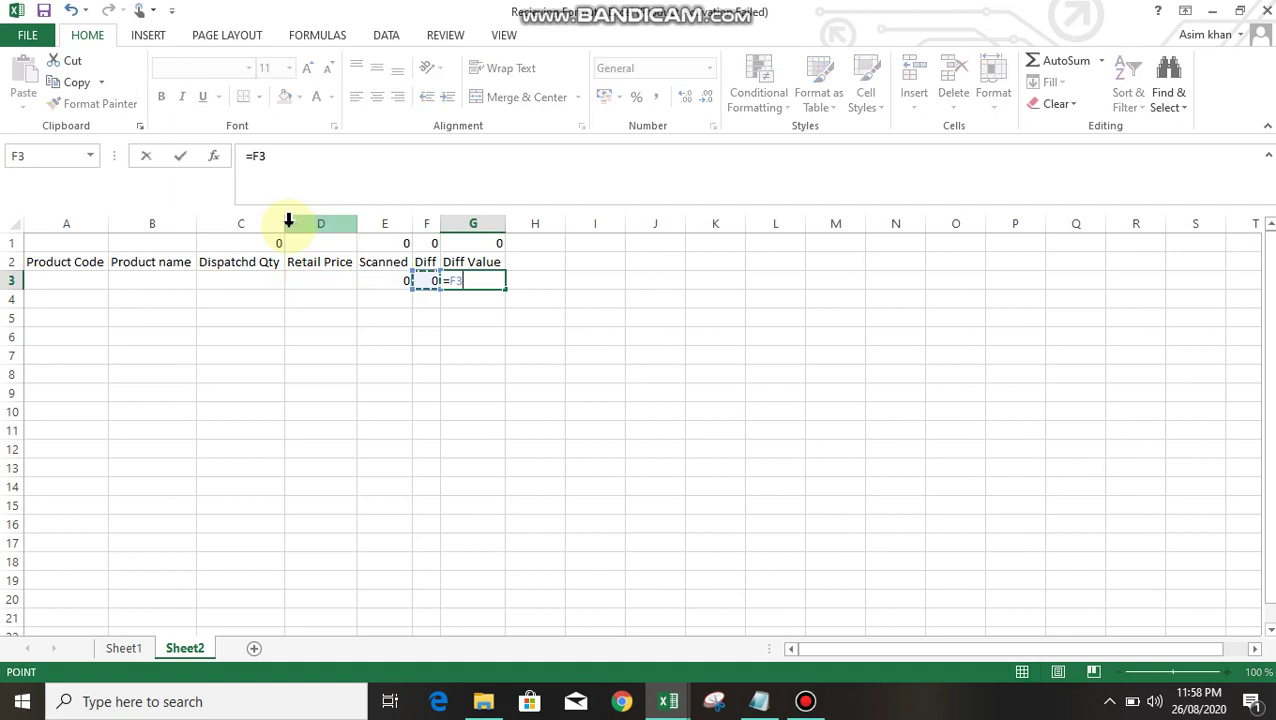
type("*")
key("Left")
key("Left")
key("Left")
key("Left")
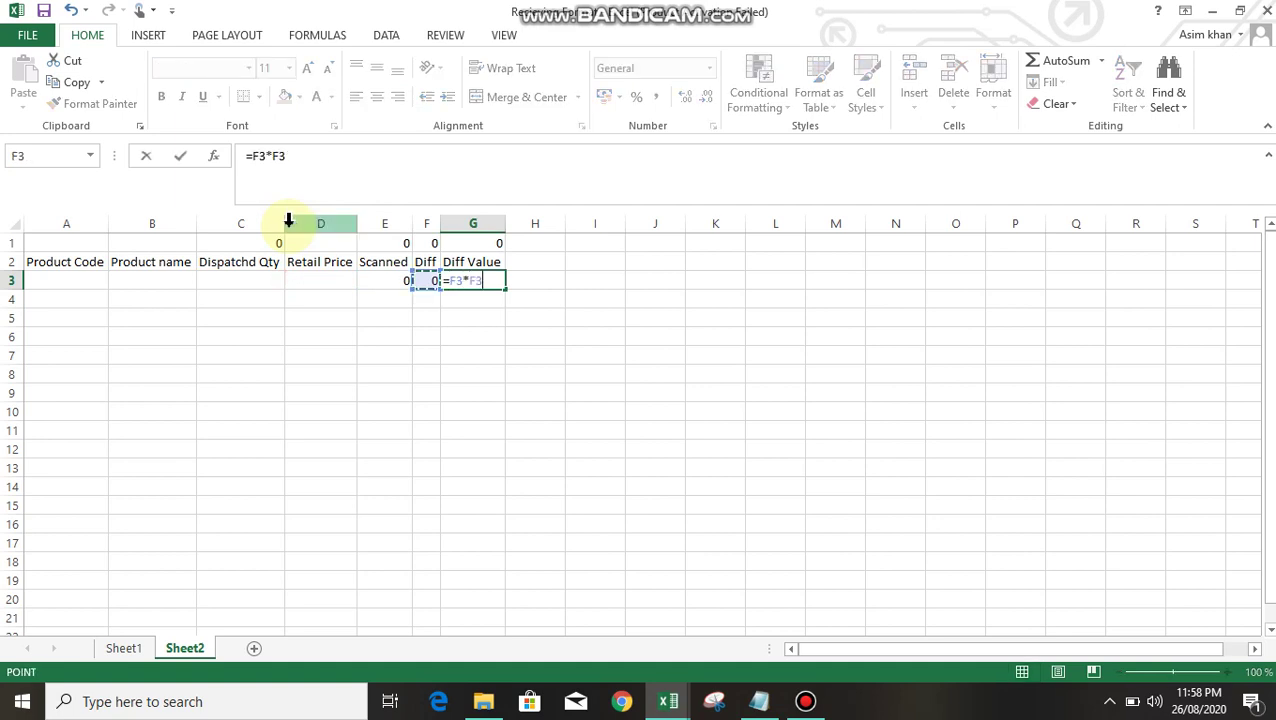
key("Right")
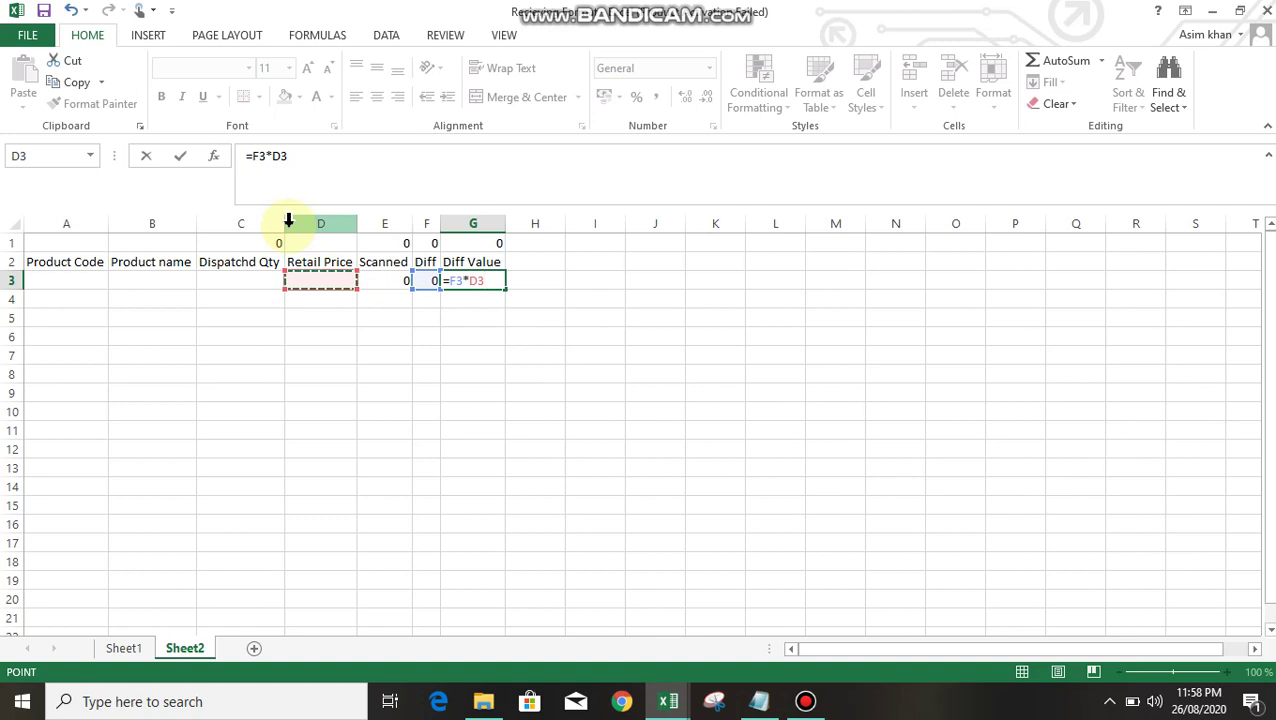
key("Return")
key("Up")
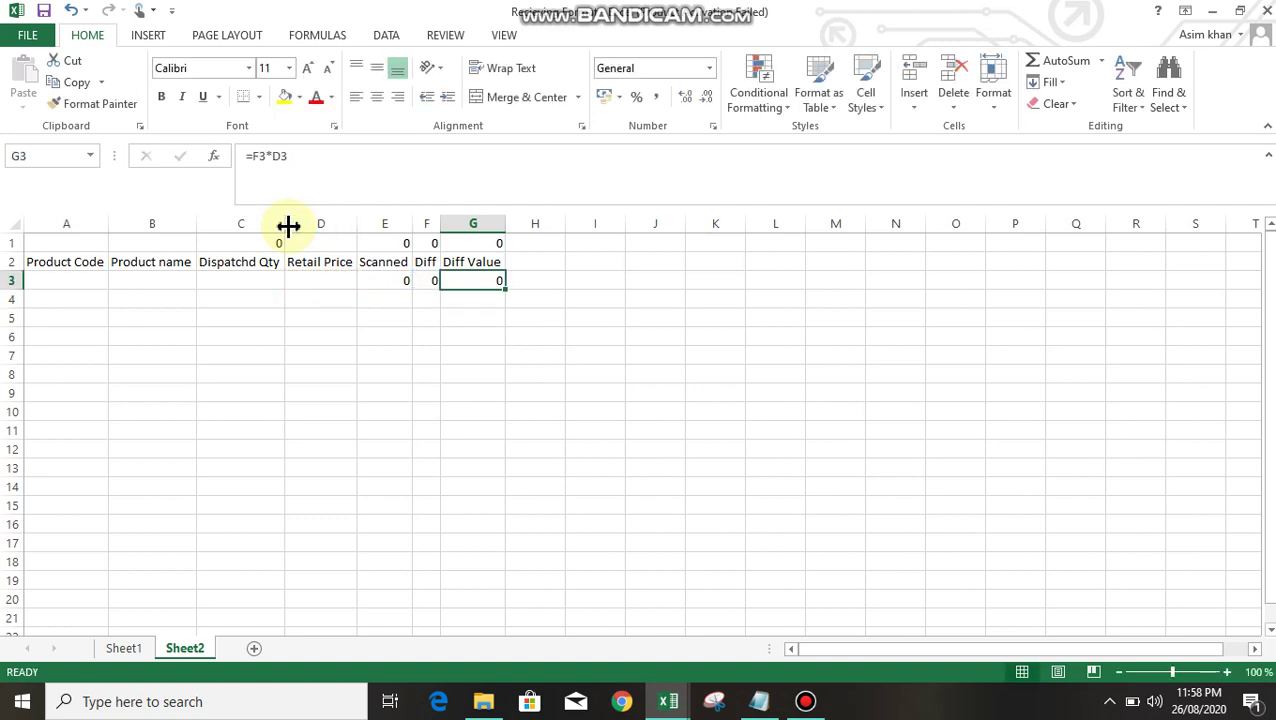
Re-enter the Diff Value formula in G3, multiplying Diff in F3 by Retail Price in D3
type("=")
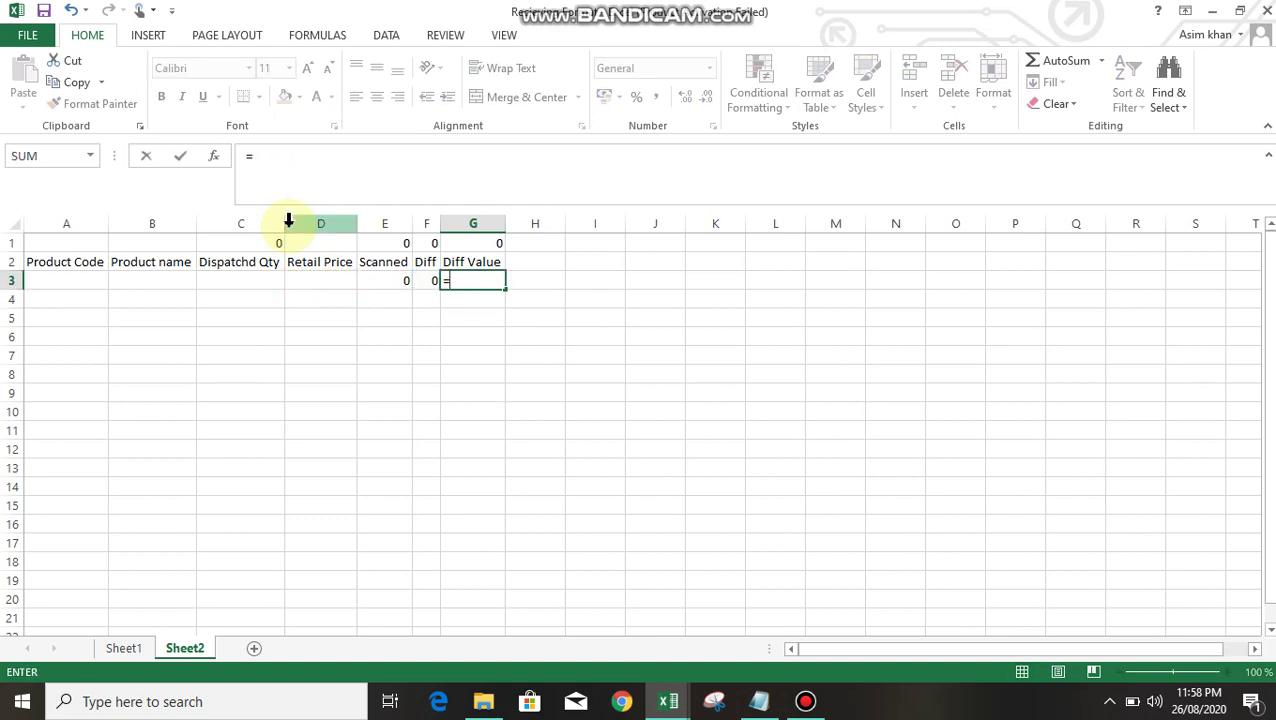
key("Left")
type("*")
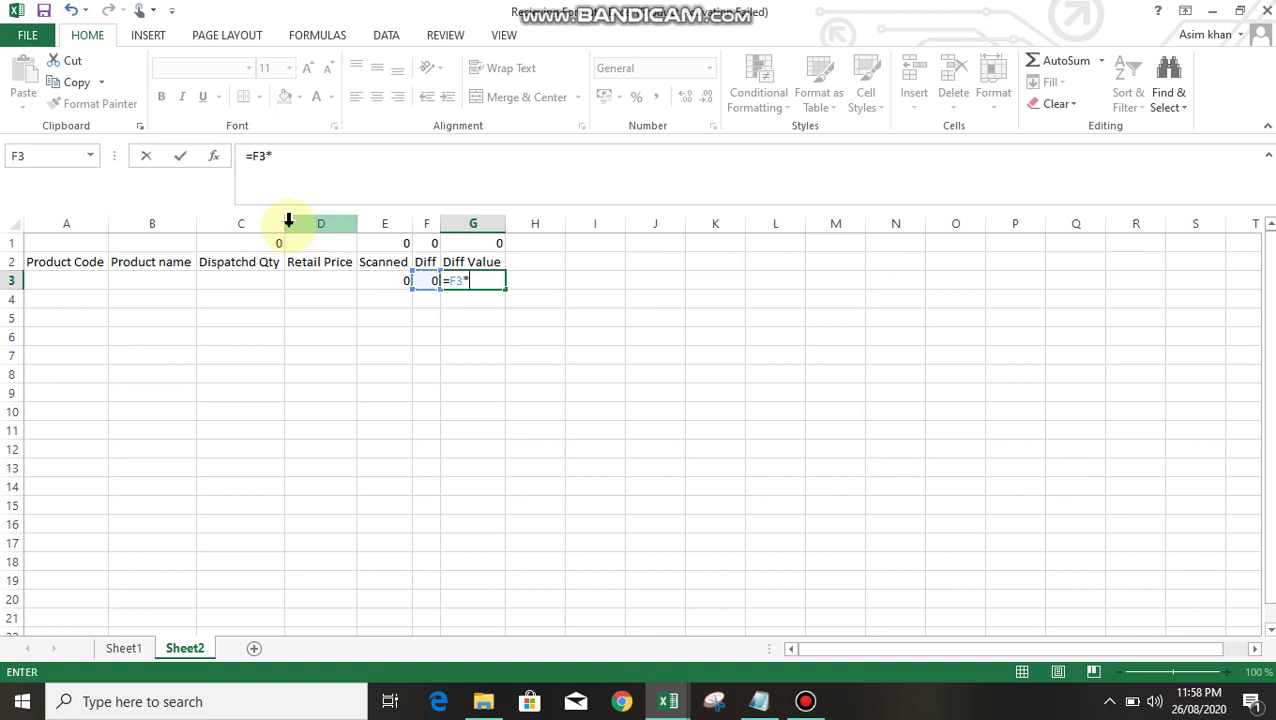
key("Left")
key("Left")
key("Left")
key("Return")
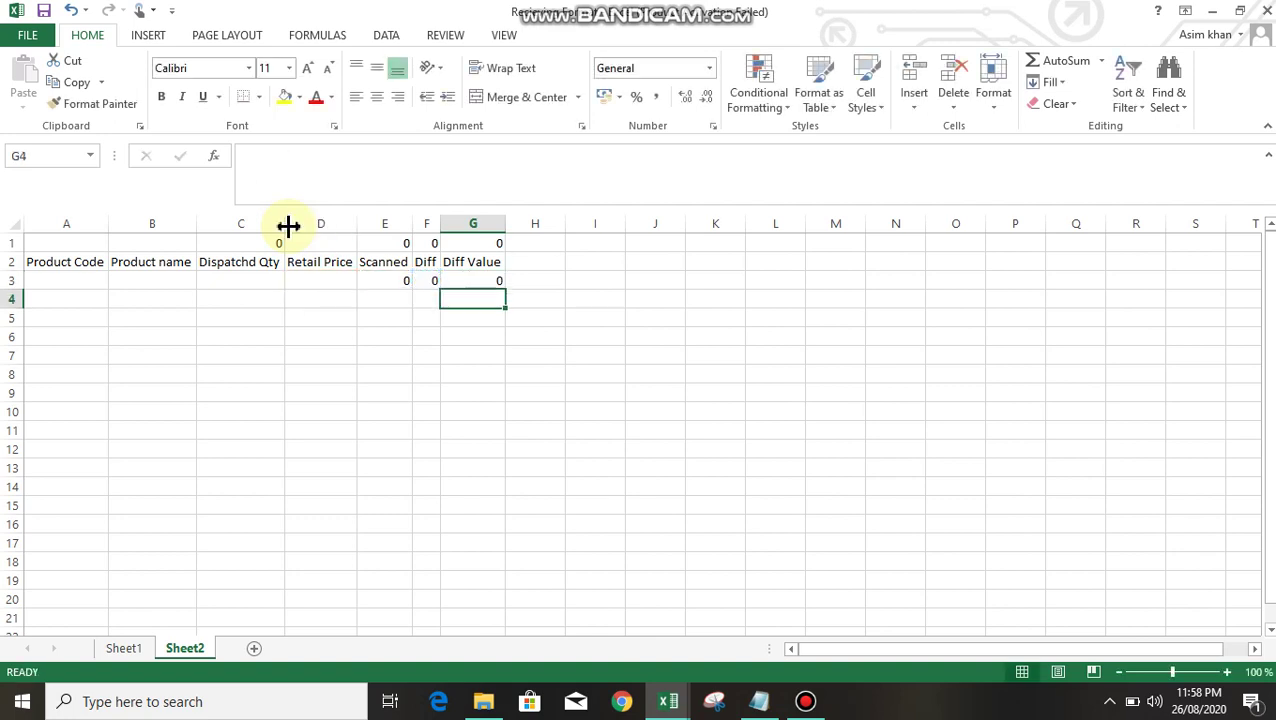
key("Up")
key("Down")
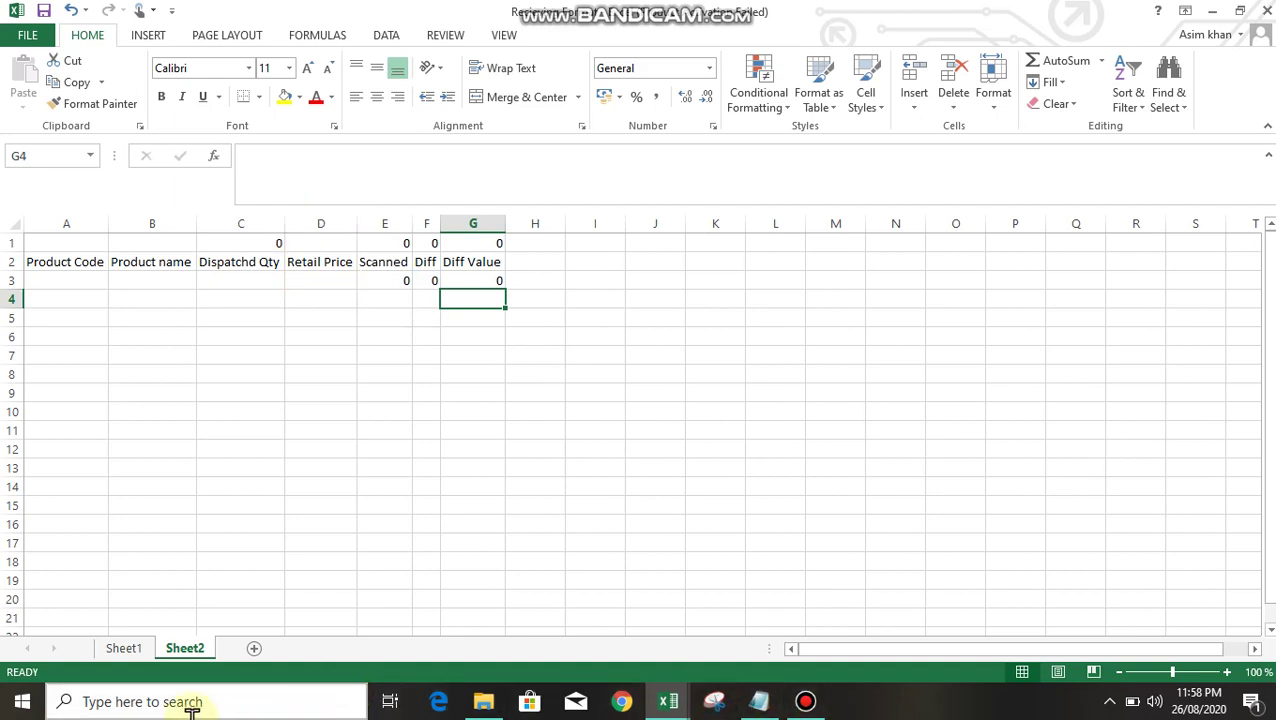
Launch the On-Screen Keyboard by running osk and use it to enter an asterisk in cell G4
key("super+r")
type("cmd")
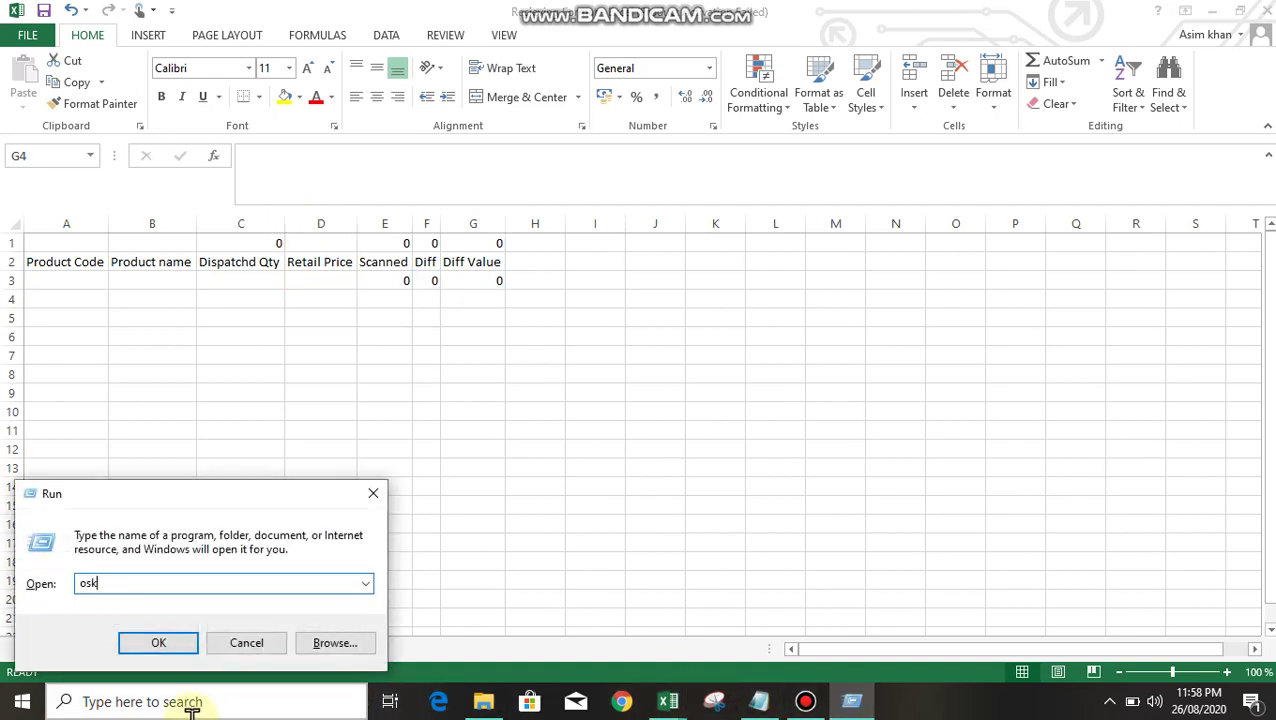
key("Return")
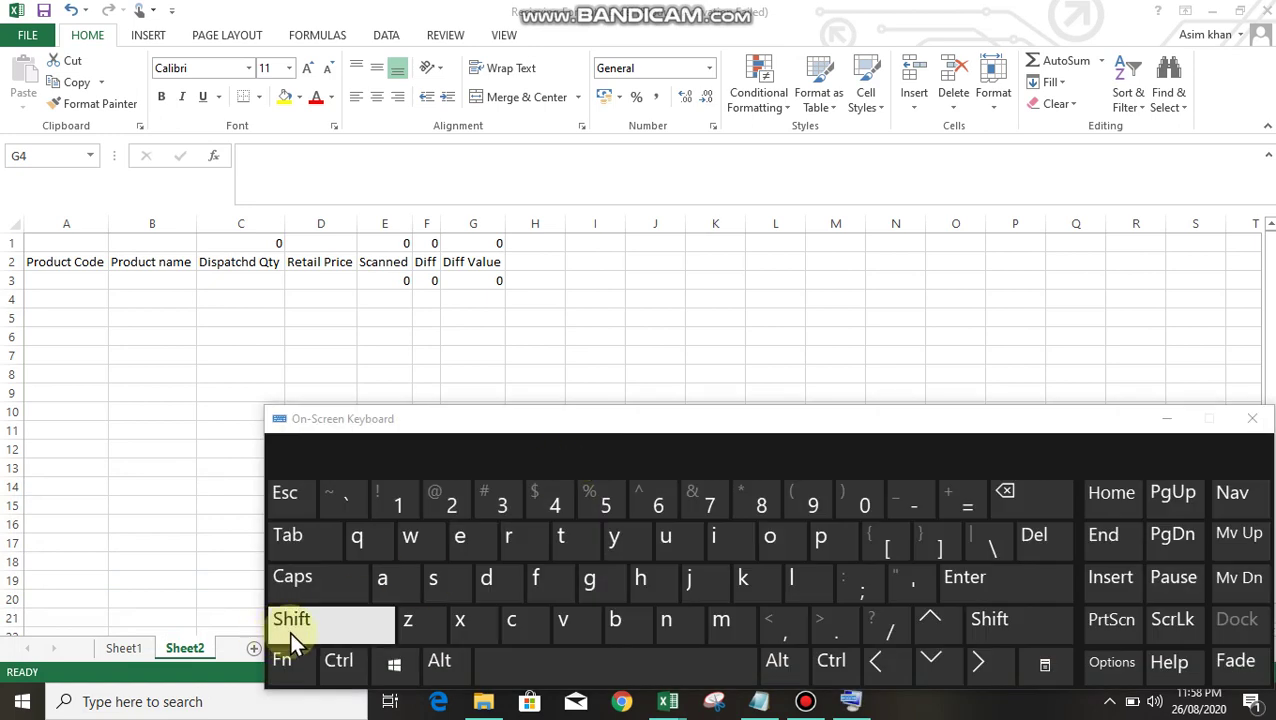
left_click(289, 631)
left_click(757, 500)
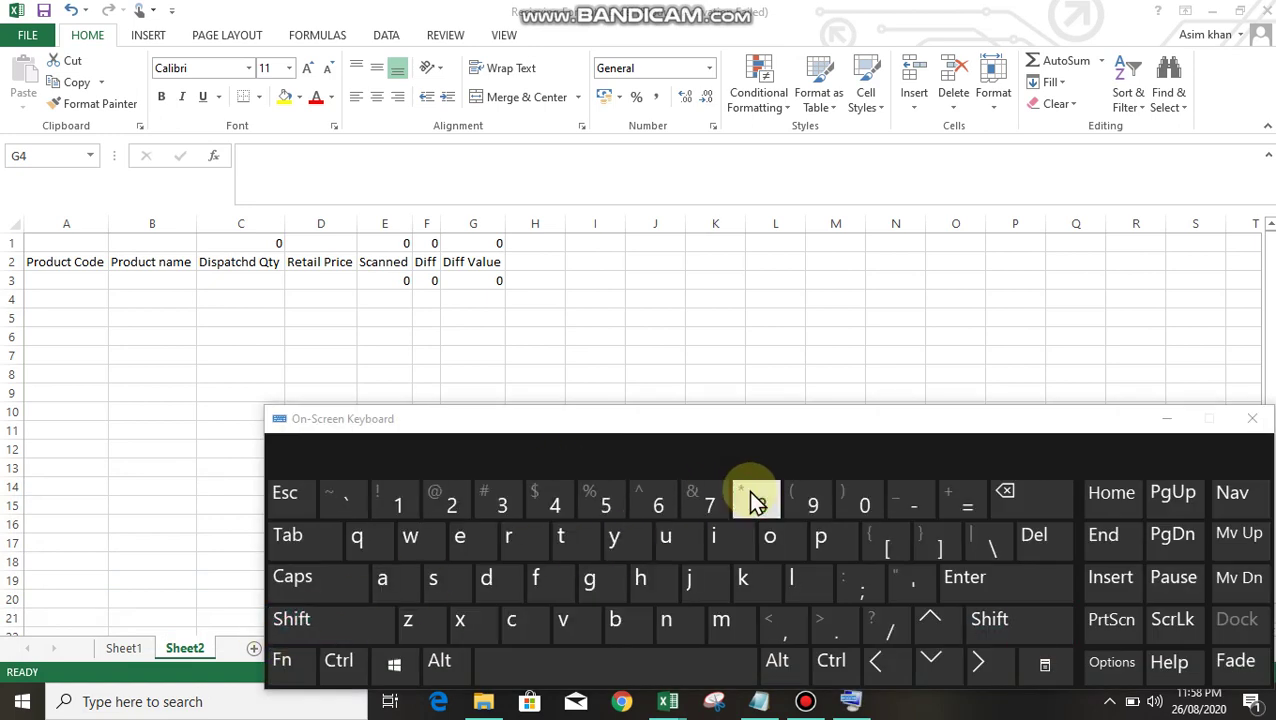
left_click(628, 382)
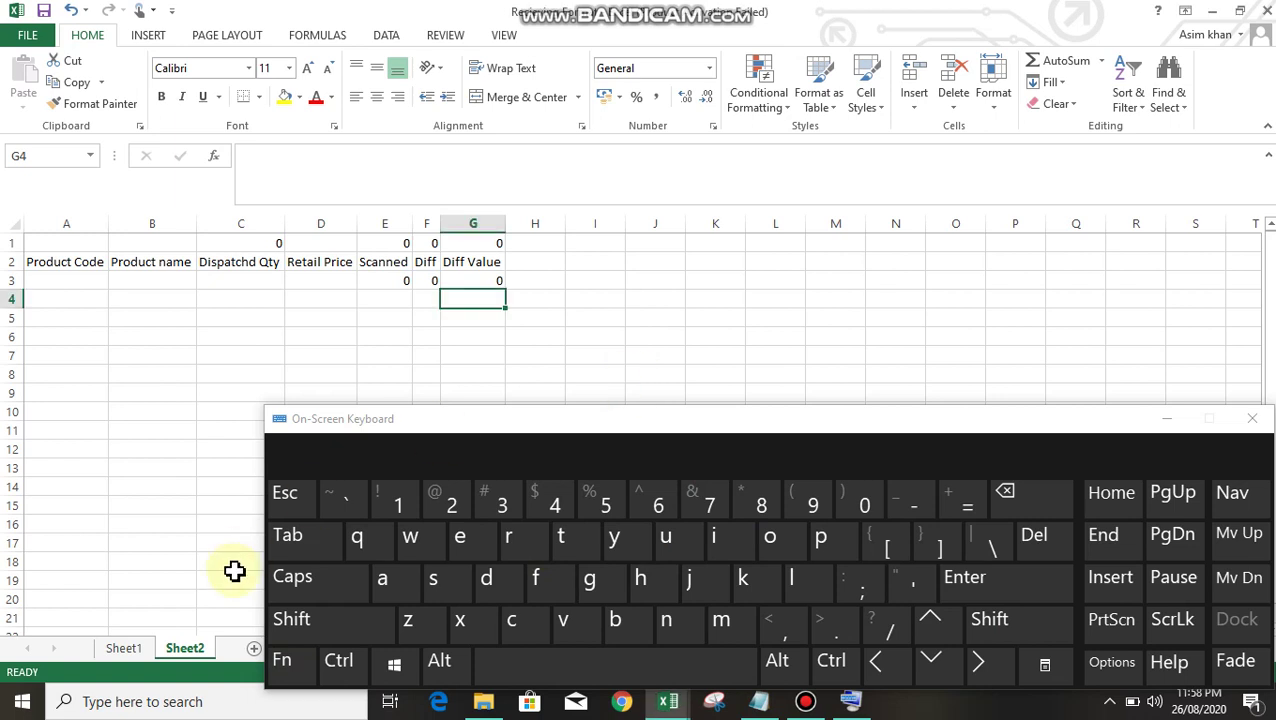
left_click(310, 622)
left_click(755, 497)
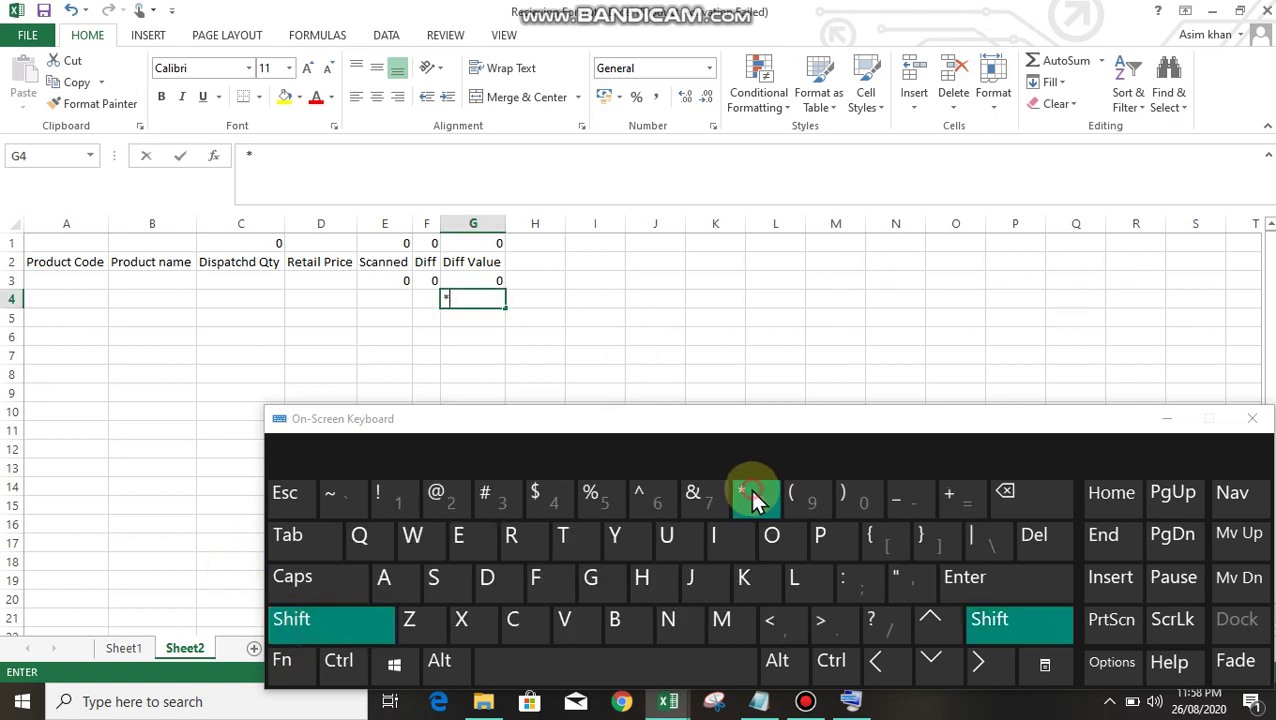
Close the On-Screen Keyboard and clear the asterisk from cell G4
left_click(1252, 420)
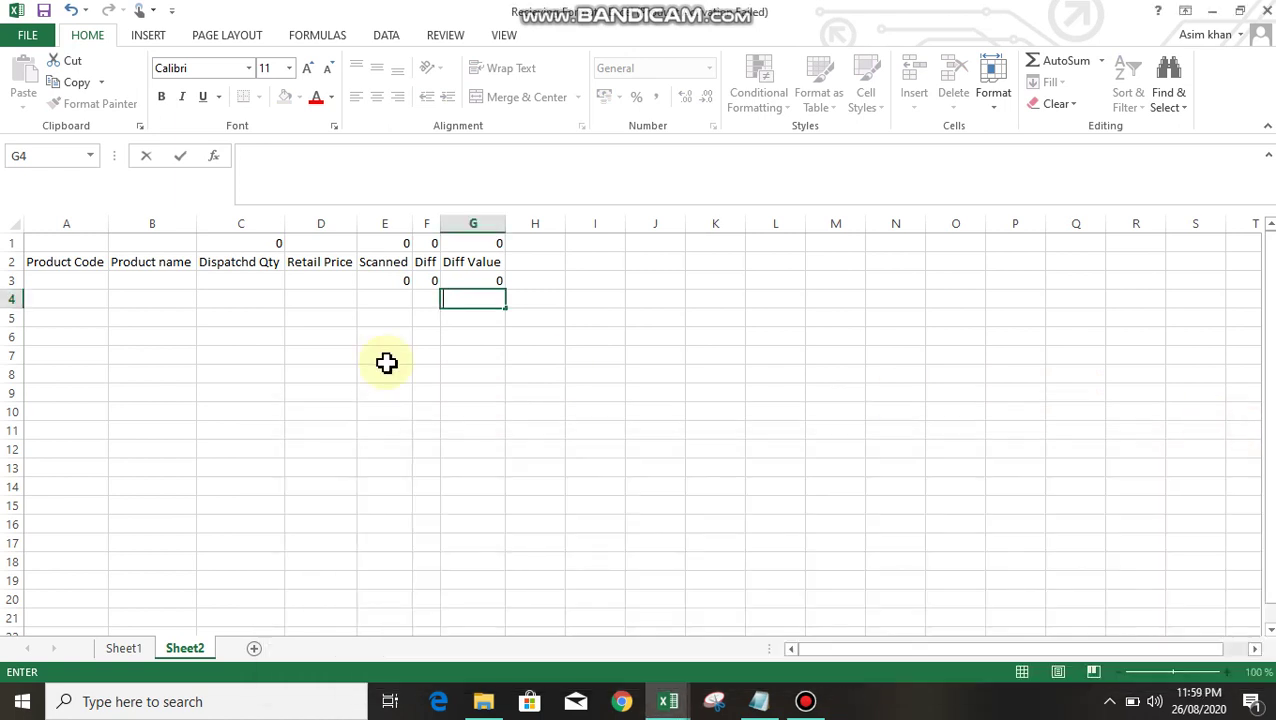
key("Return")
key("Up")
key("Left")
key("Left")
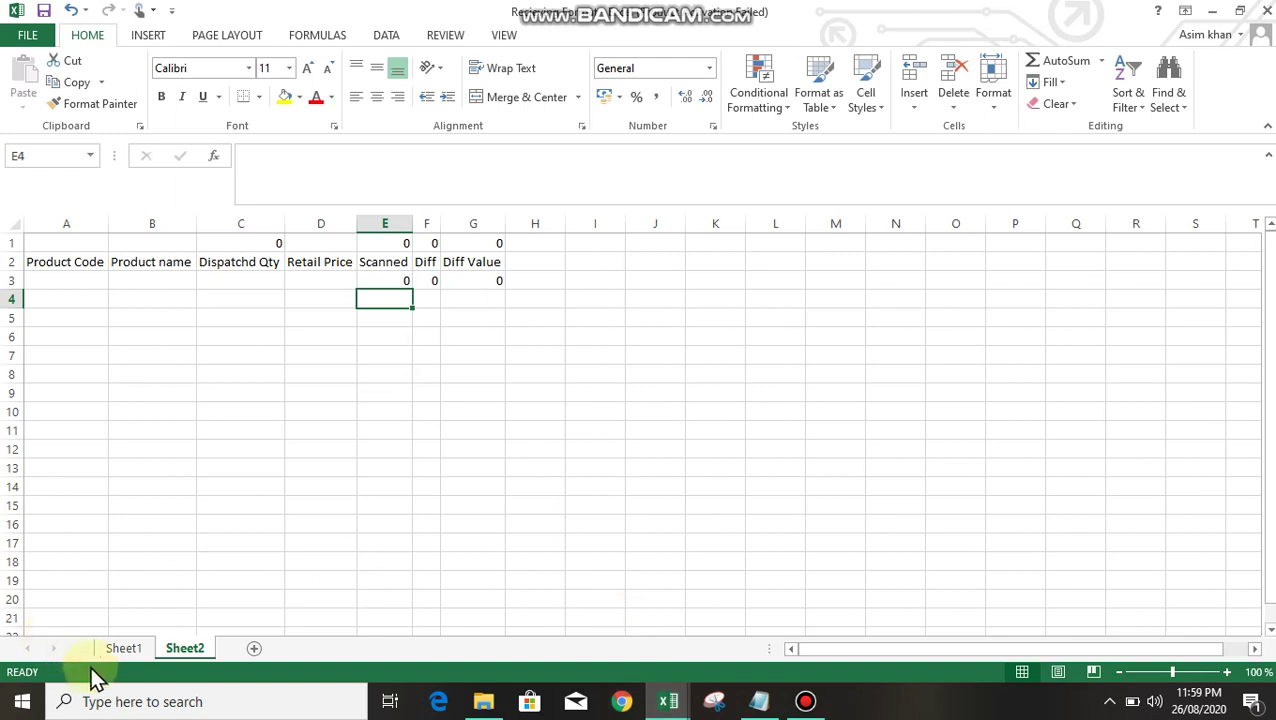
On Sheet1, enter =IF(C7>0,B6,0) in cell B7 under the Ctn/Rack header
left_click(122, 648)
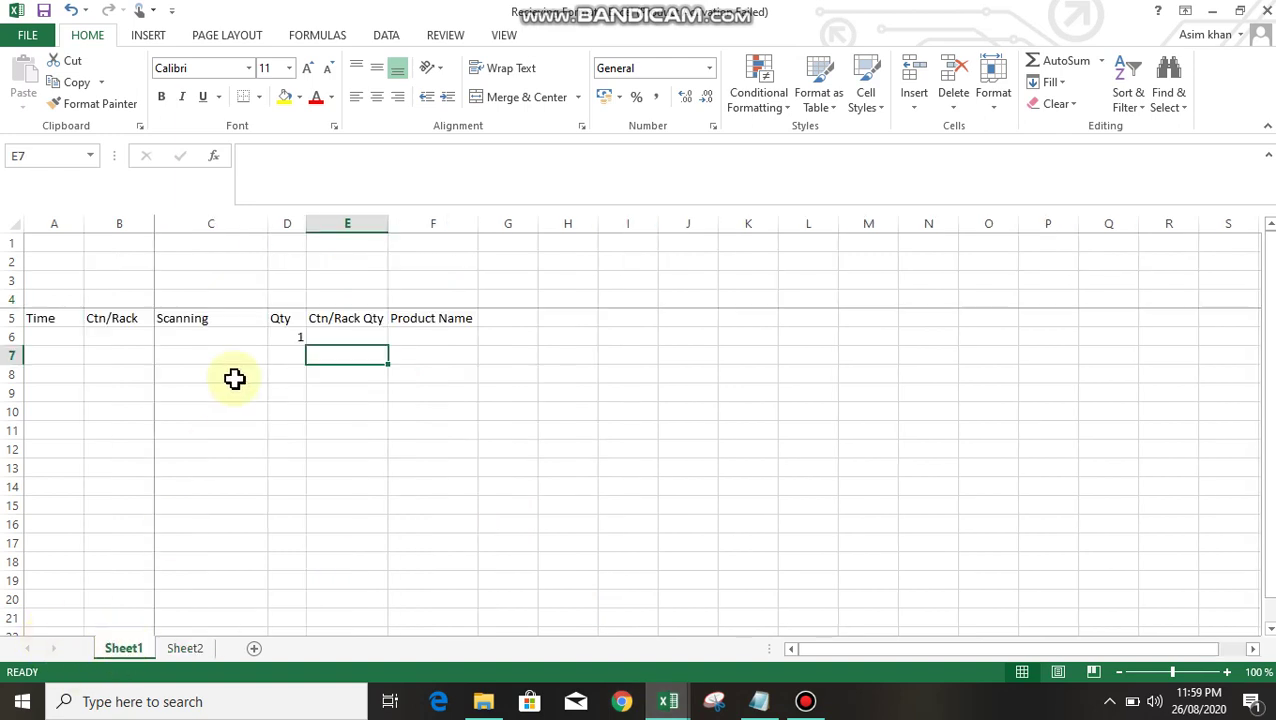
left_click(114, 343)
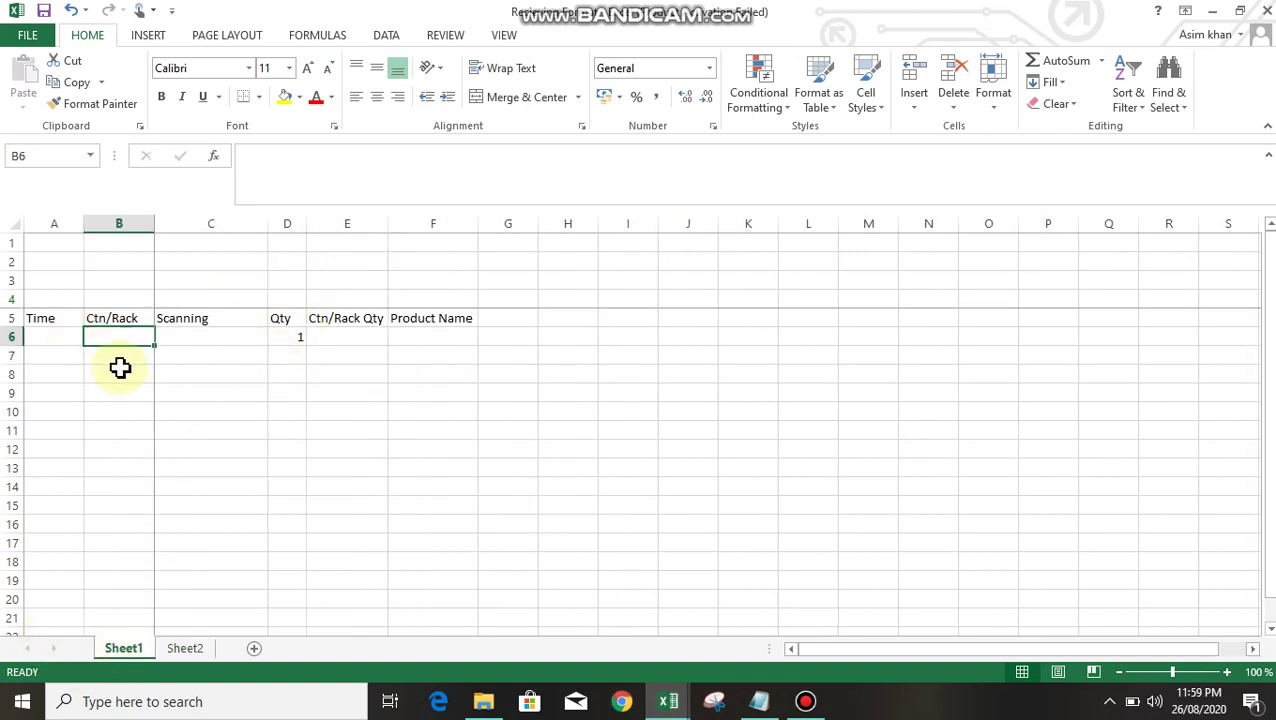
left_click(120, 366)
left_click(120, 362)
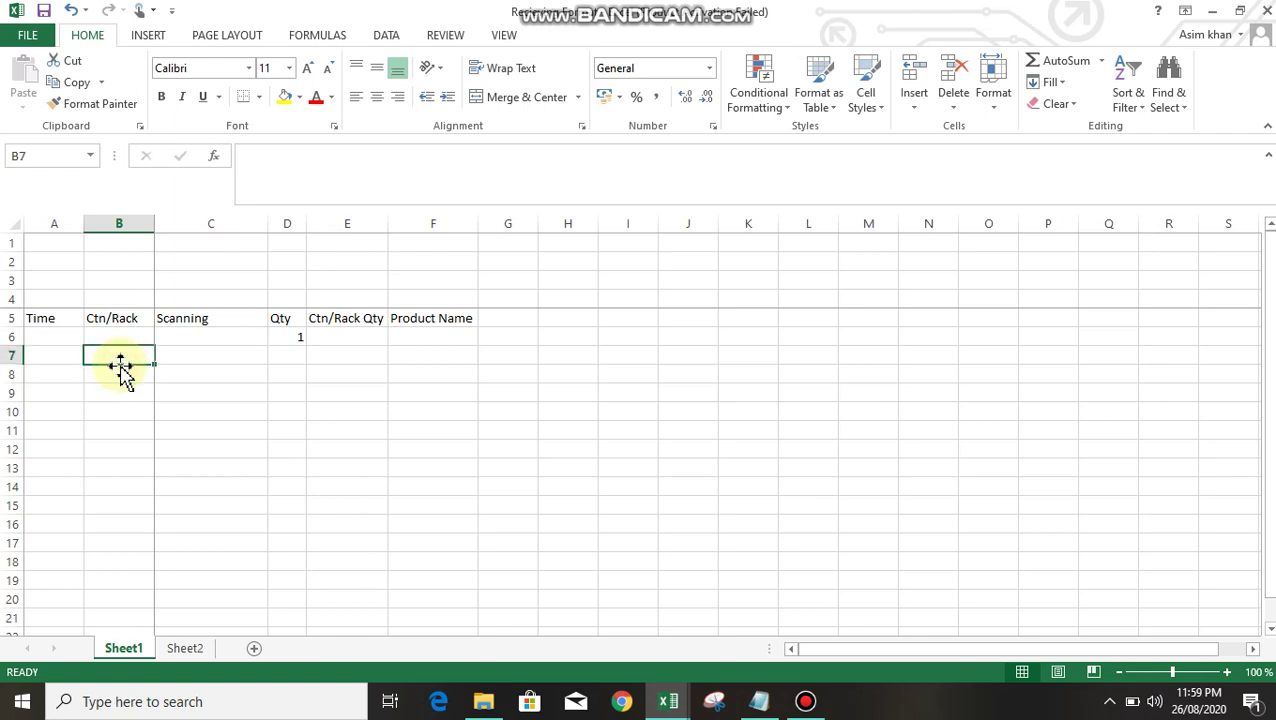
type("=if")
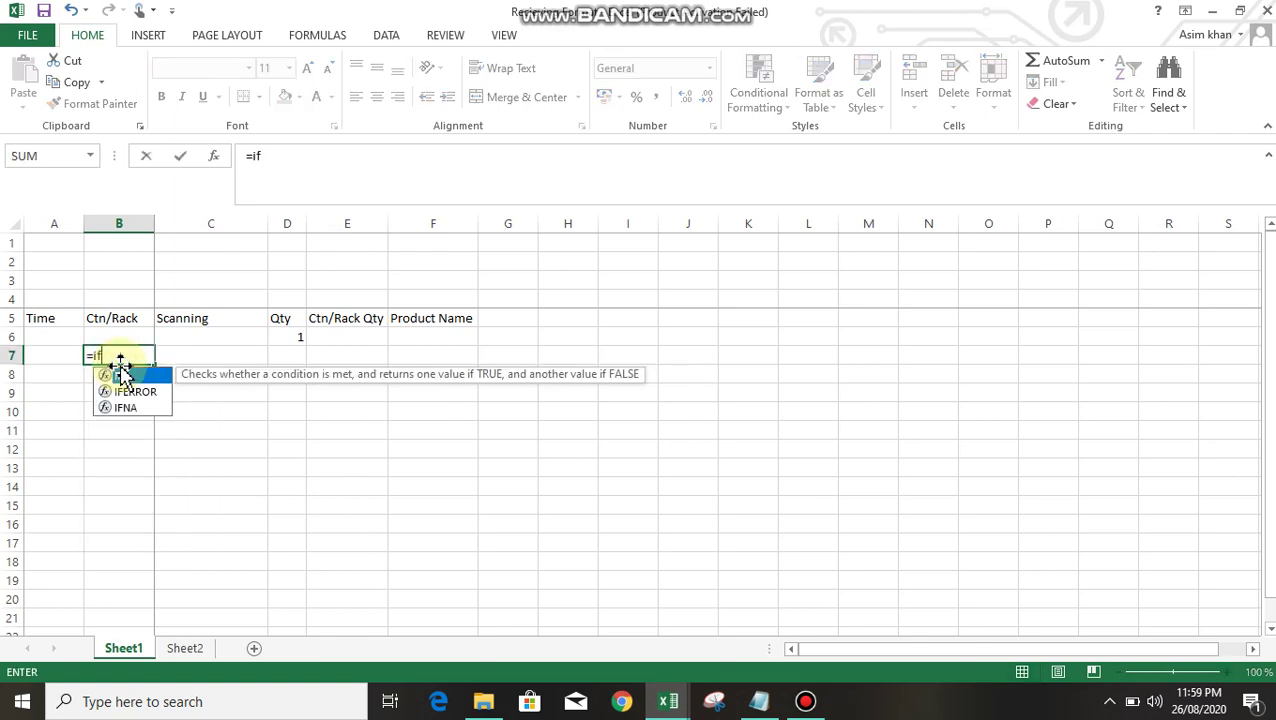
key("Tab")
key("Right")
key("Right")
key("Left")
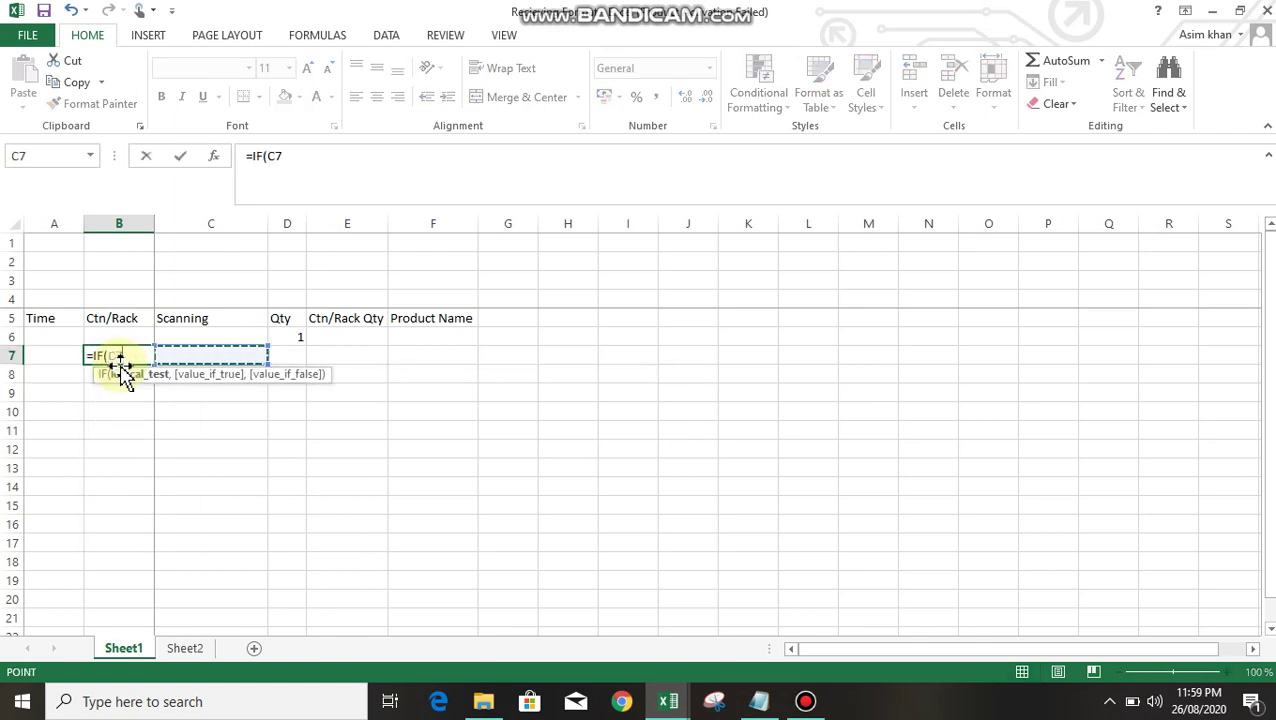
type(">0")
key("Return")
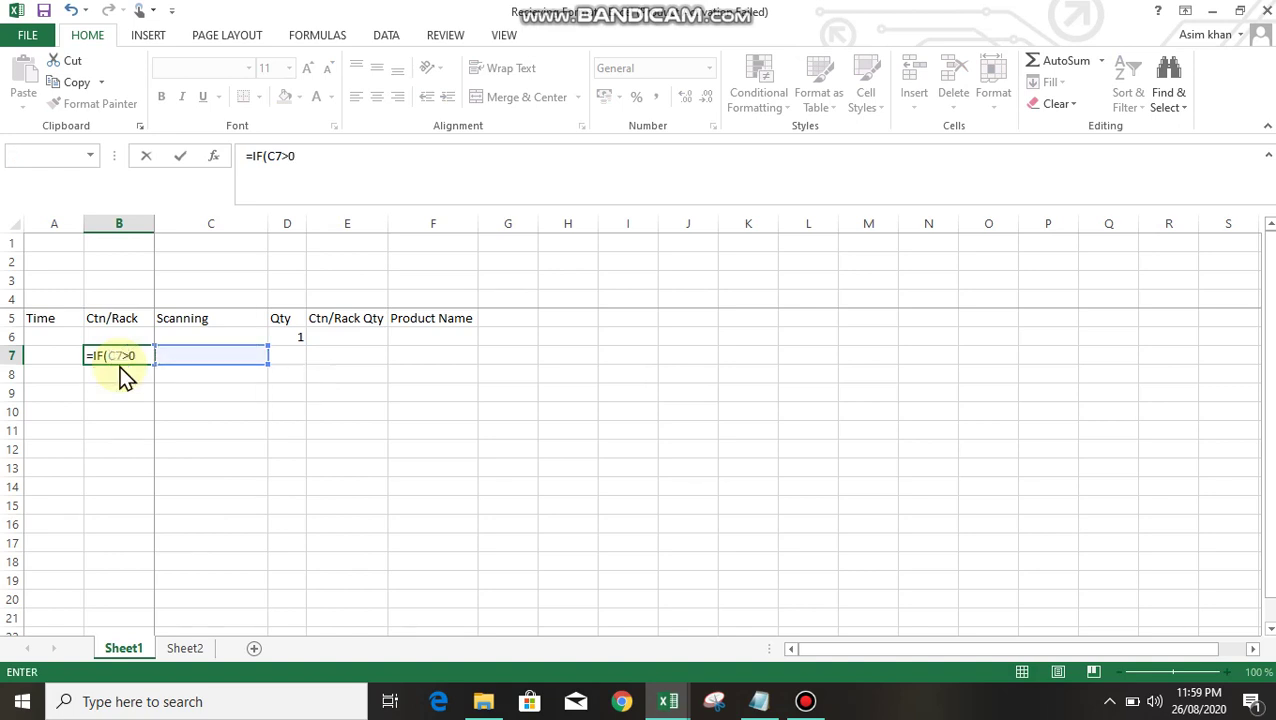
key("Return")
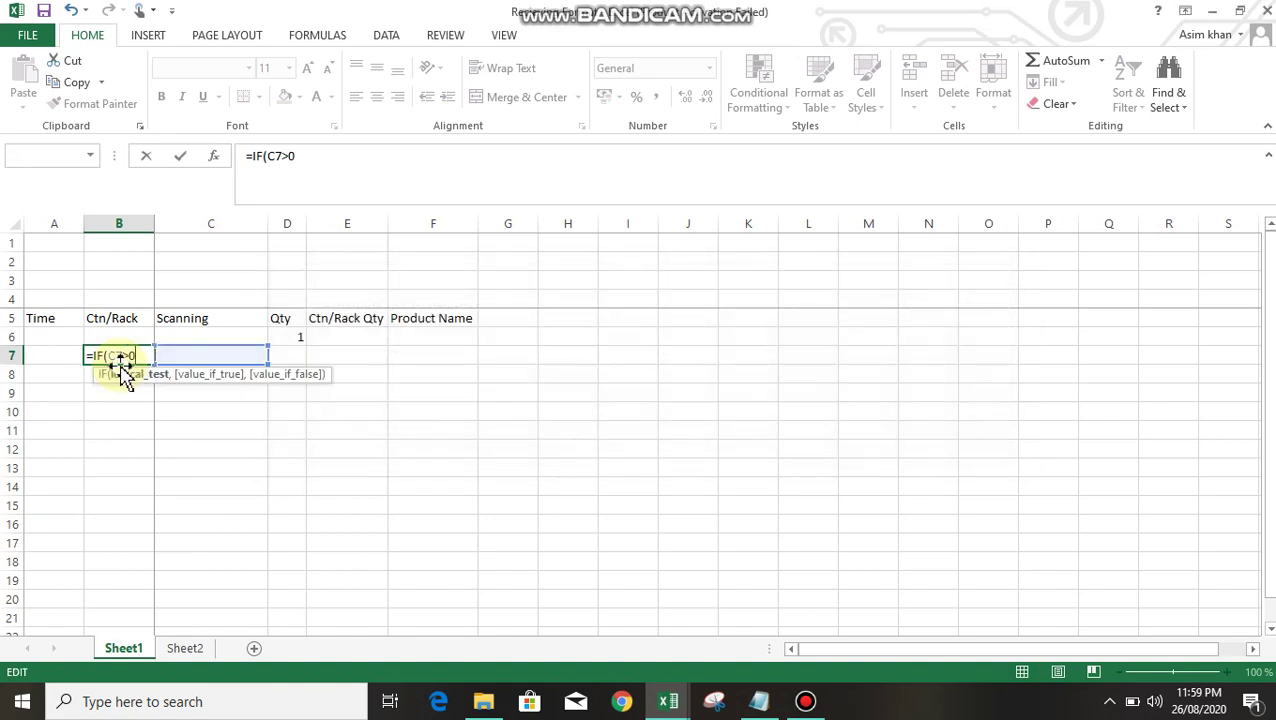
type(",")
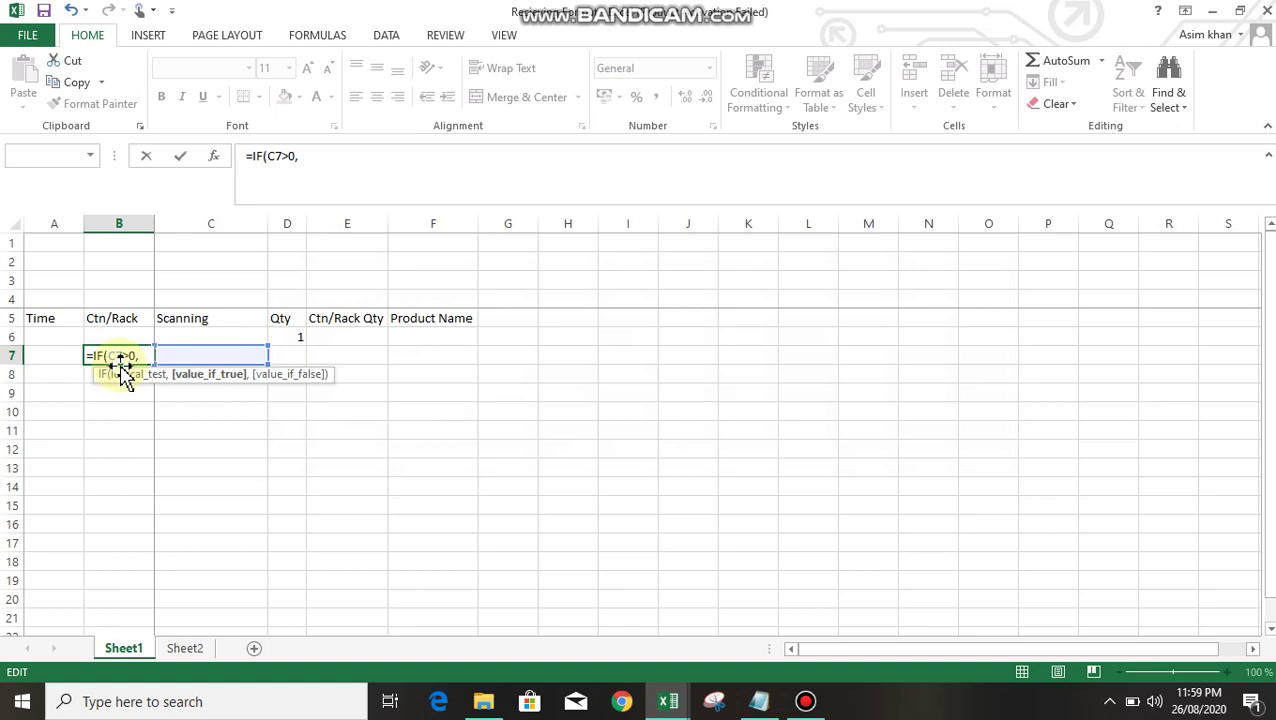
key("Up")
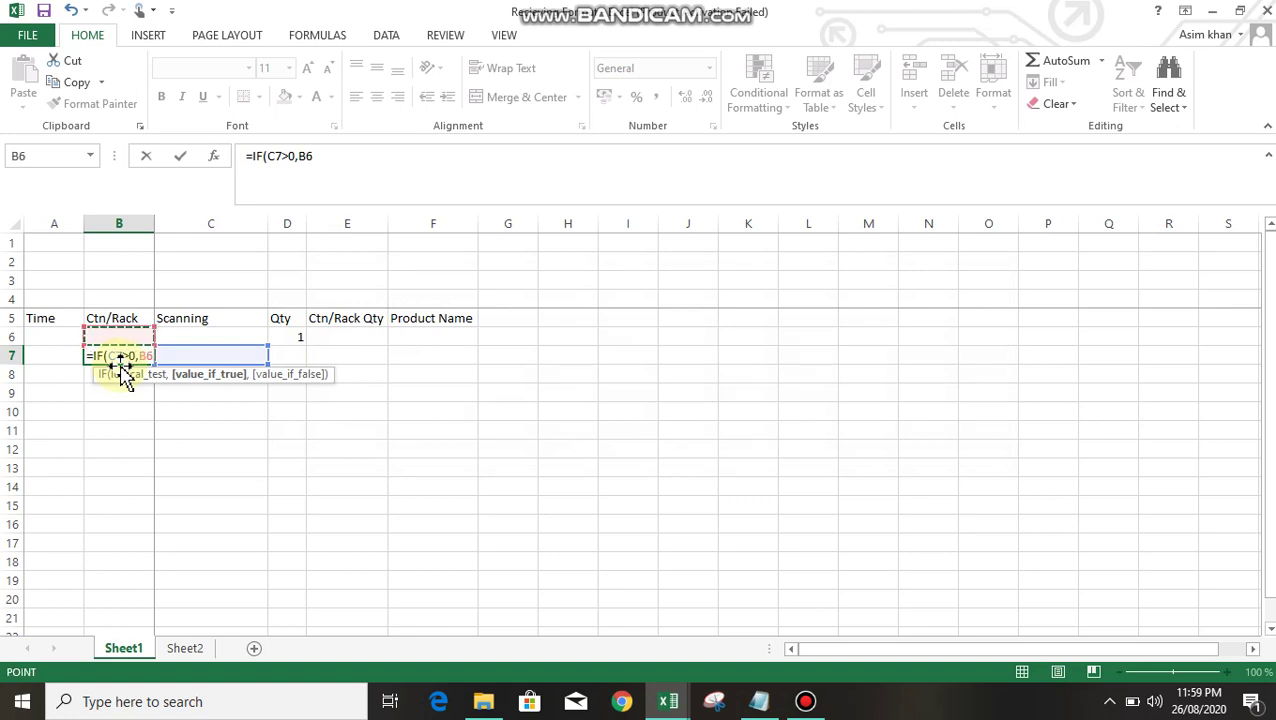
type(",0")
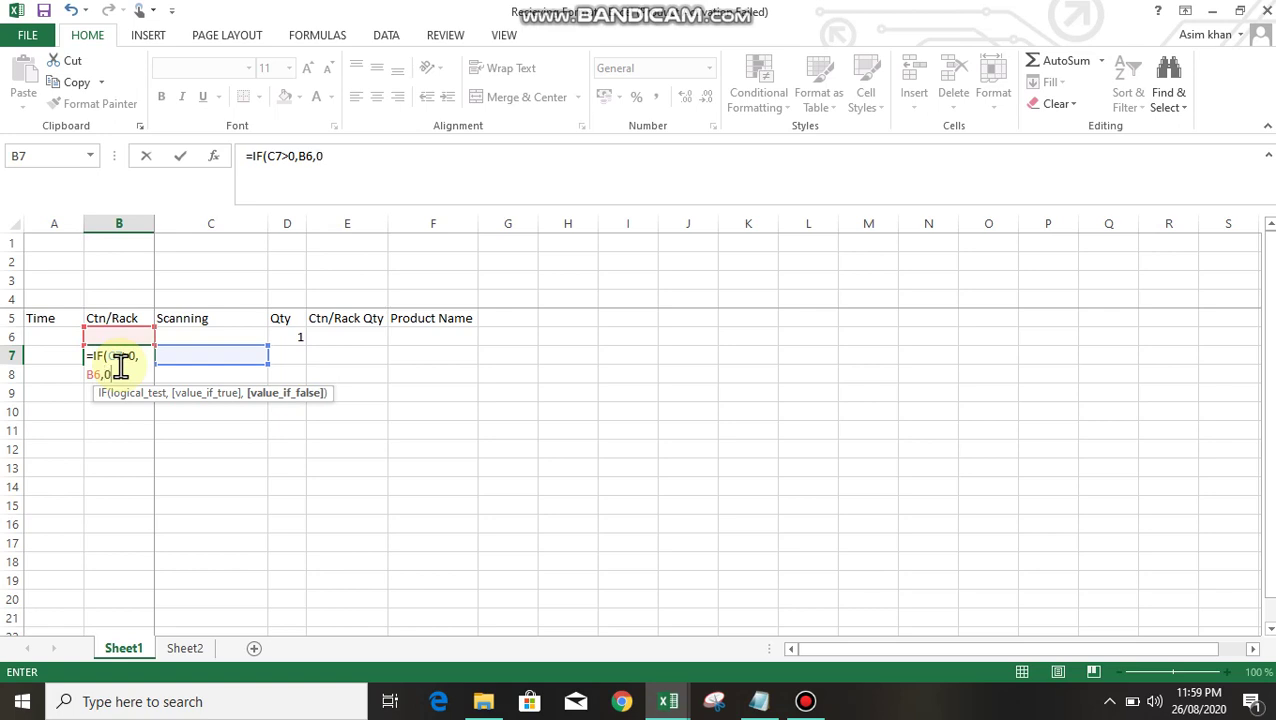
key("Return")
Try to fill the Ctn/Rack formula from B7 down column B
left_click(120, 362)
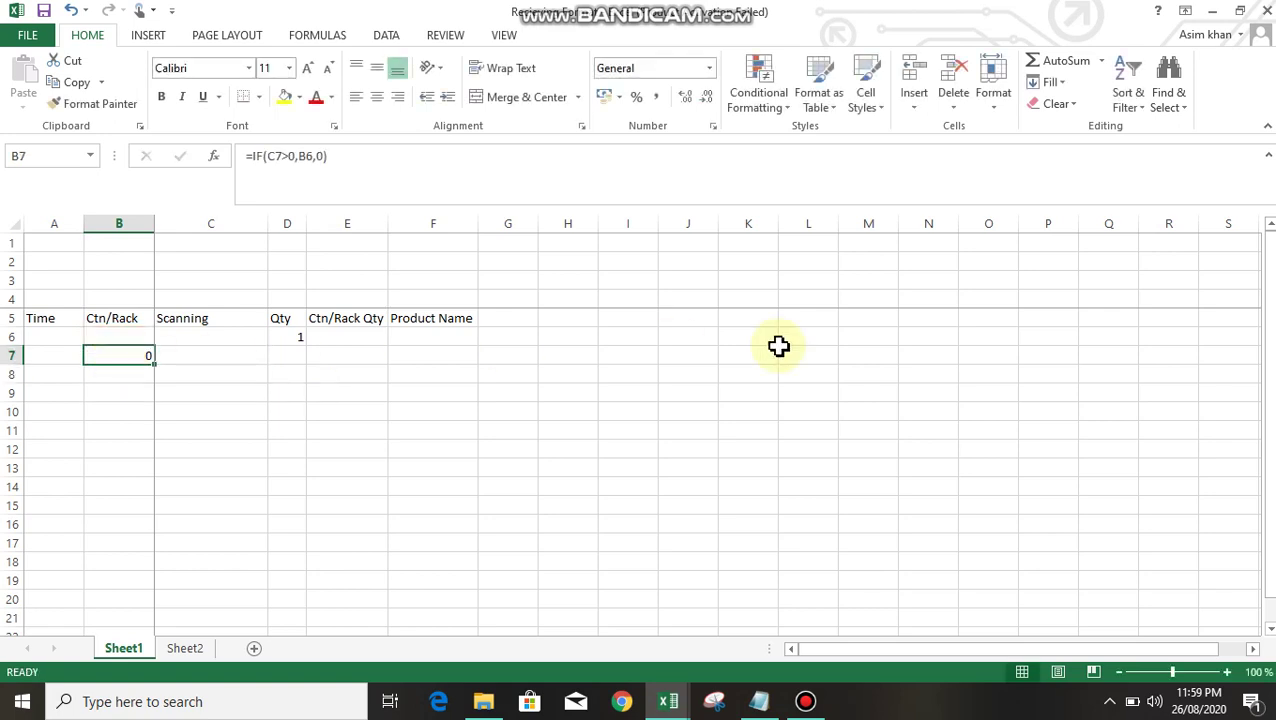
left_click_drag(154, 362, 152, 624)
left_click(119, 318)
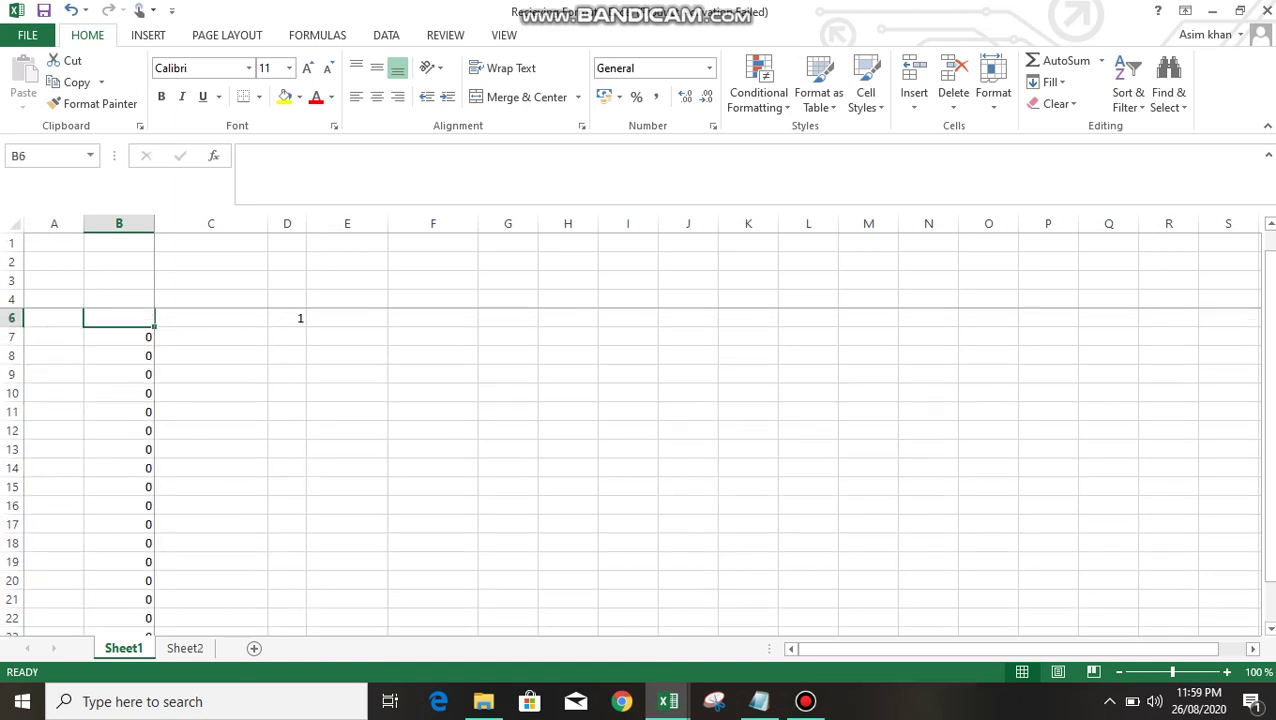
left_click(119, 337)
key("ctrl+z")
Enter =IF(C7>0,E6+1,0) in cell E7 under the Ctn/Rack Qty header
left_click(119, 318)
left_click(210, 299)
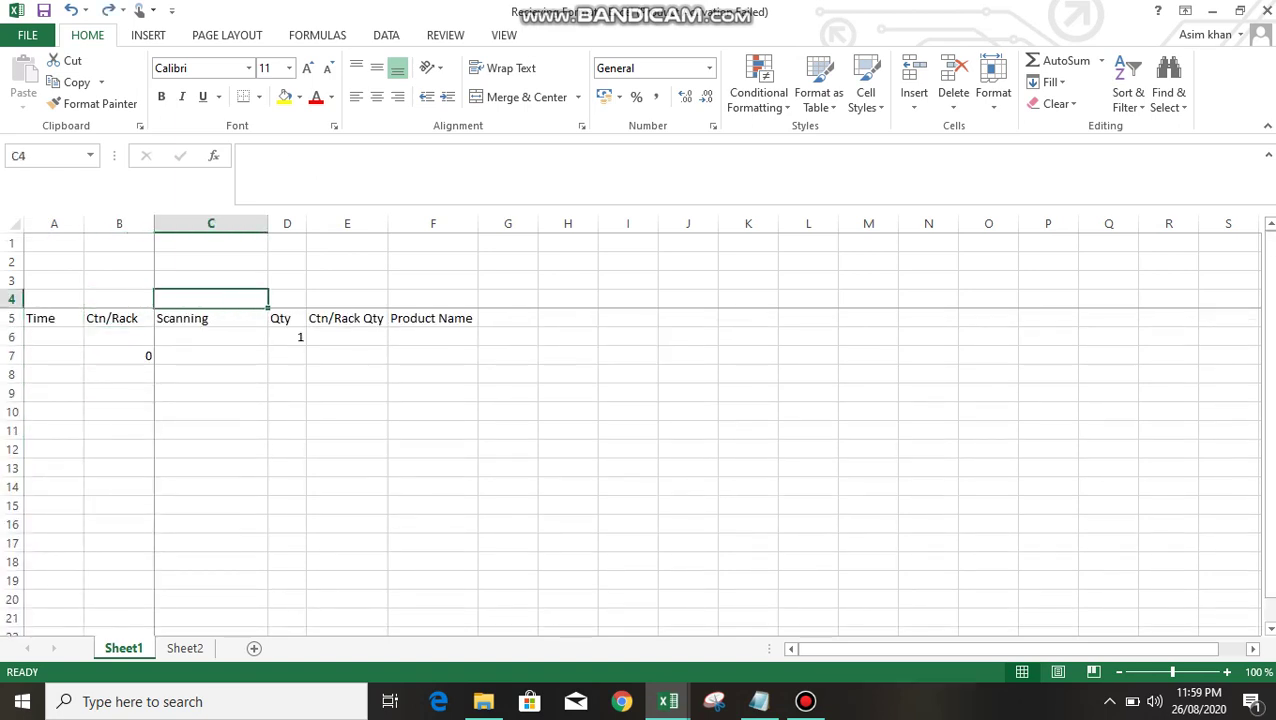
left_click(287, 337)
left_click(287, 355)
left_click(347, 355)
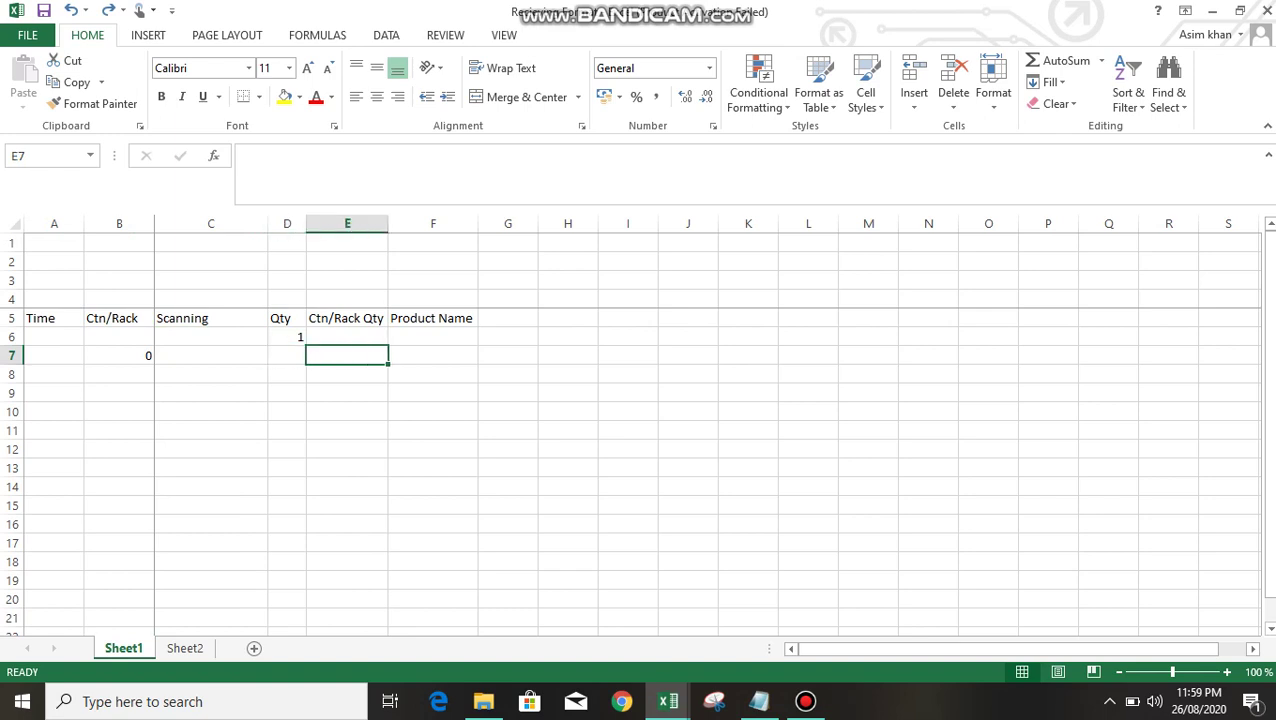
type("=")
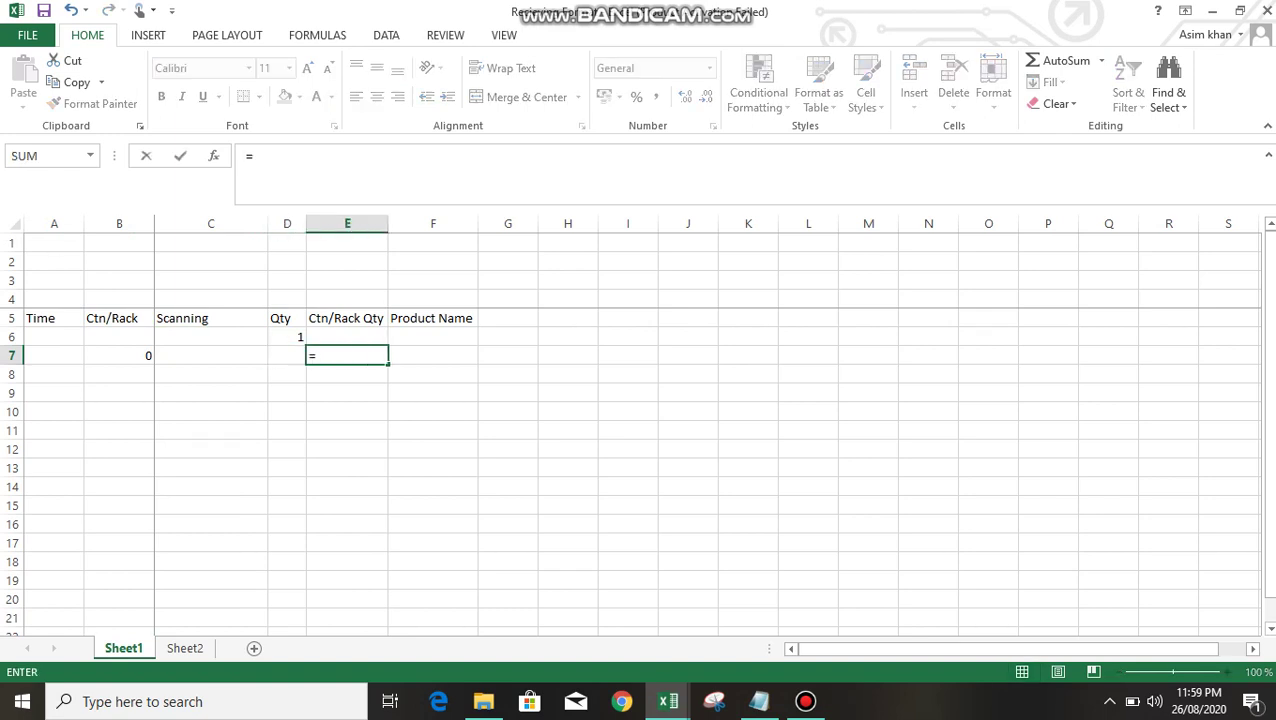
type("IF(")
left_click(287, 355)
left_click(210, 355)
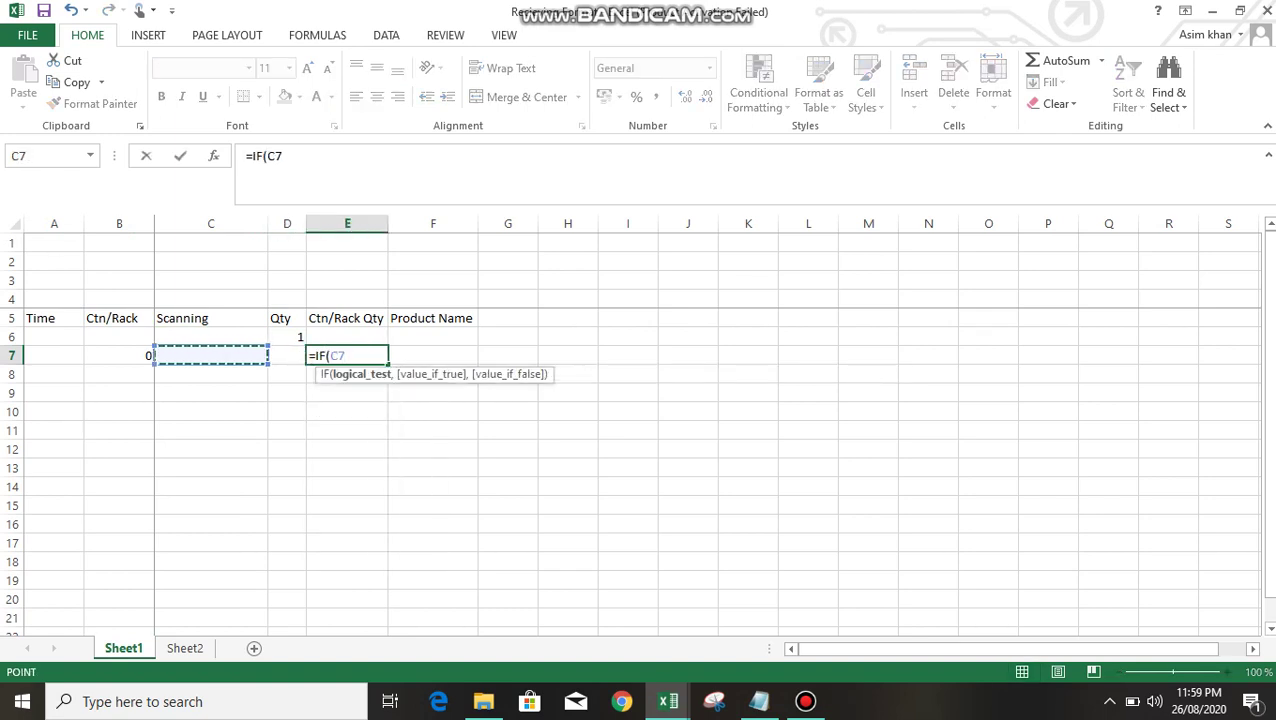
type(">0,")
key("Up")
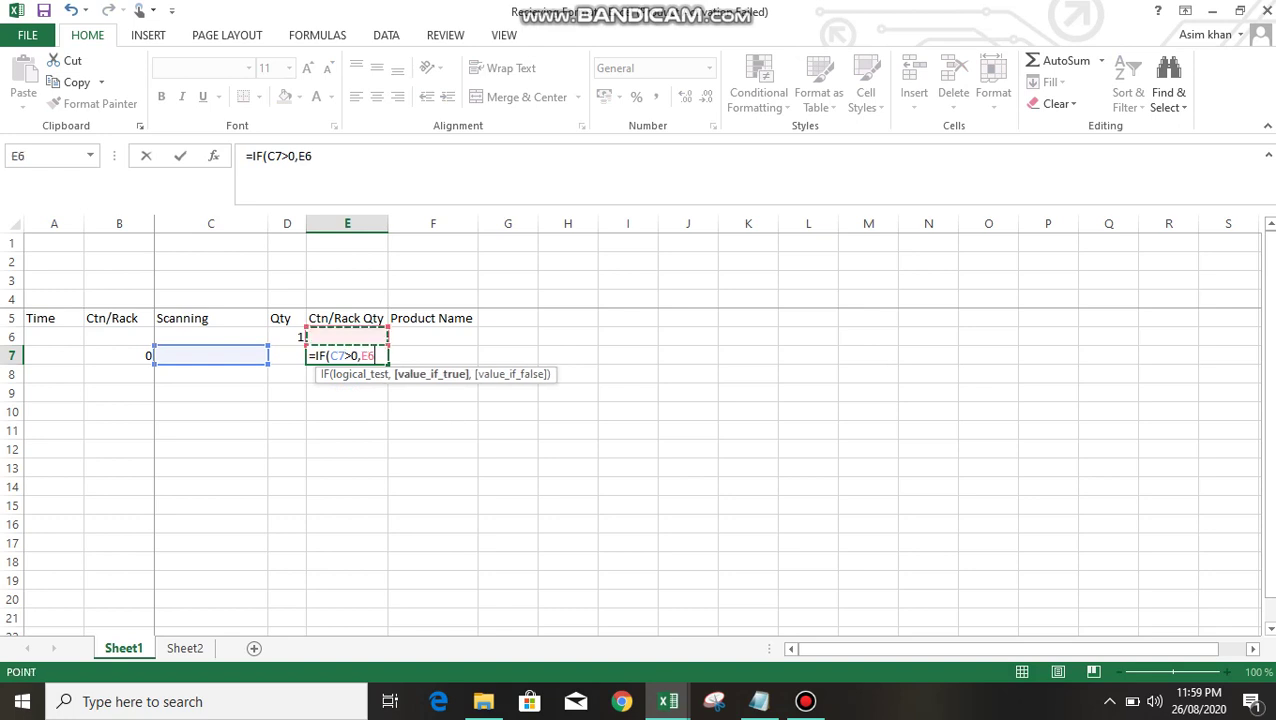
type("+")
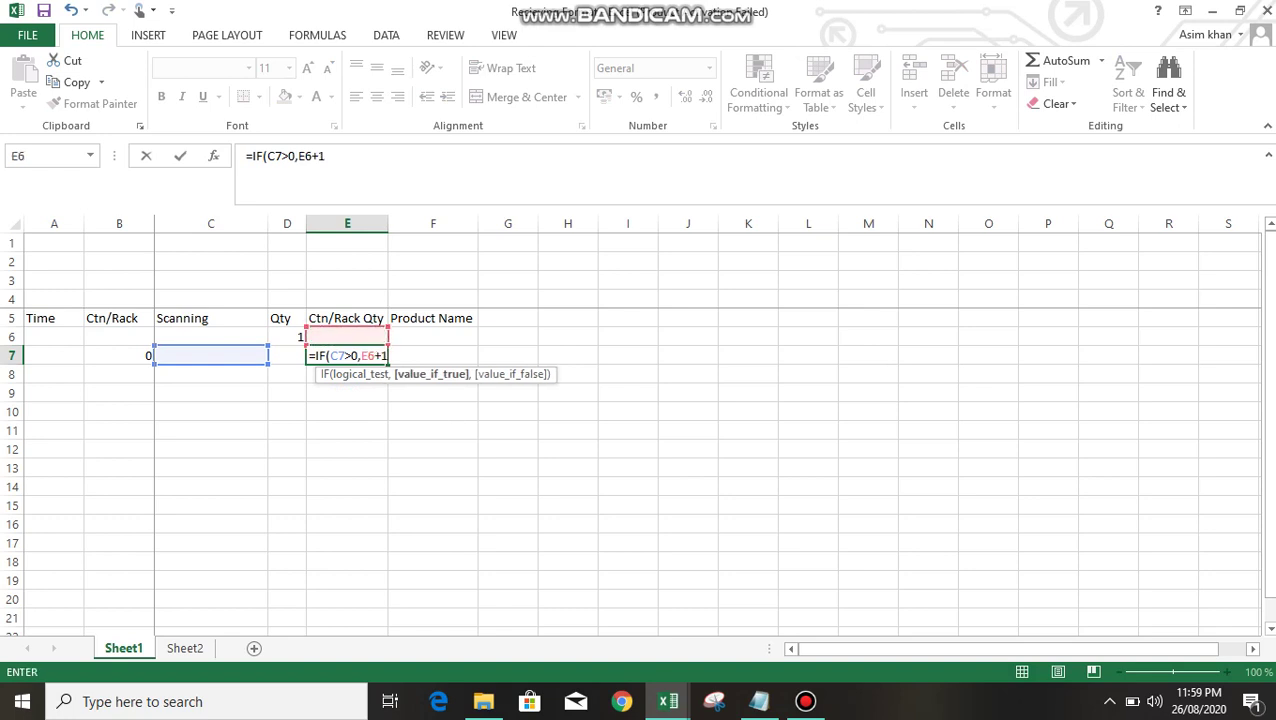
type("1,0")
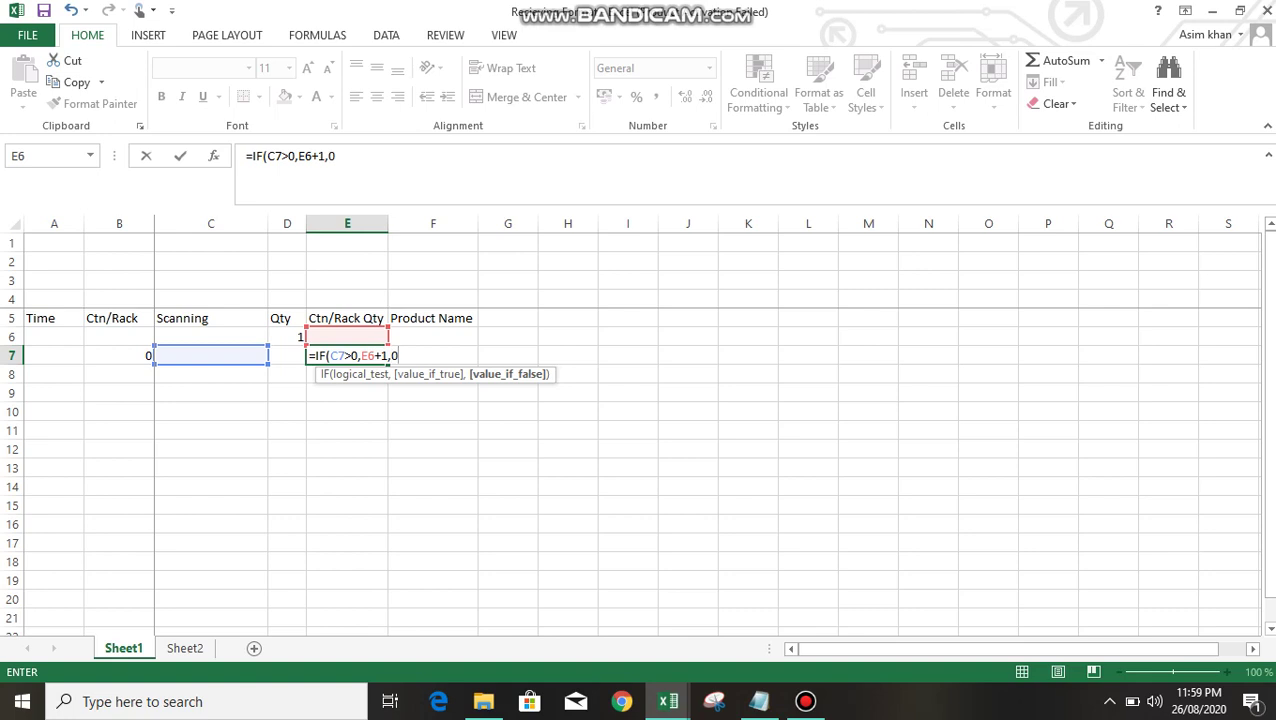
key("Return")
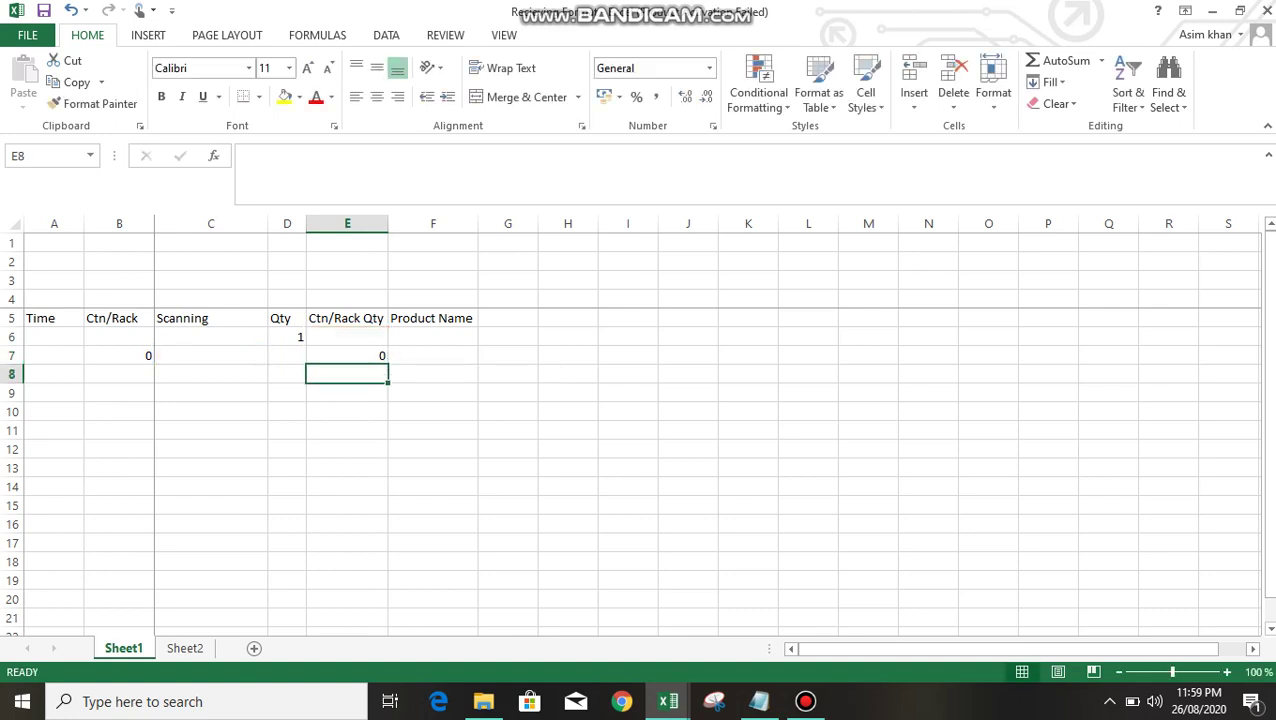
Enter =VLOOKUP(C6,Sheet2!A:B,2,0) in cell F6 to look up the Product Name from Sheet2
key("Right")
key("Up")
key("Up")
type("=VLOOKUP(")
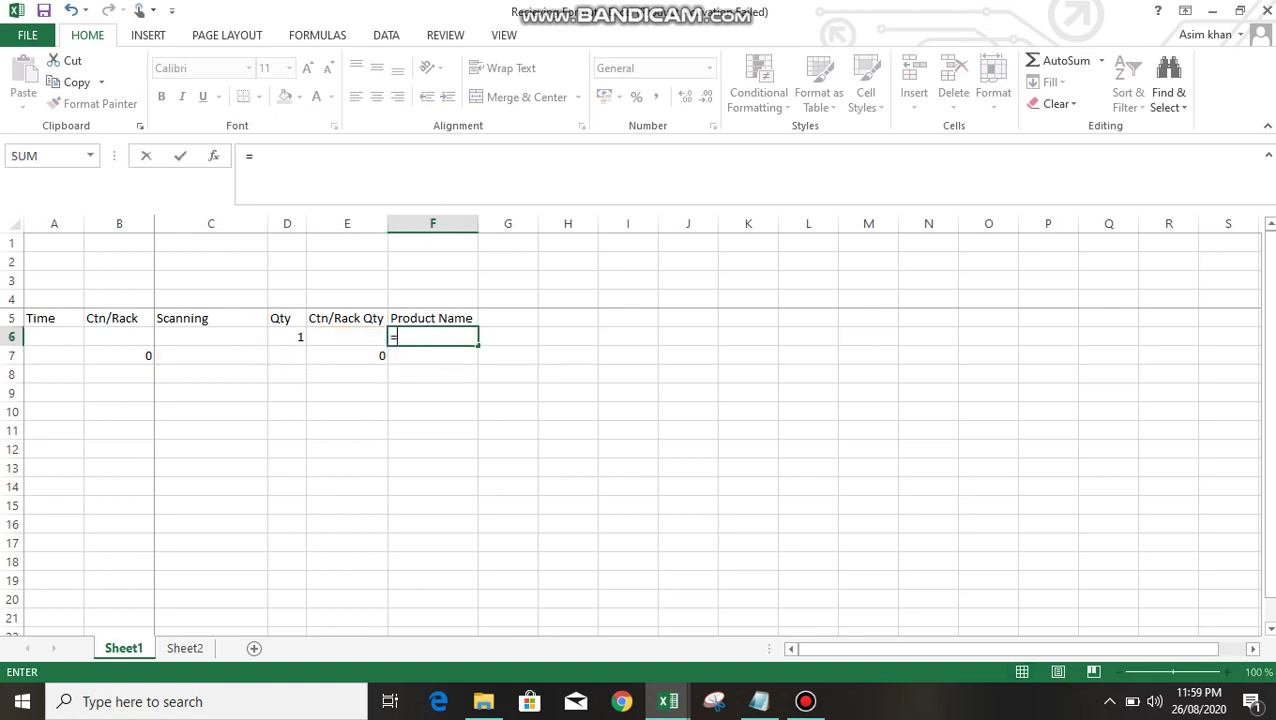
key("Left")
key("Left")
key("Left")
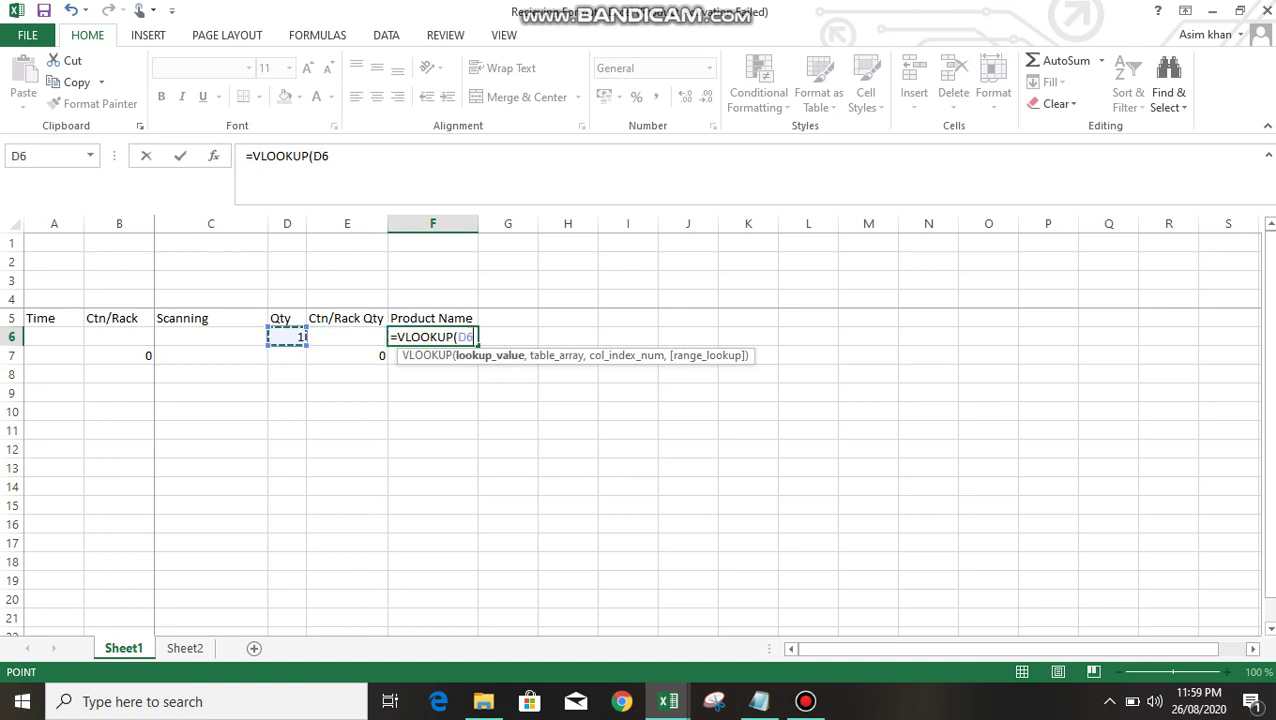
type(",")
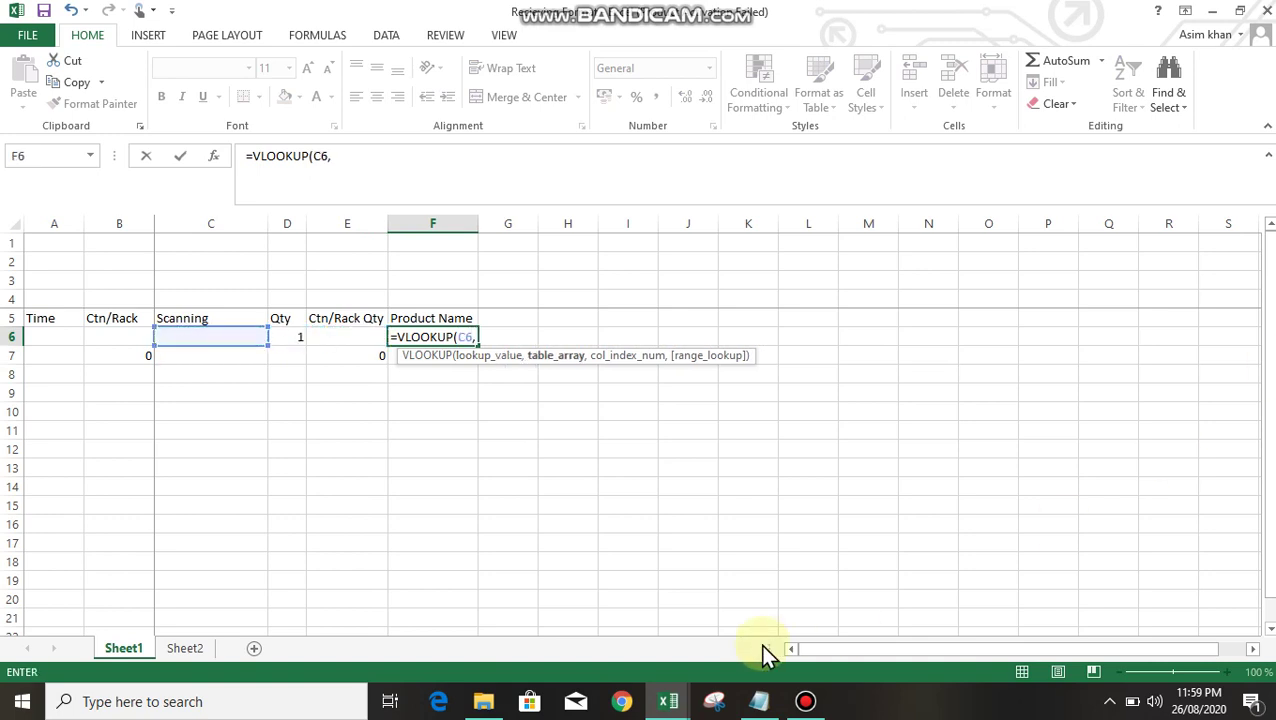
left_click(195, 647)
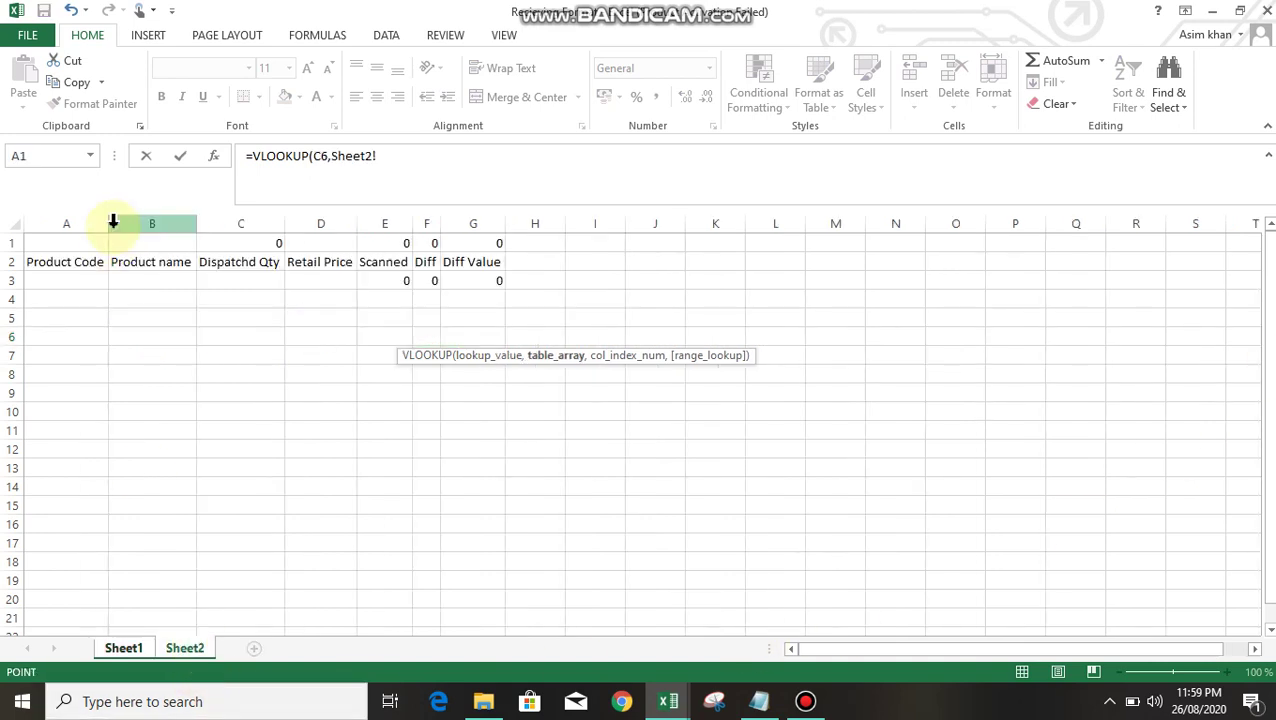
left_click_drag(80, 221, 150, 234)
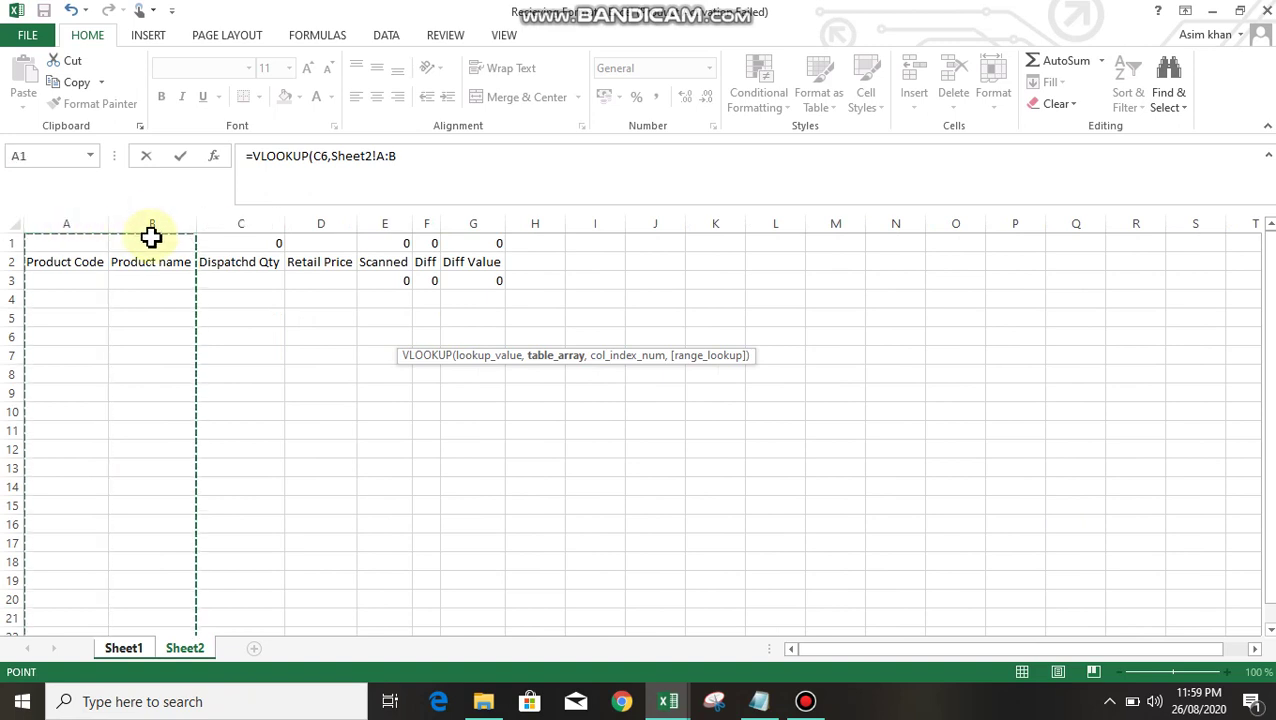
type(",")
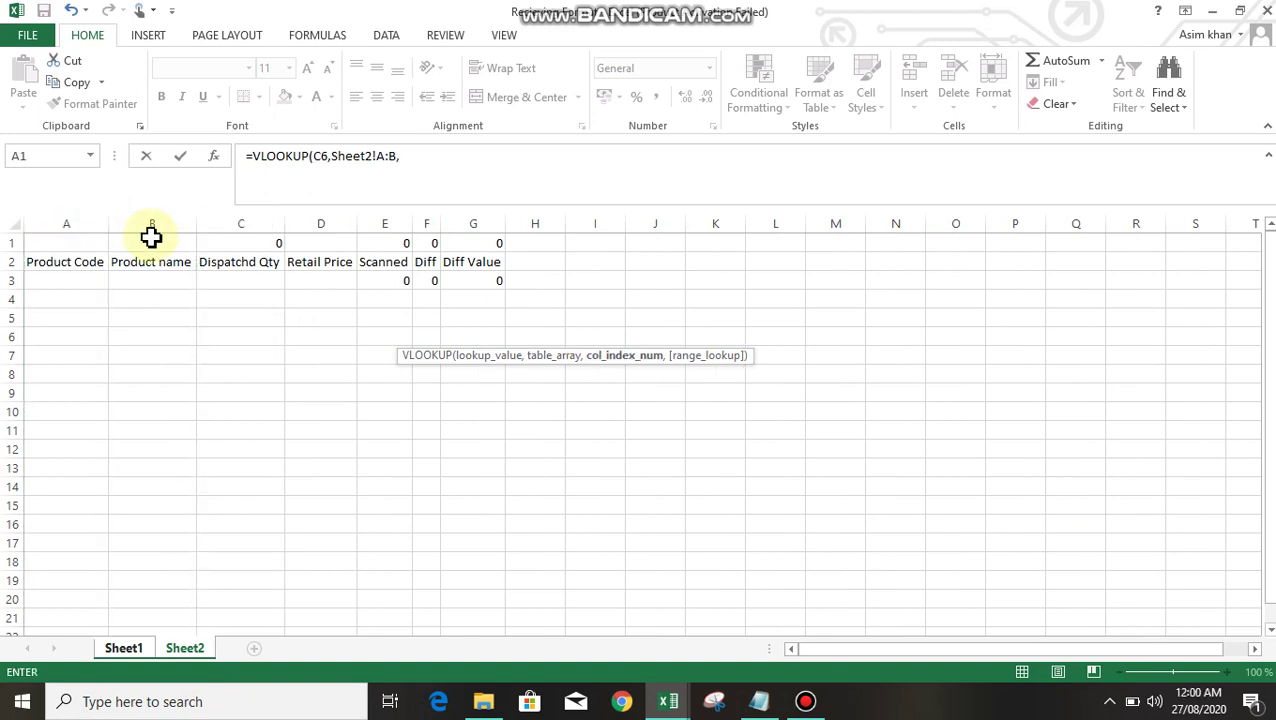
type("2,0")
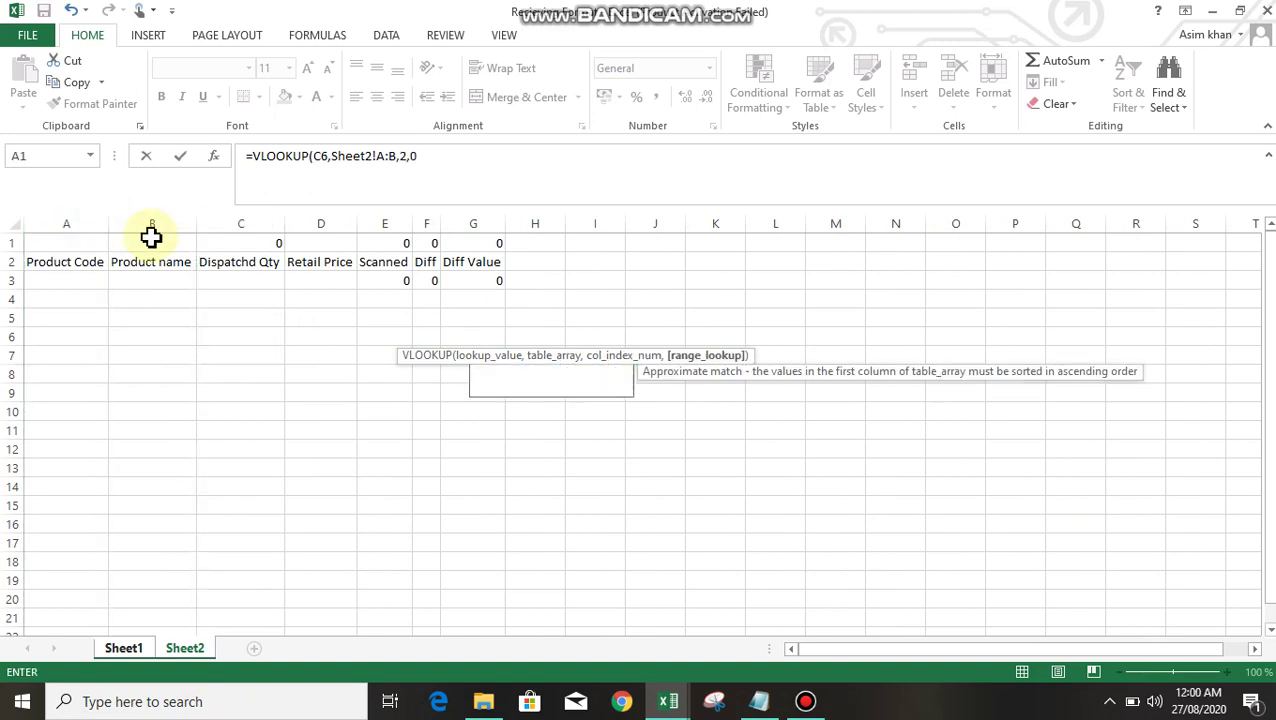
key("Return")
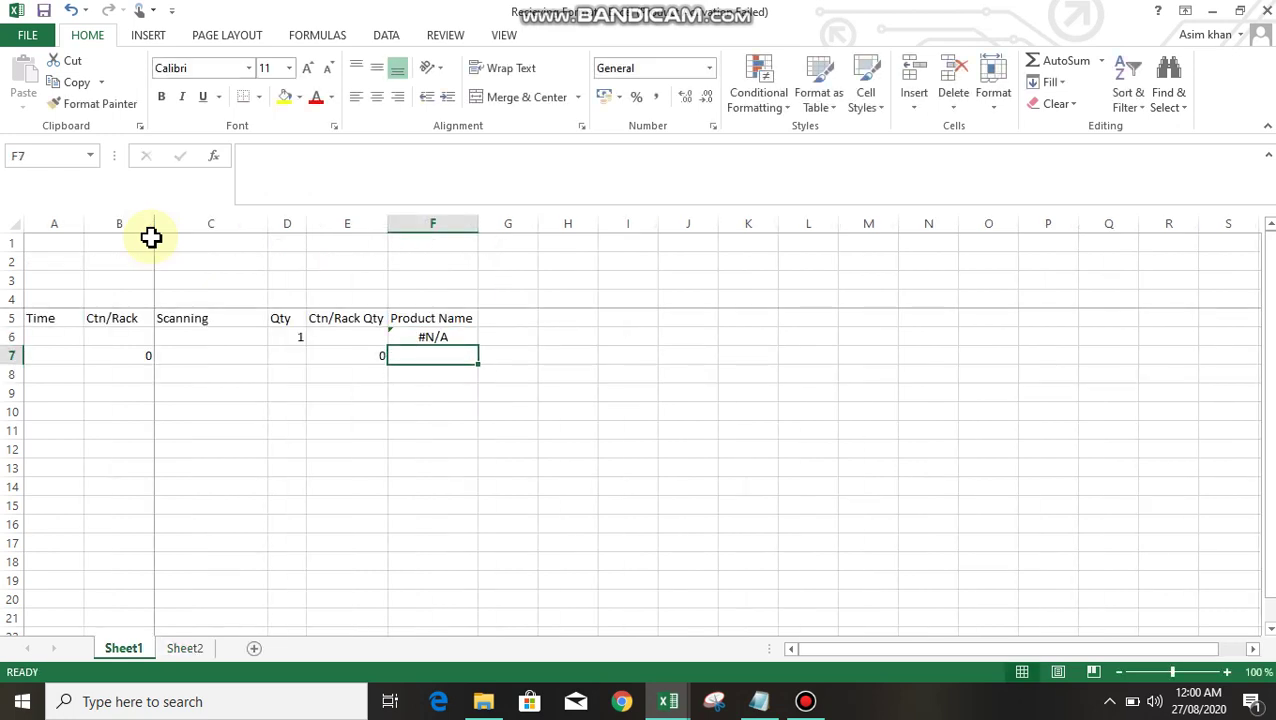
Copy the Product Name lookup formula from F6 into F7
key("ctrl+d")
key("Return")
key("Left")
key("Up")
key("Left")
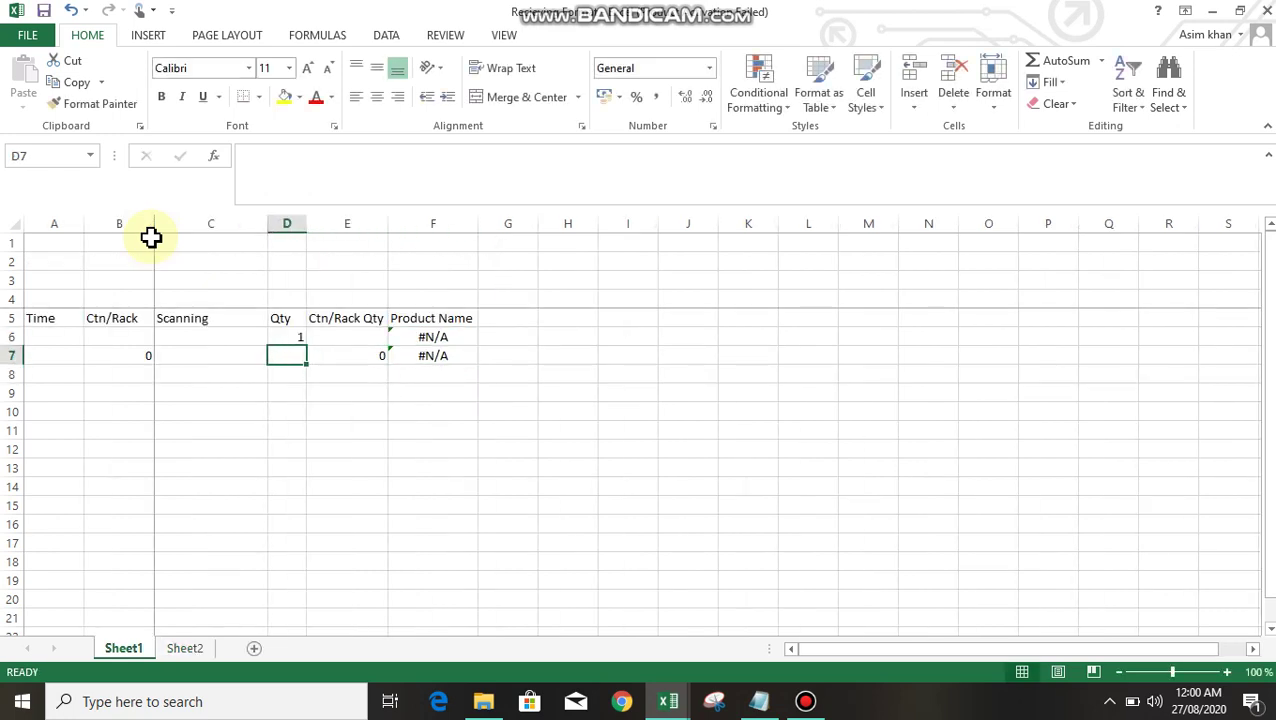
key("Down")
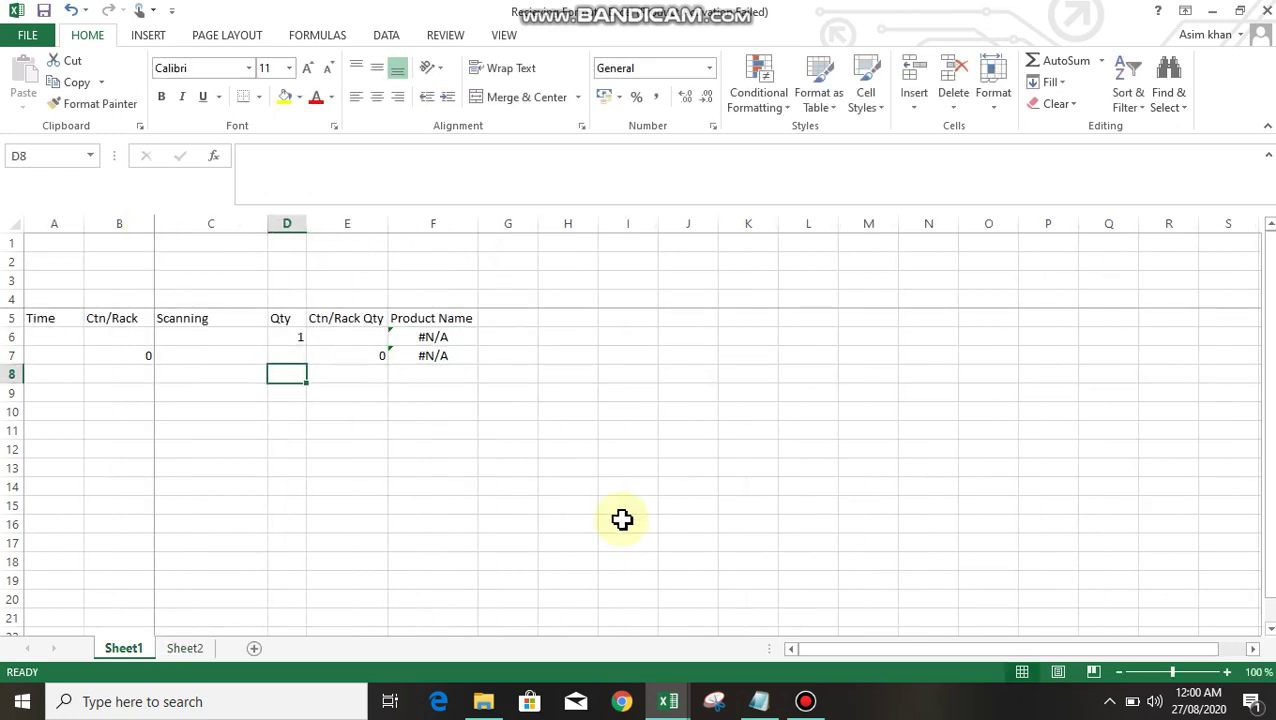
left_click(806, 702)
left_click(806, 702)
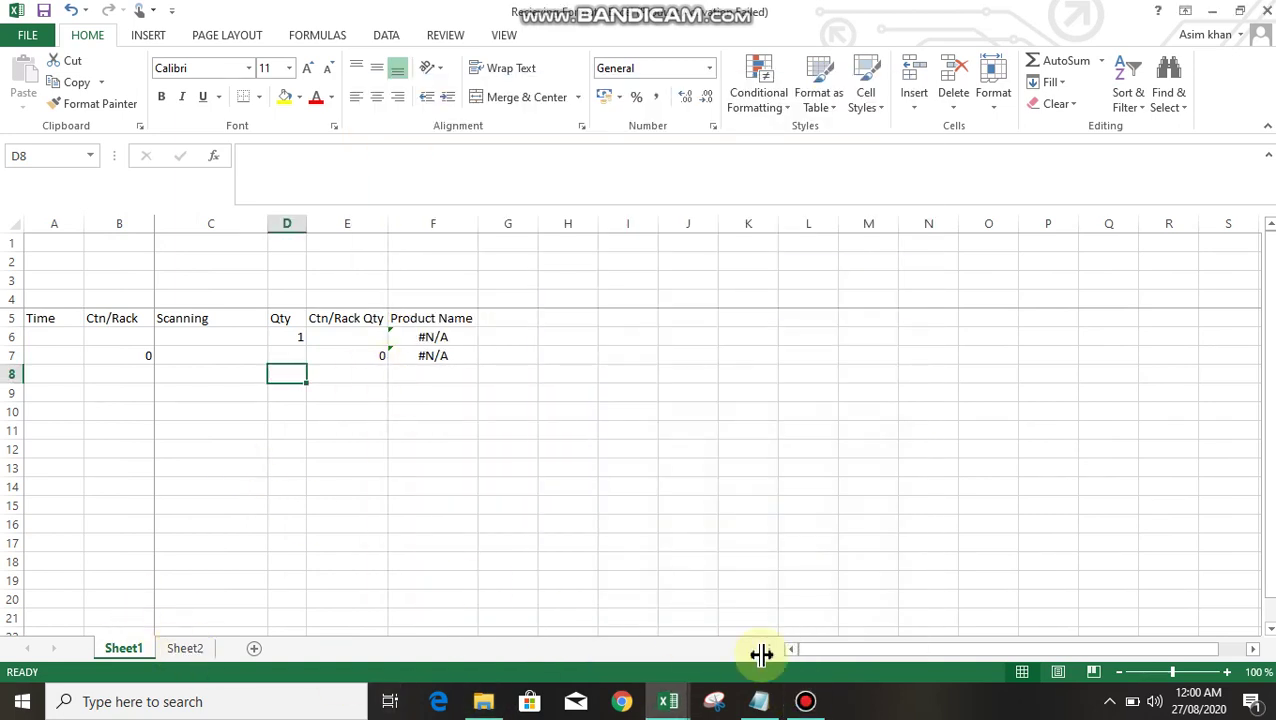
Switch to the STR 4 Practice workbook and total the Dispatched Qty column with =SUM(C5:C19) in cell C20
left_click(668, 704)
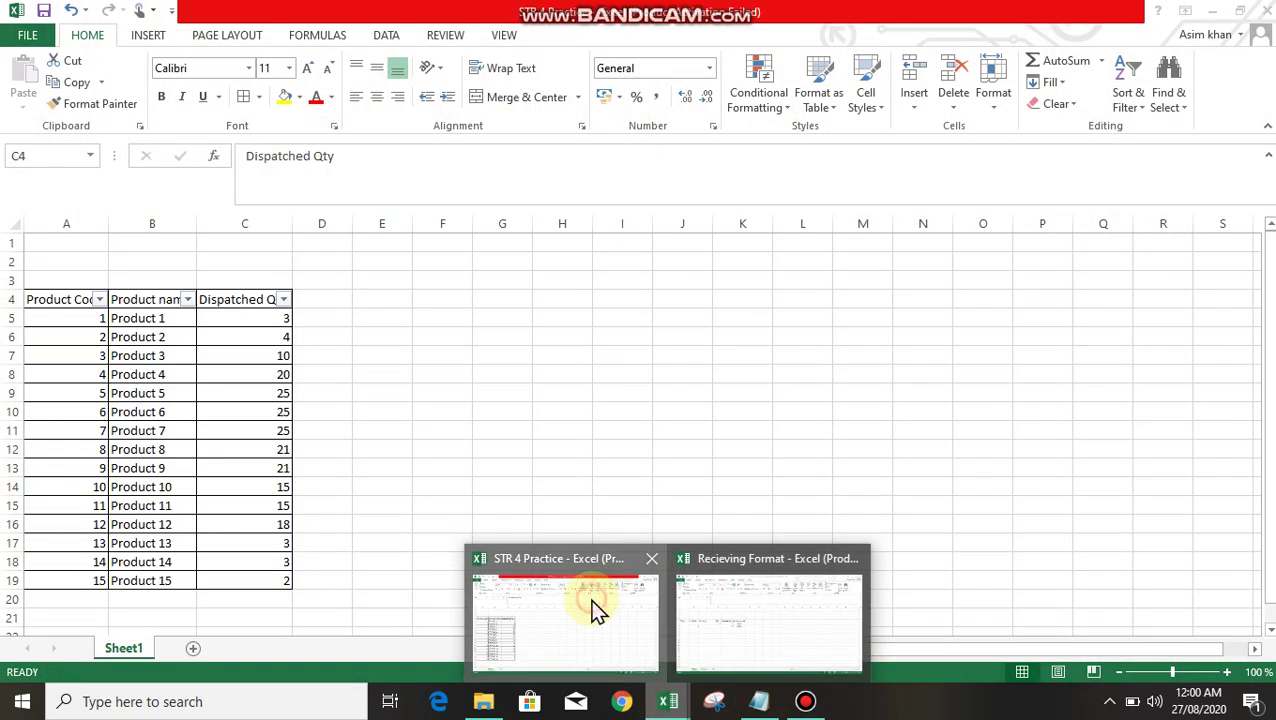
left_click(593, 610)
left_click(227, 603)
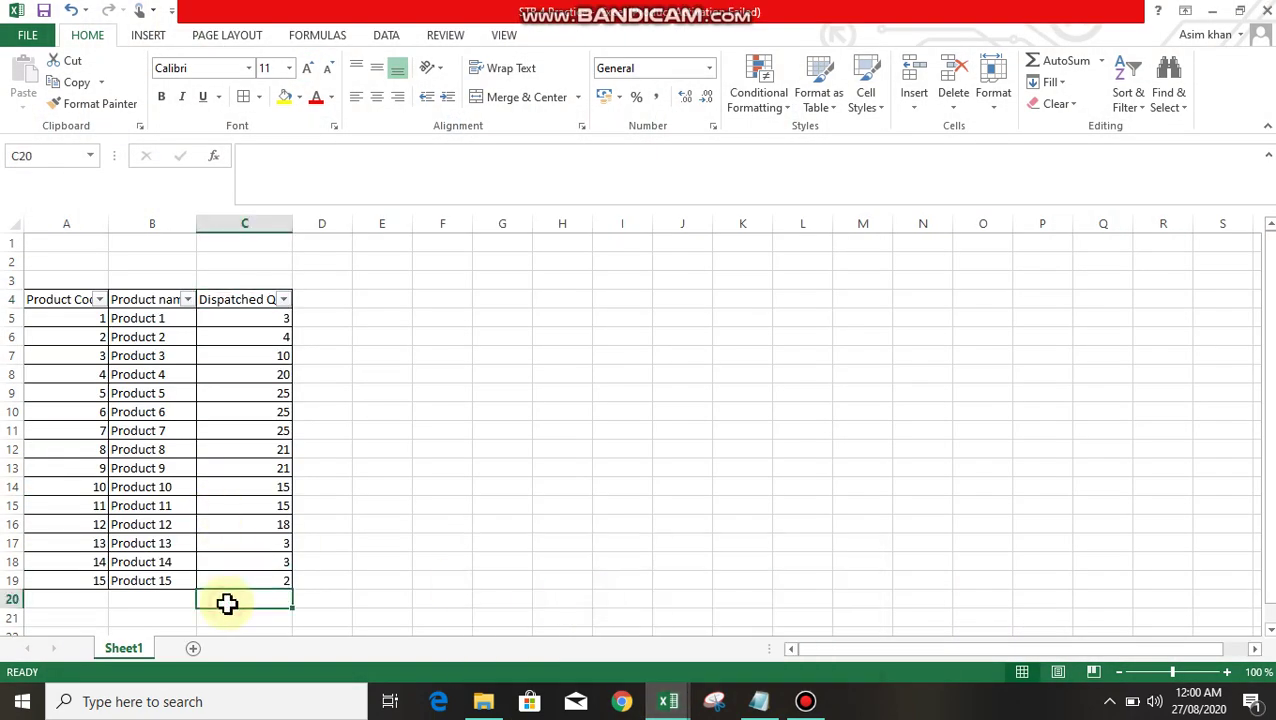
key("alt+equal")
key("Return")
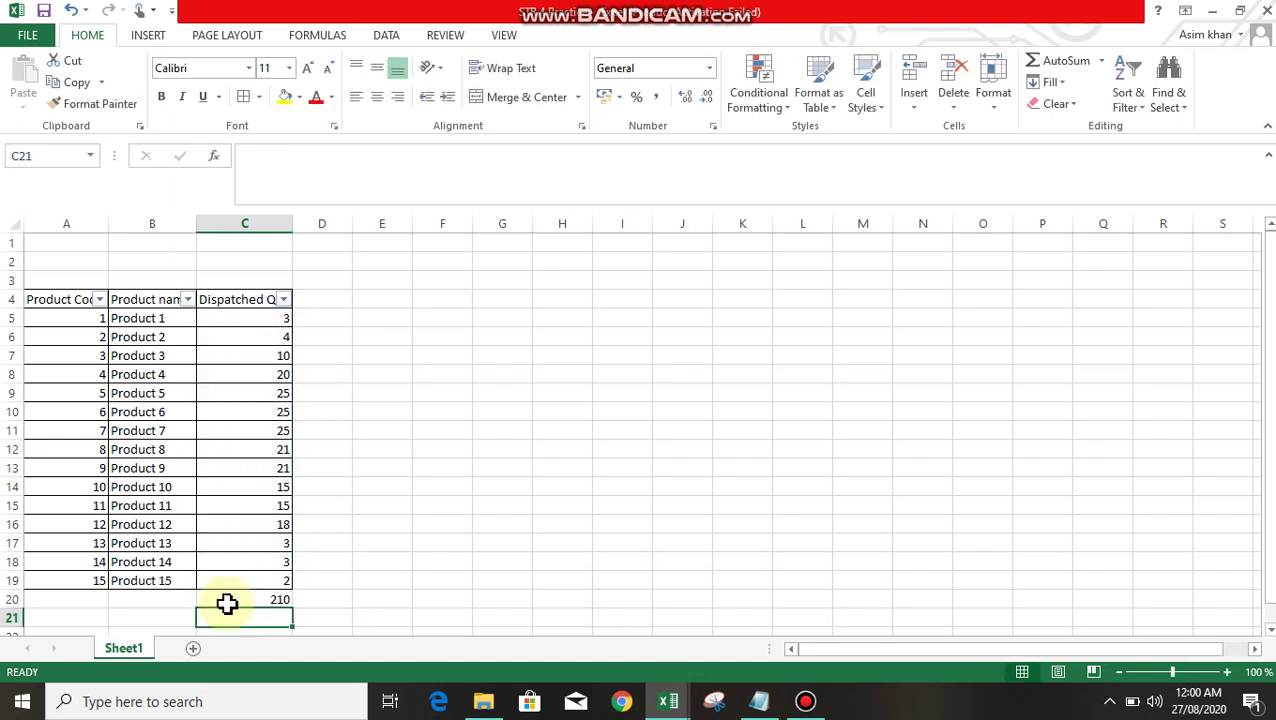
left_click(227, 603)
Switch to the receiving format workbook and go to cell F230 on Sheet1
left_click(678, 704)
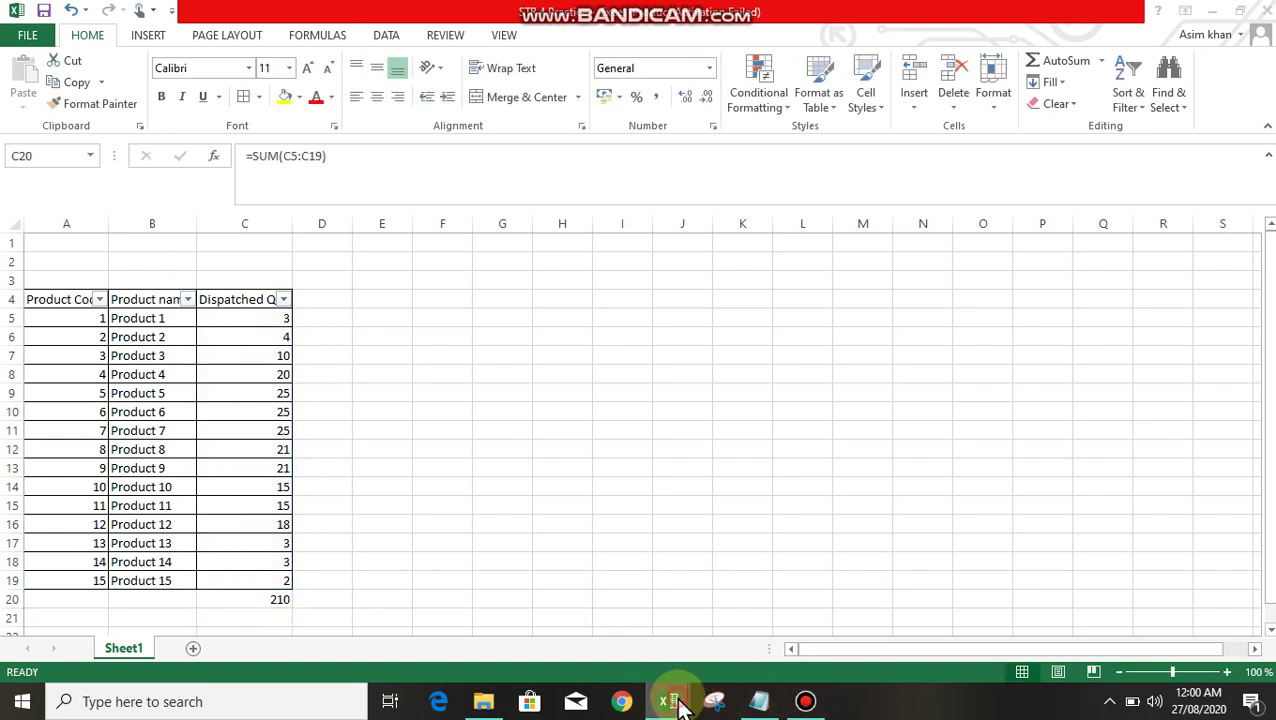
left_click(764, 628)
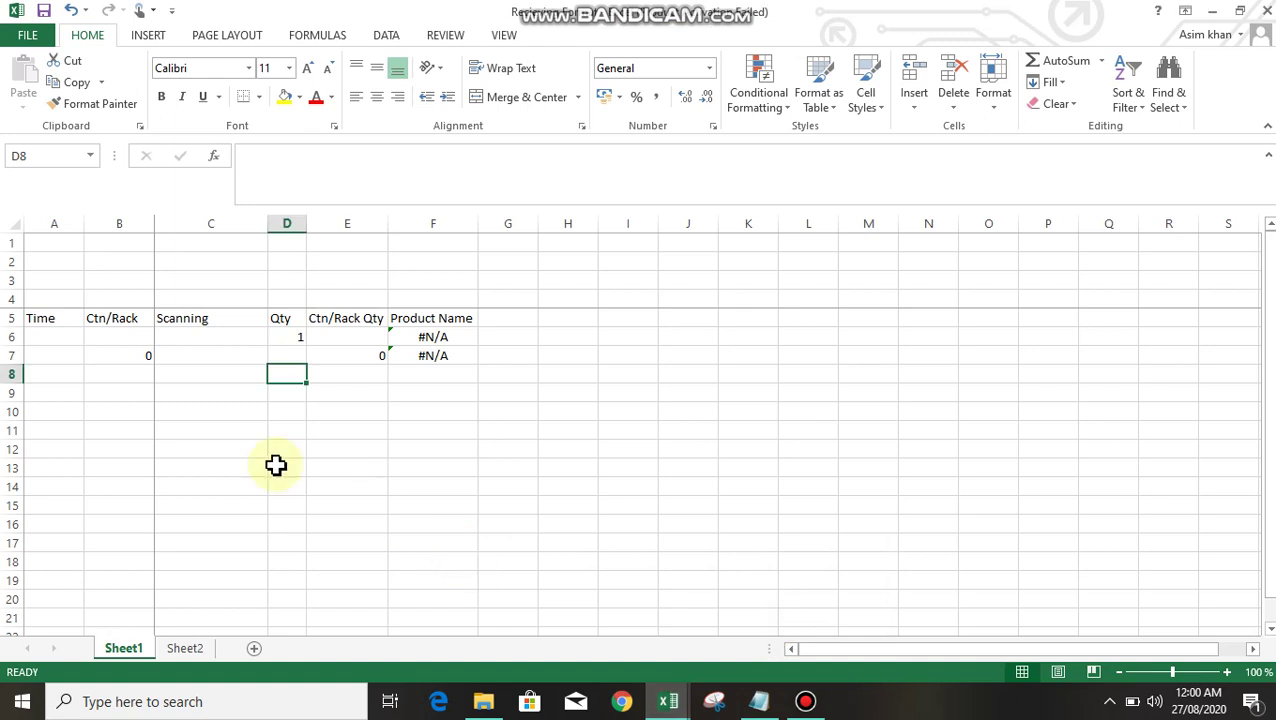
key("F5")
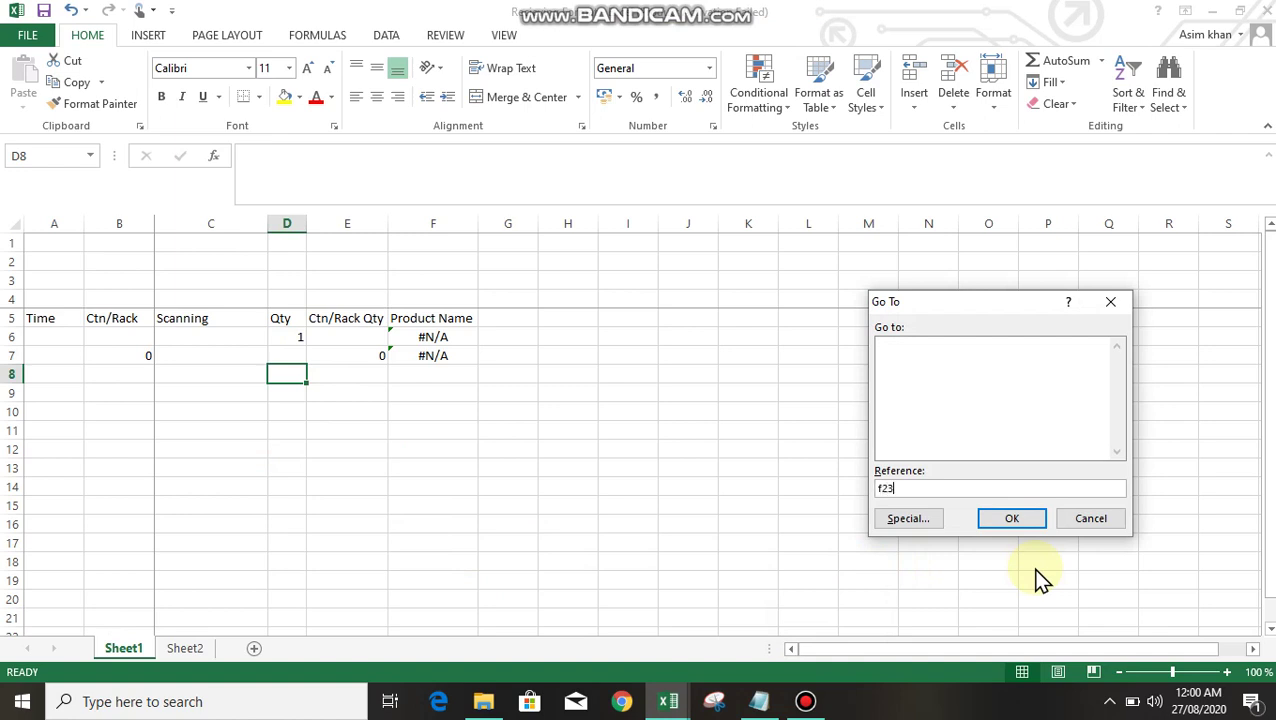
key("Return")
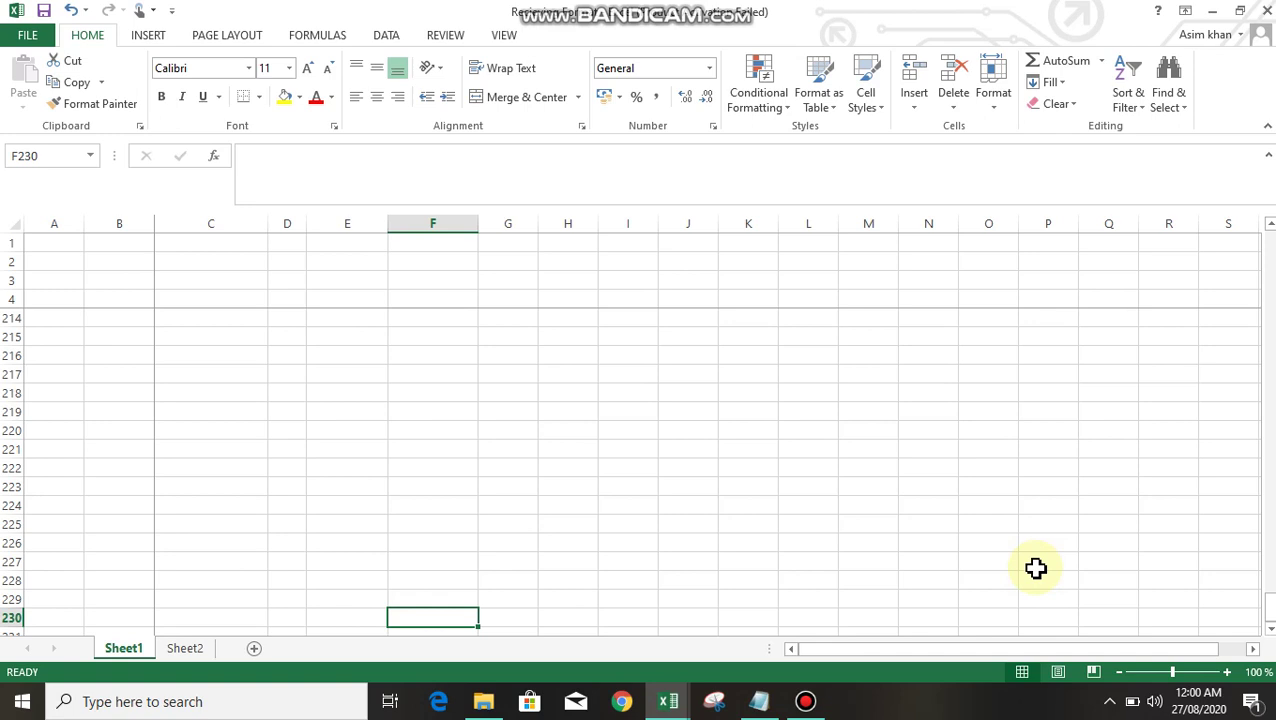
key("ctrl+Up")
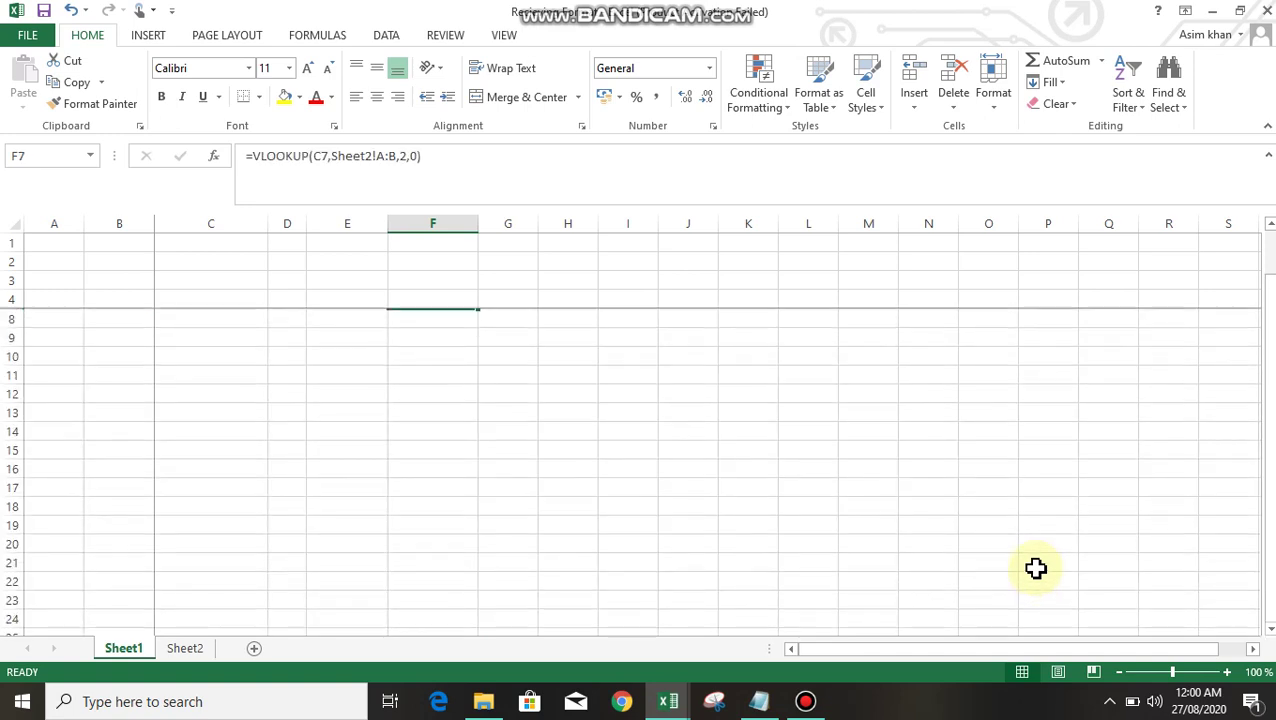
Unfreeze the panes and freeze them again at cell C6, keeping the row 5 headers and columns A and B fixed
key("Up")
key("Up")
key("Up")
key("Down")
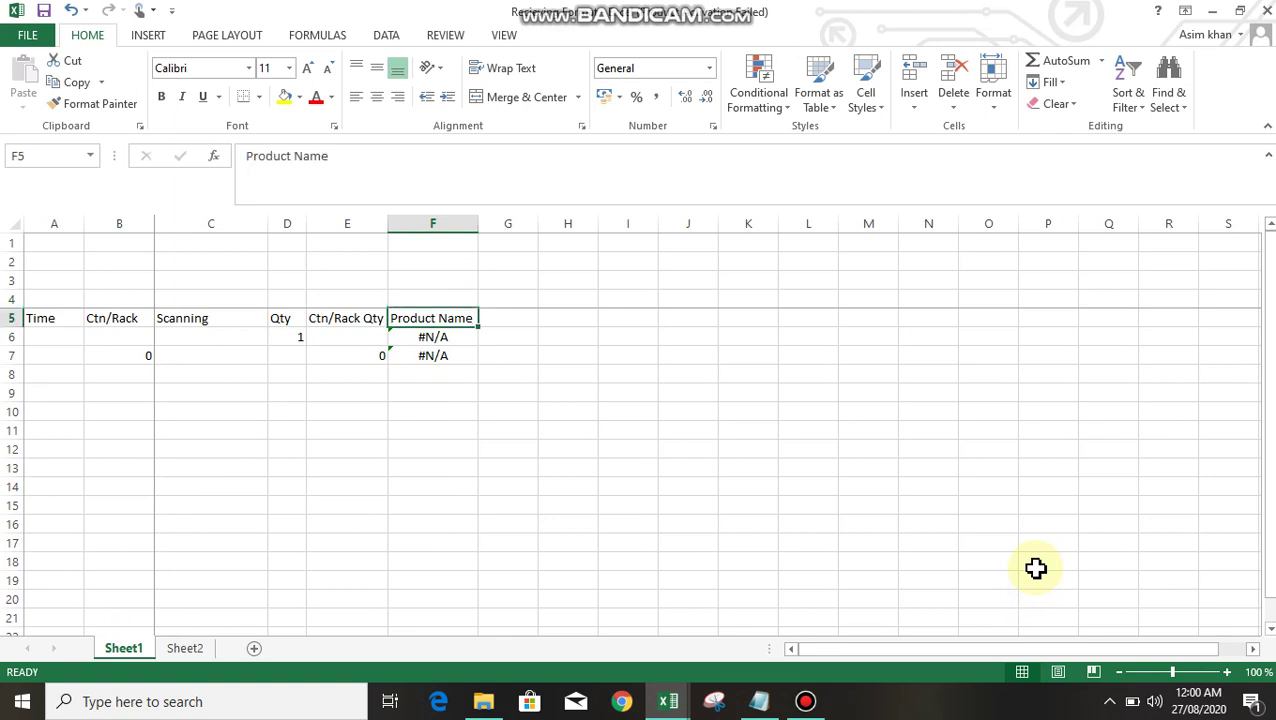
key("Left")
key("Left")
key("Left")
key("Left")
key("Left")
key("Right")
key("Right")
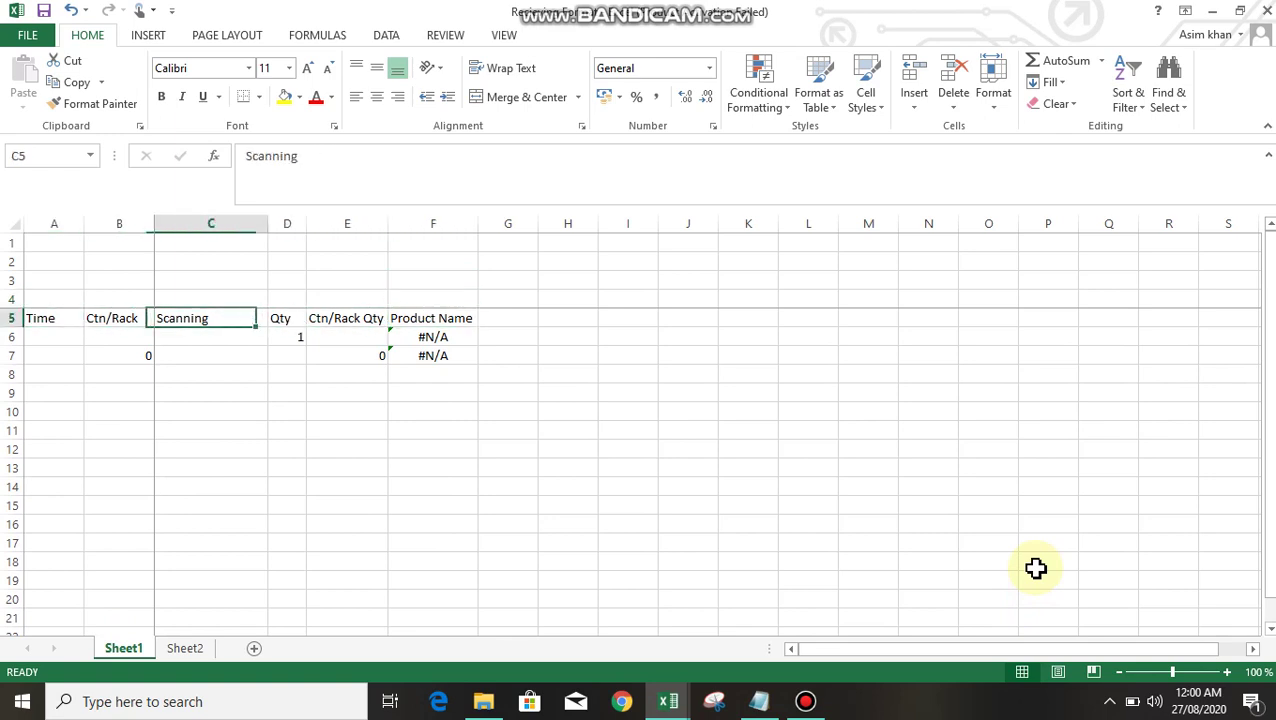
key("Down")
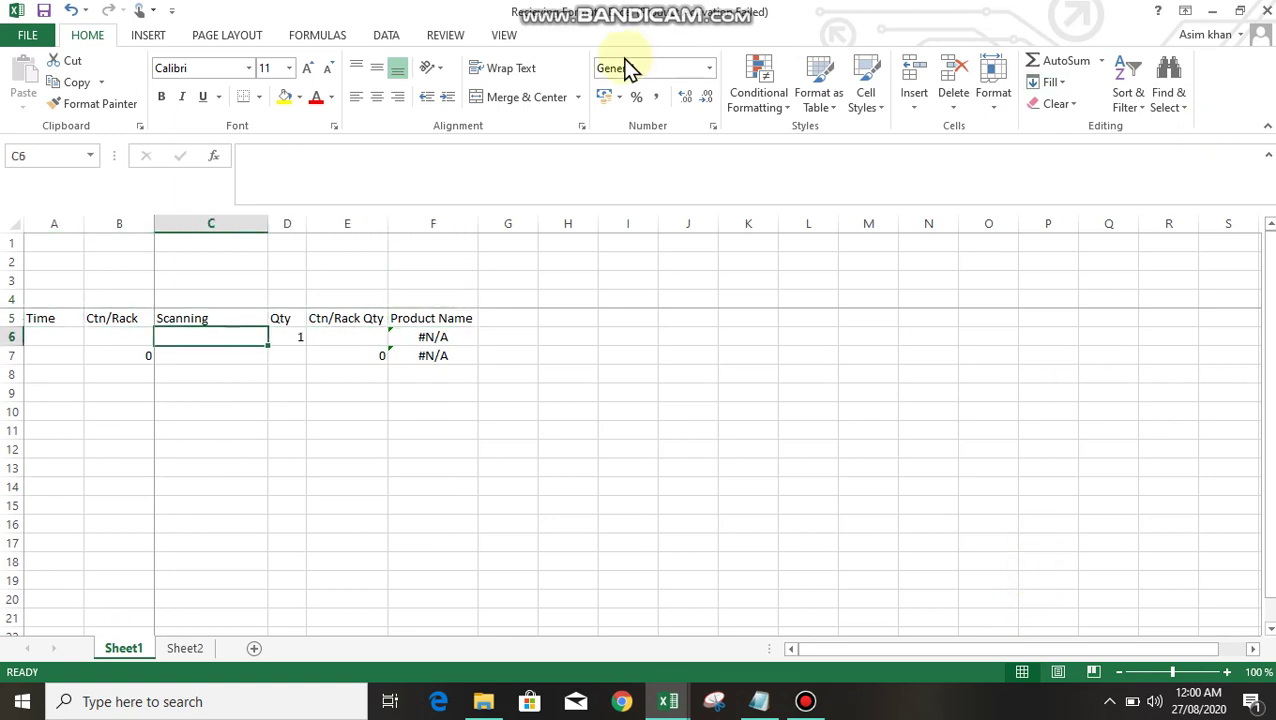
left_click(504, 37)
left_click(618, 104)
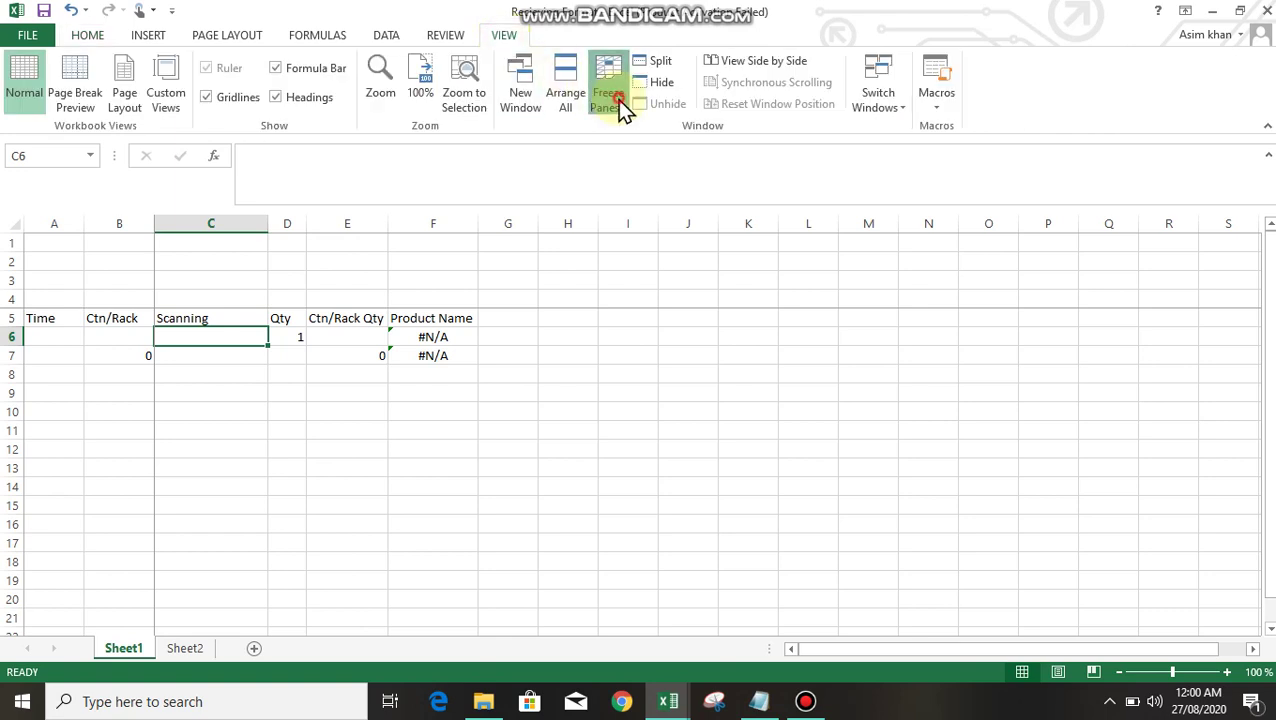
left_click(618, 143)
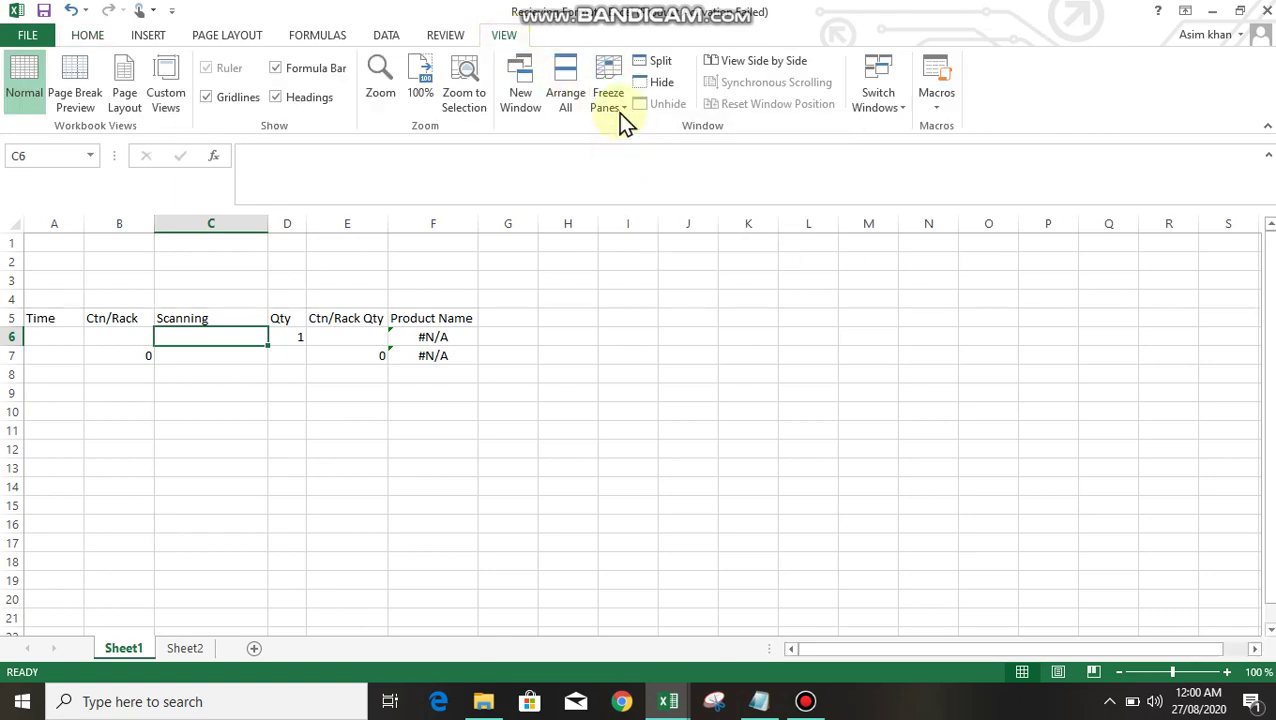
left_click(618, 98)
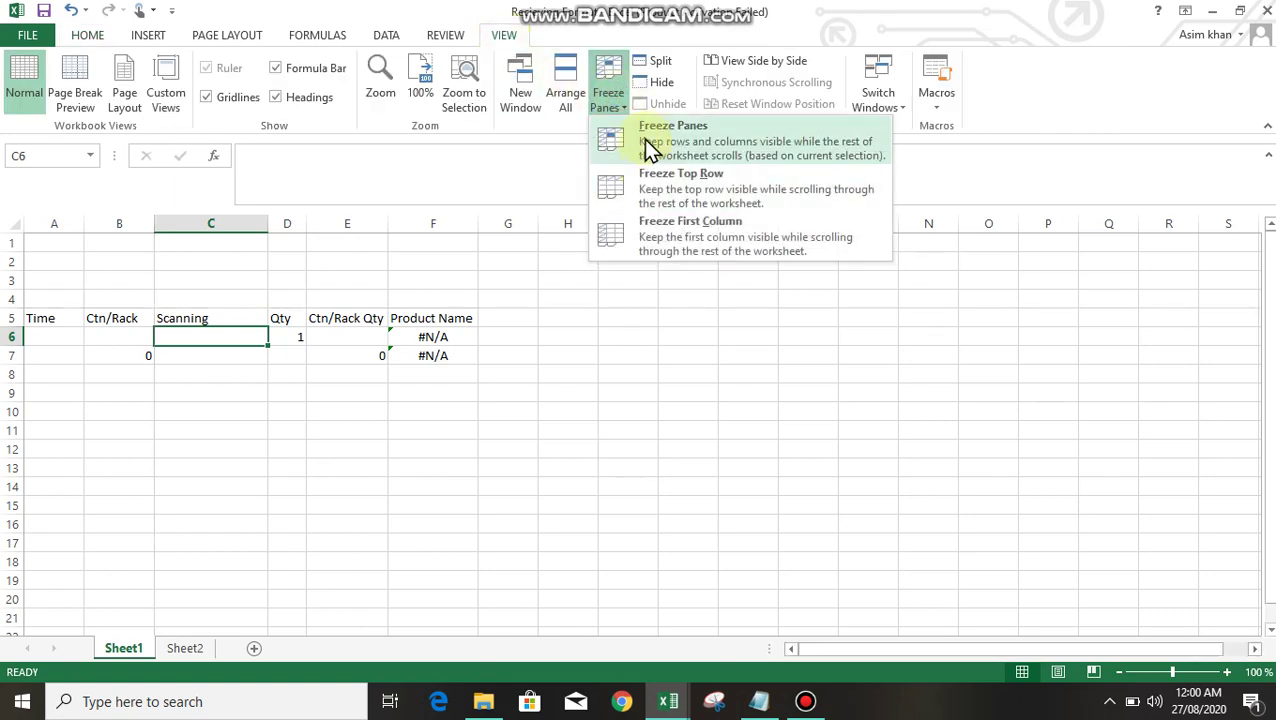
left_click(645, 140)
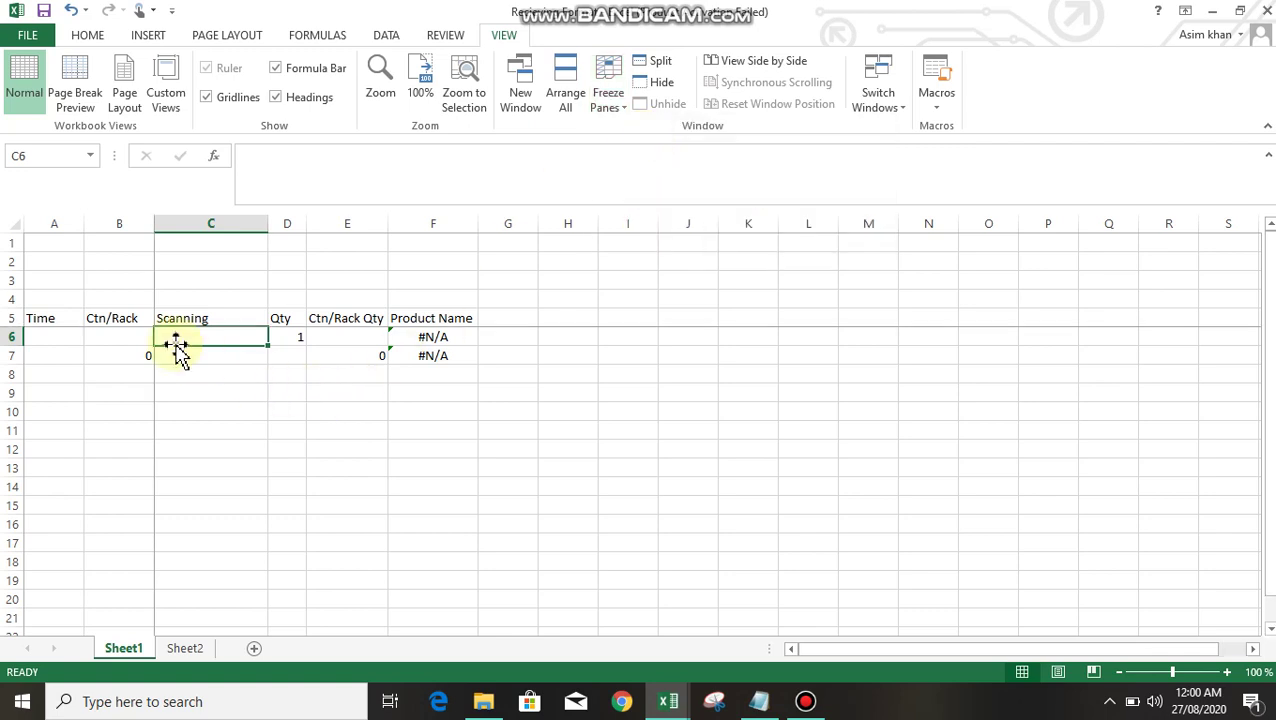
Fill the row 7 formulas in columns B through F down to row 230
key("Down")
key("Down")
key("F5")
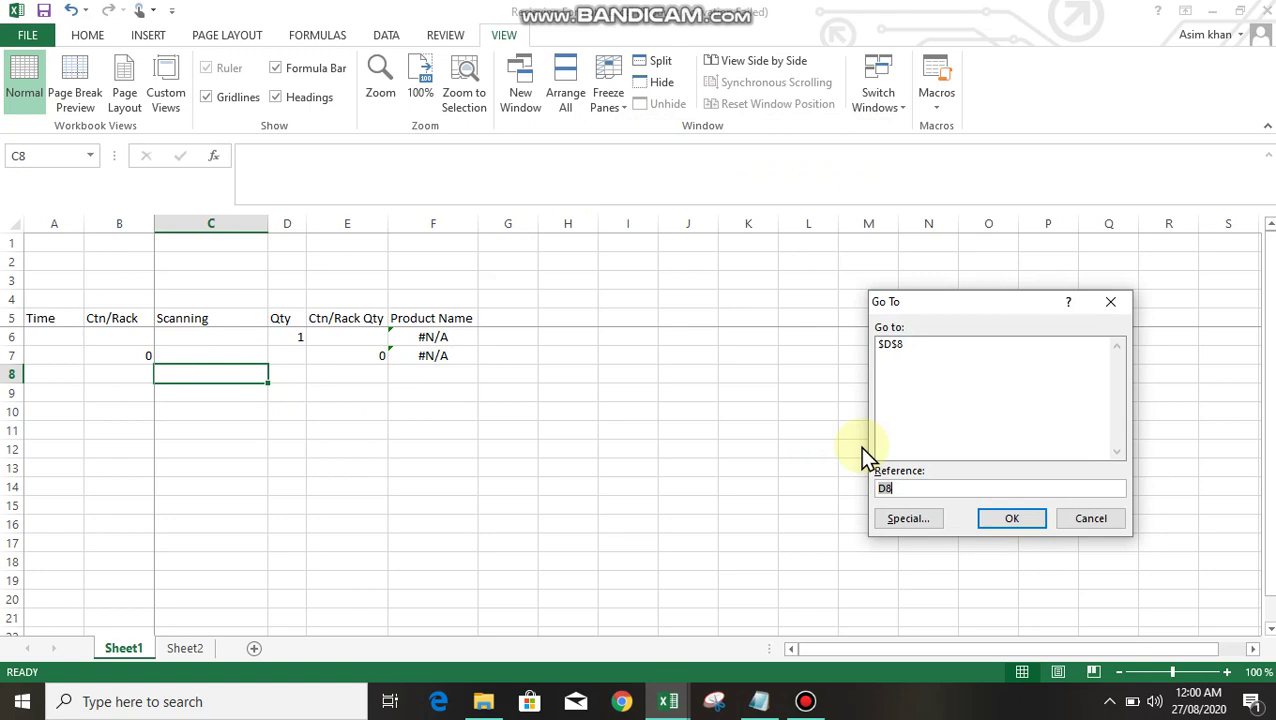
key("BackSpace")
type("f230")
key("Return")
key("shift+Left")
key("shift+Left")
key("shift+Left")
key("shift+Left")
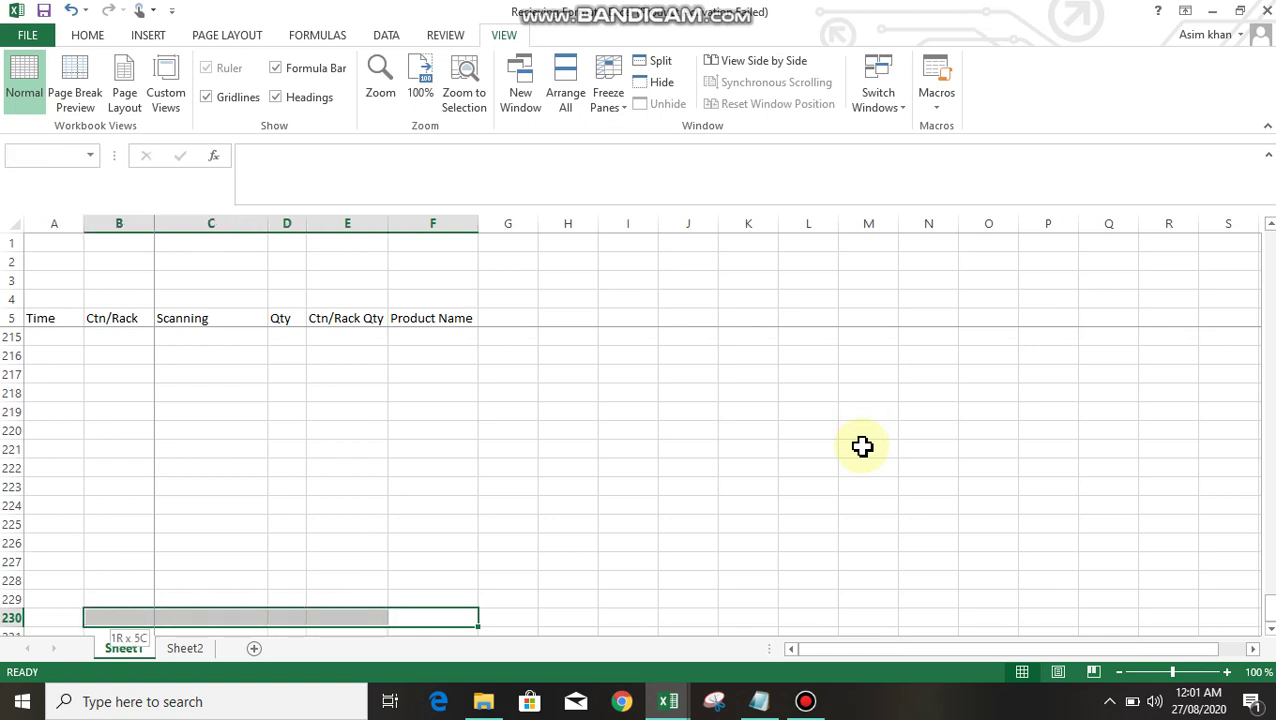
key("ctrl+shift+Up")
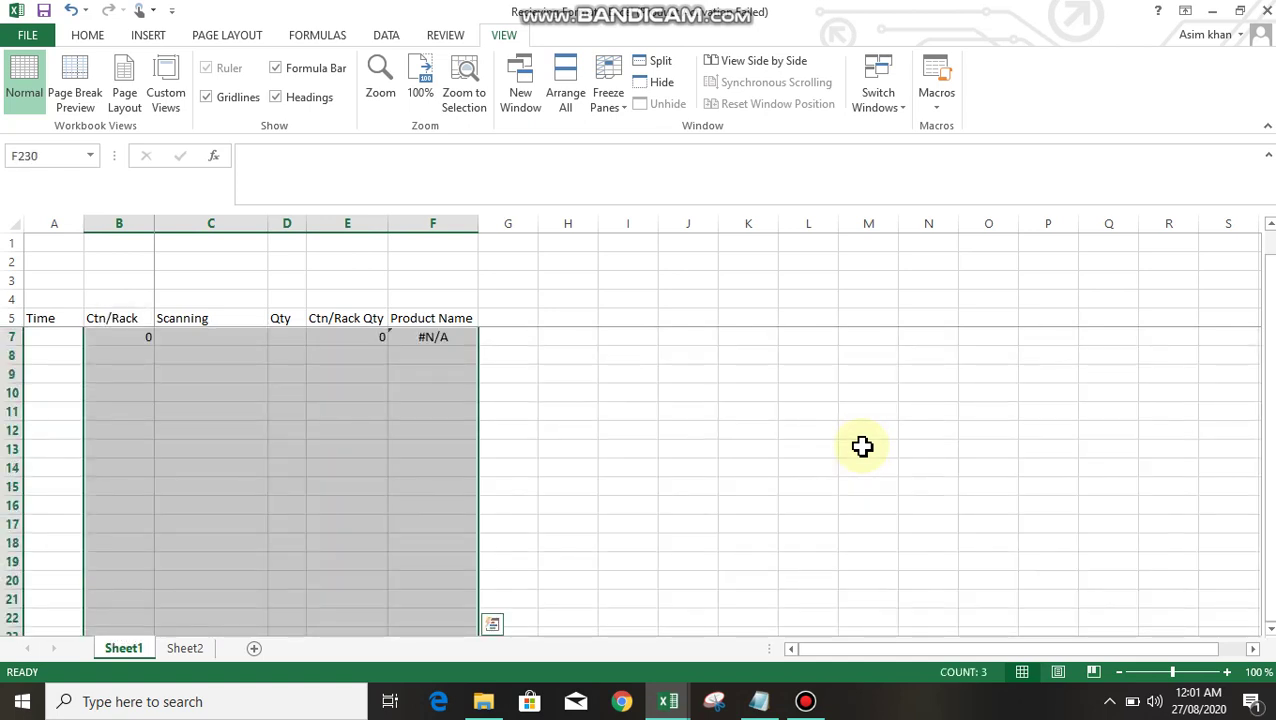
key("ctrl+d")
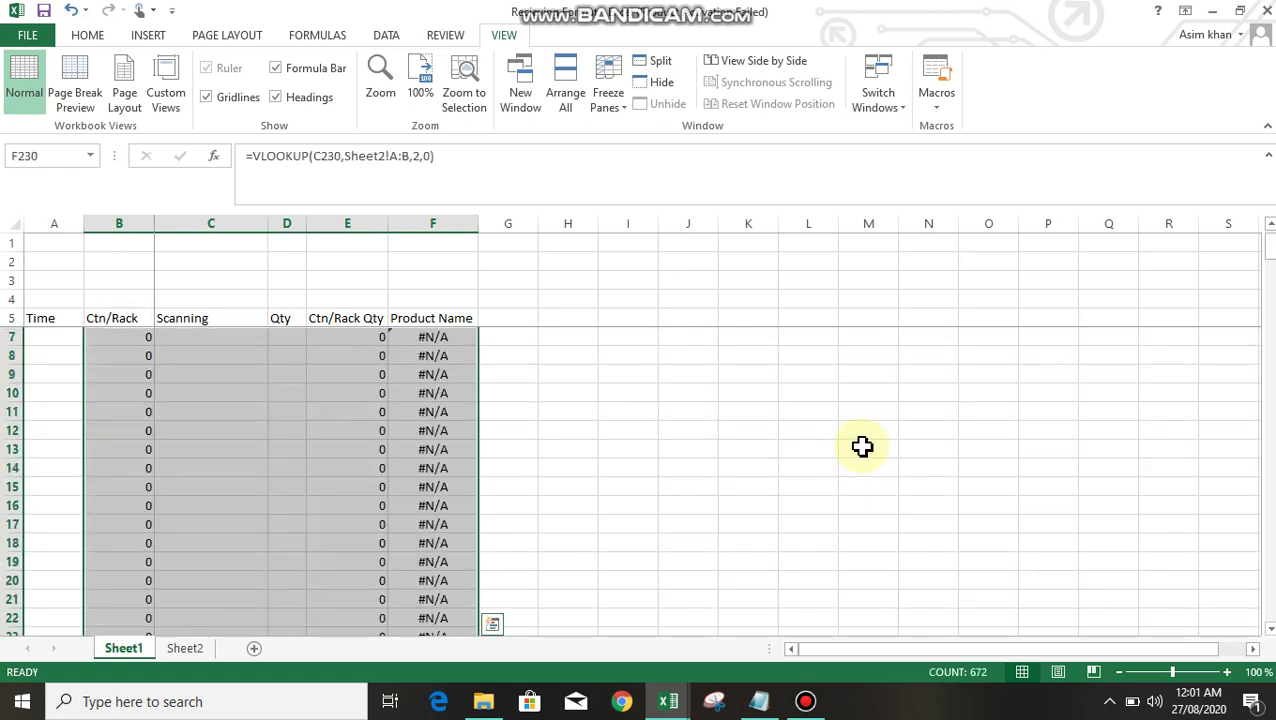
Enter 1 in cell D7 under the Qty header
key("Right")
key("Left")
key("Left")
key("Left")
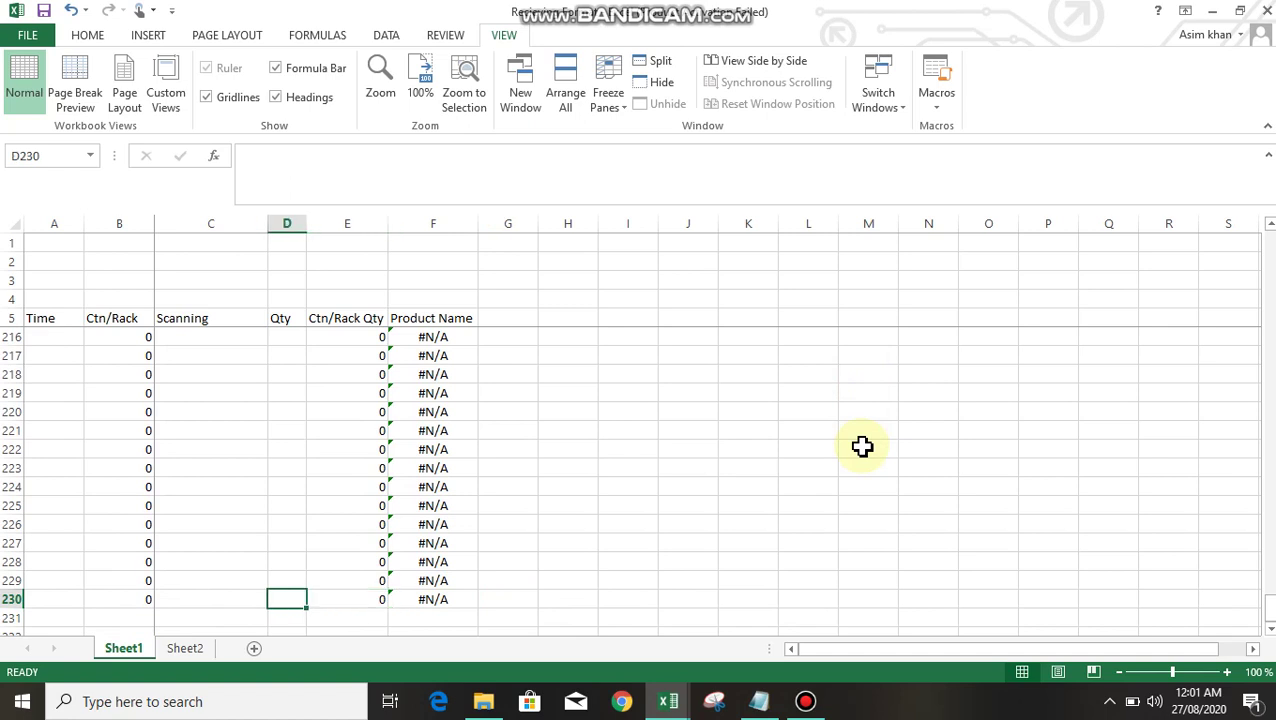
key("Right")
key("Left")
key("Right")
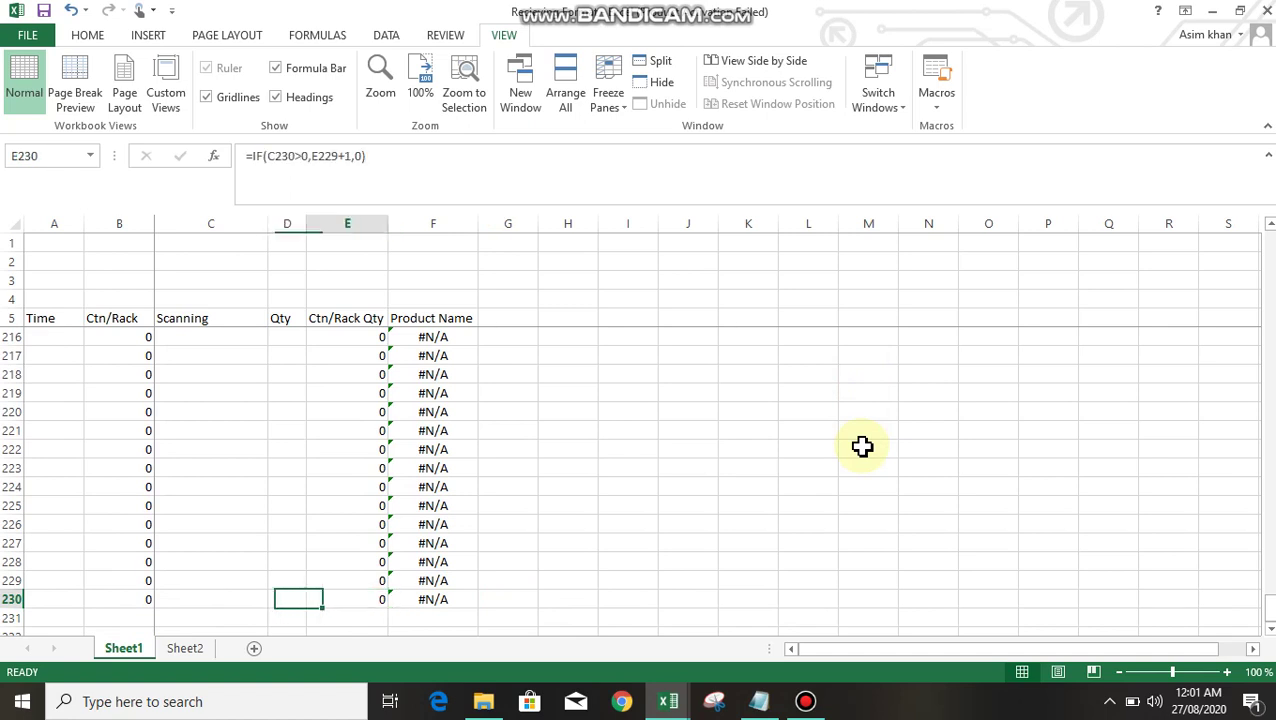
key("ctrl+Up")
key("Left")
key("Up")
type("1")
key("Up")
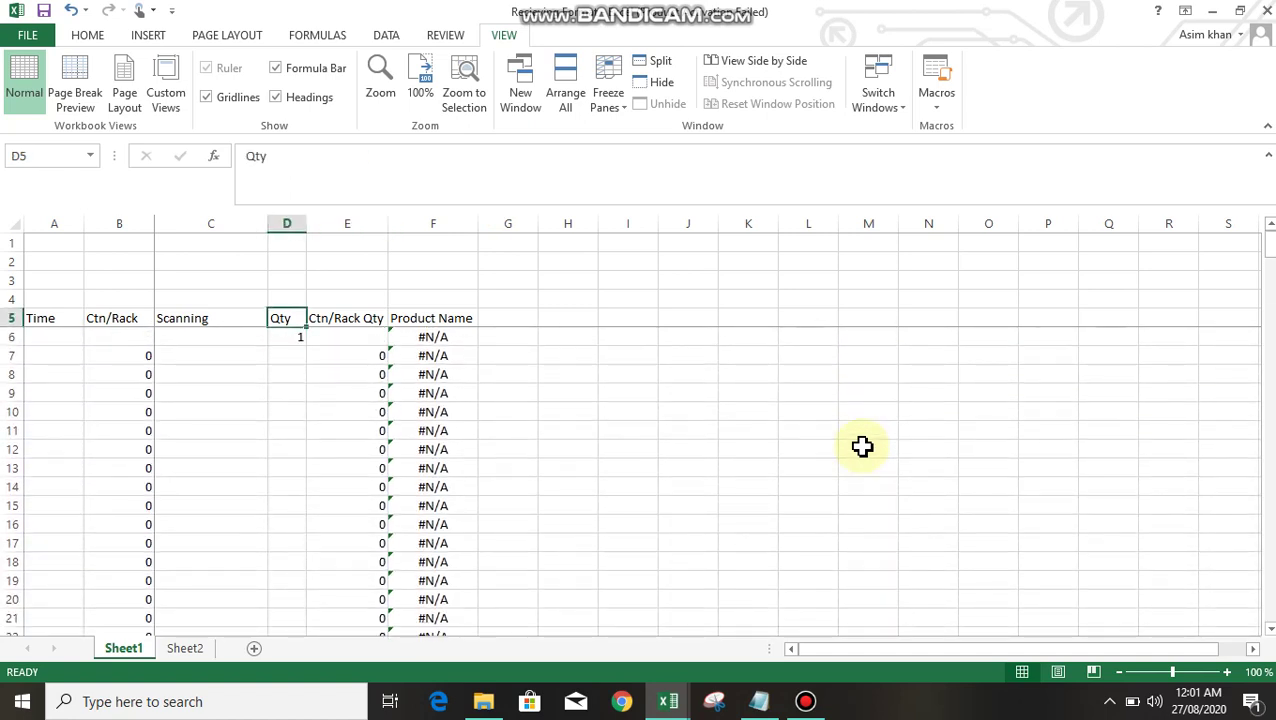
key("Down")
key("Down")
key("Down")
key("Up")
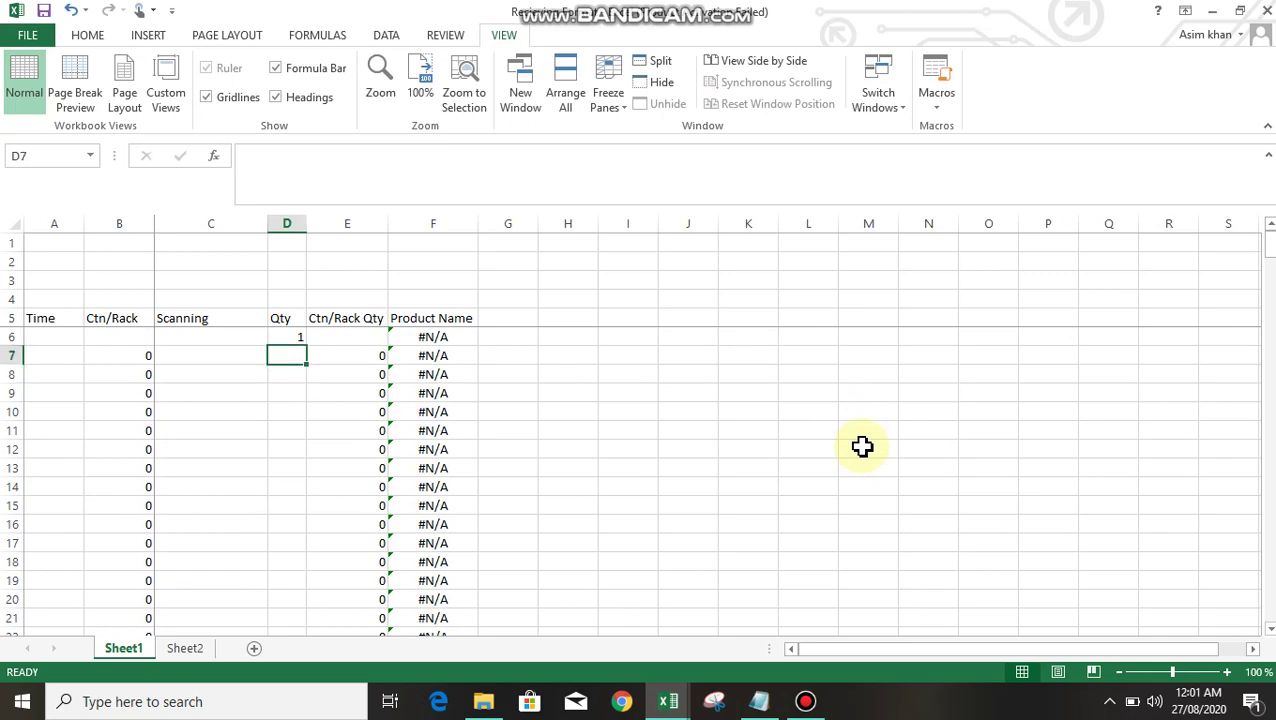
key("Right")
Fill the Qty value from D7 down through D230
key("ctrl+Down")
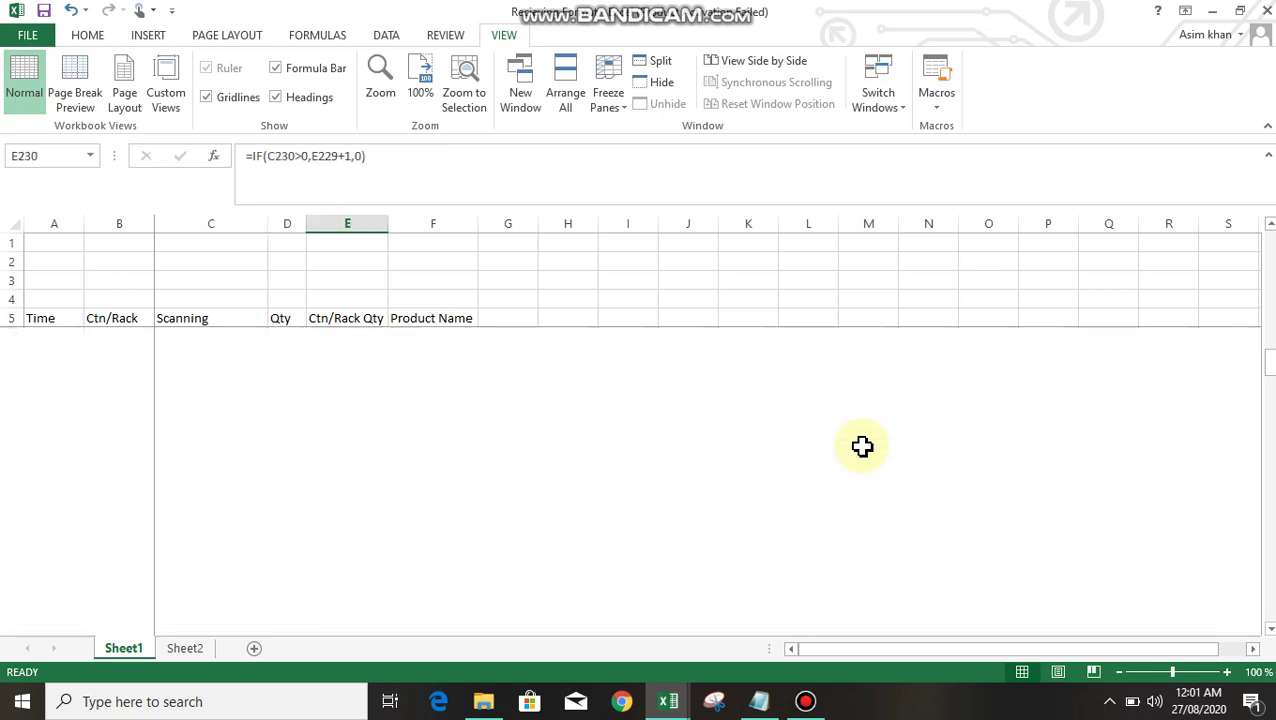
key("Left")
key("ctrl+shift+Up")
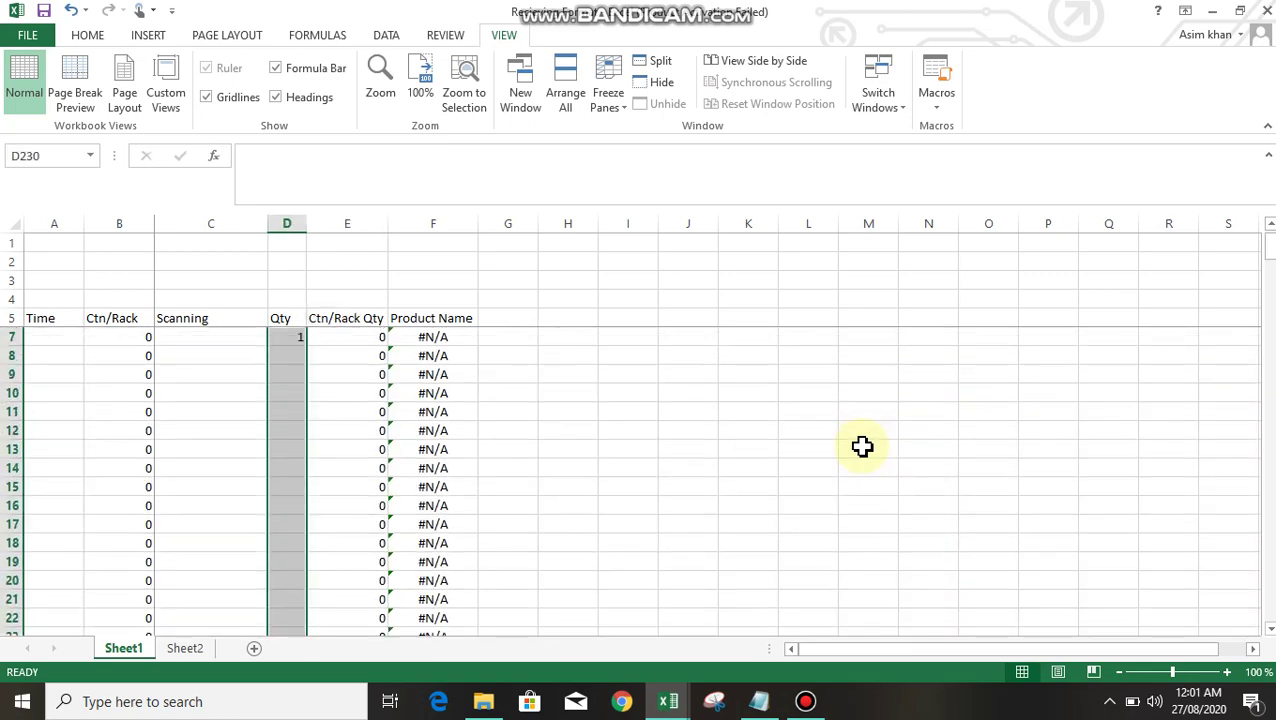
key("ctrl+d")
Enter 1 in cell E6 as the starting value under the Ctn/Rack Qty header
key("Left")
key("ctrl+Up")
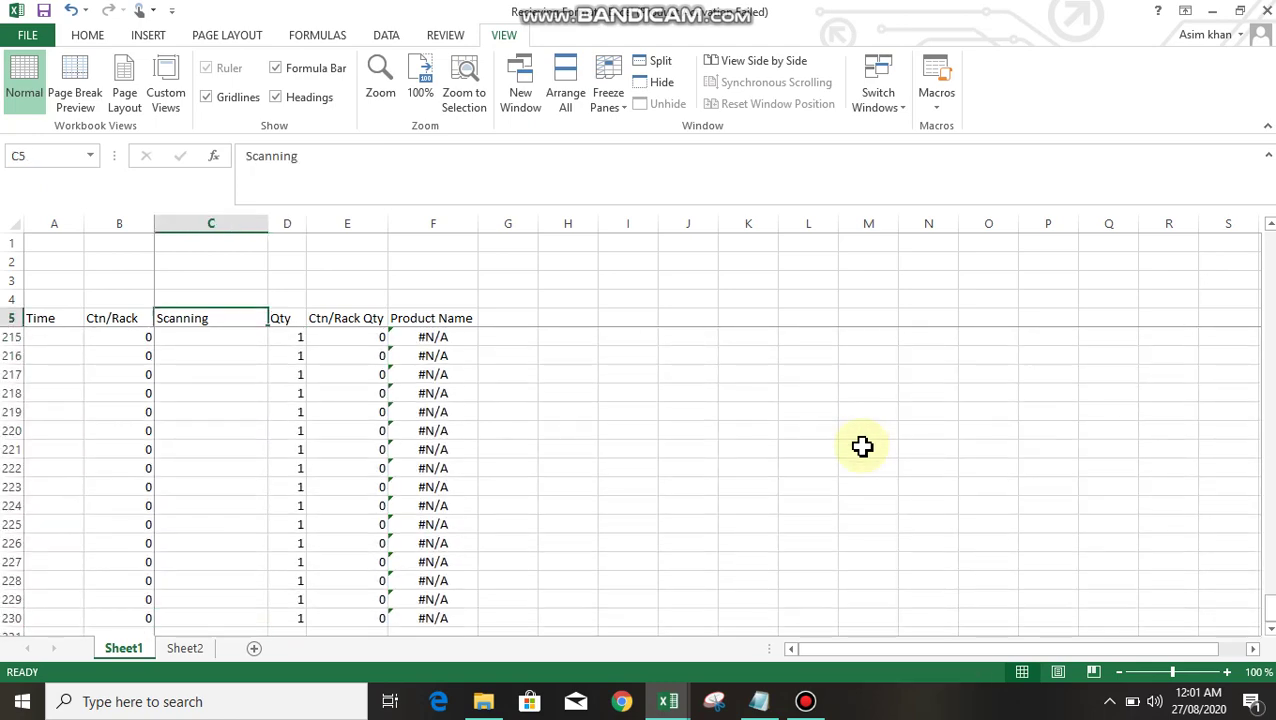
key("Up")
key("Up")
key("Down")
key("Down")
key("Down")
key("Left")
key("Right")
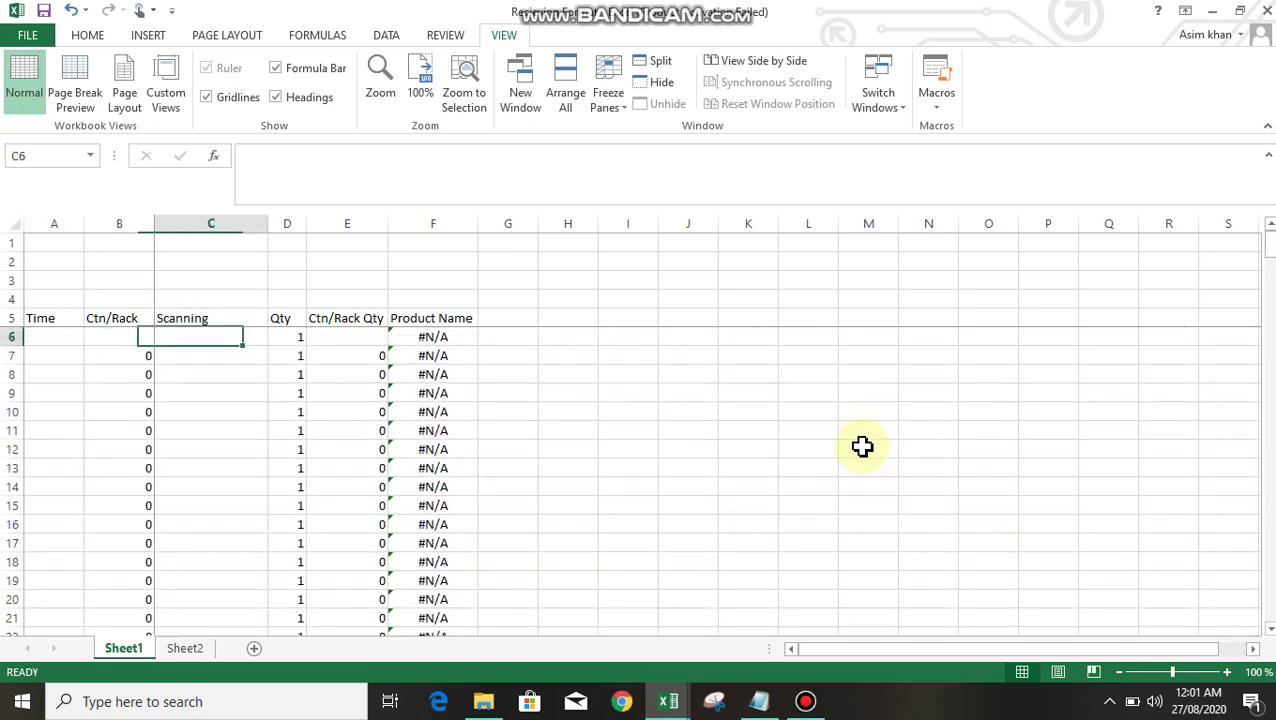
key("Right")
key("Right")
key("Right")
key("Left")
key("Left")
key("Left")
key("Right")
key("Right")
type("1")
key("Left")
key("Left")
key("Left")
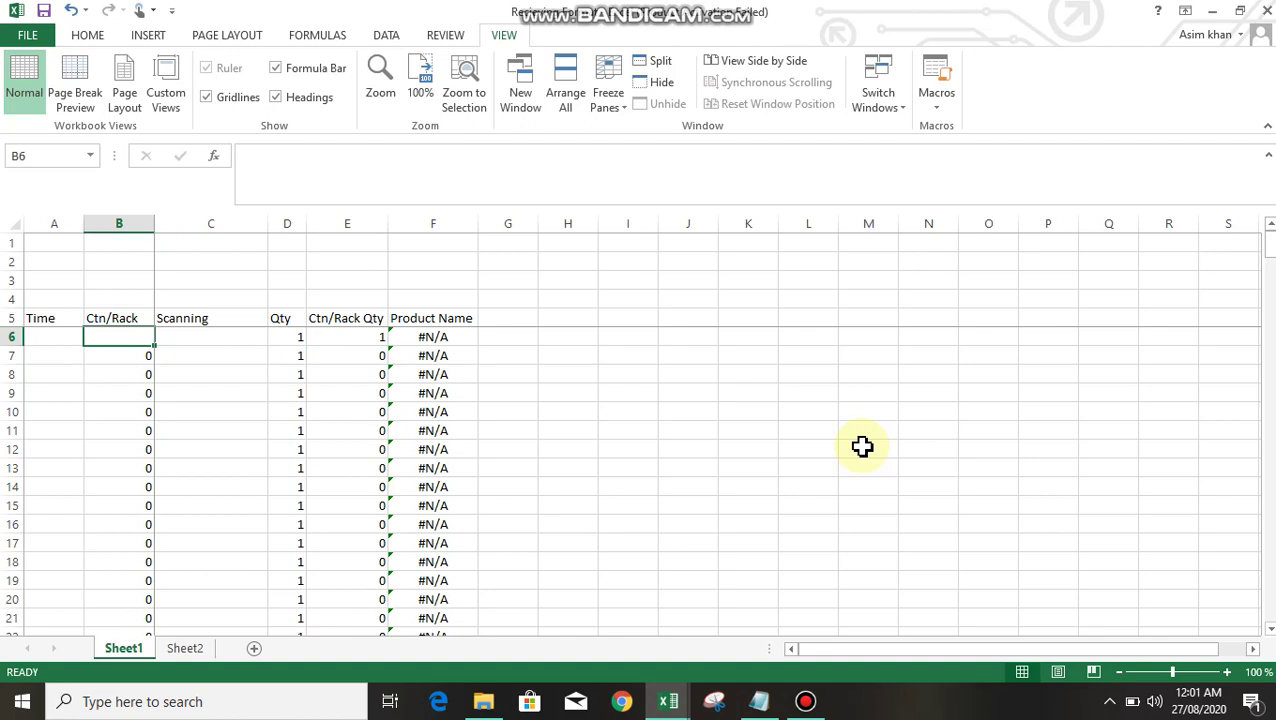
Enter the label Extra Pieces in cell I4
key("Right")
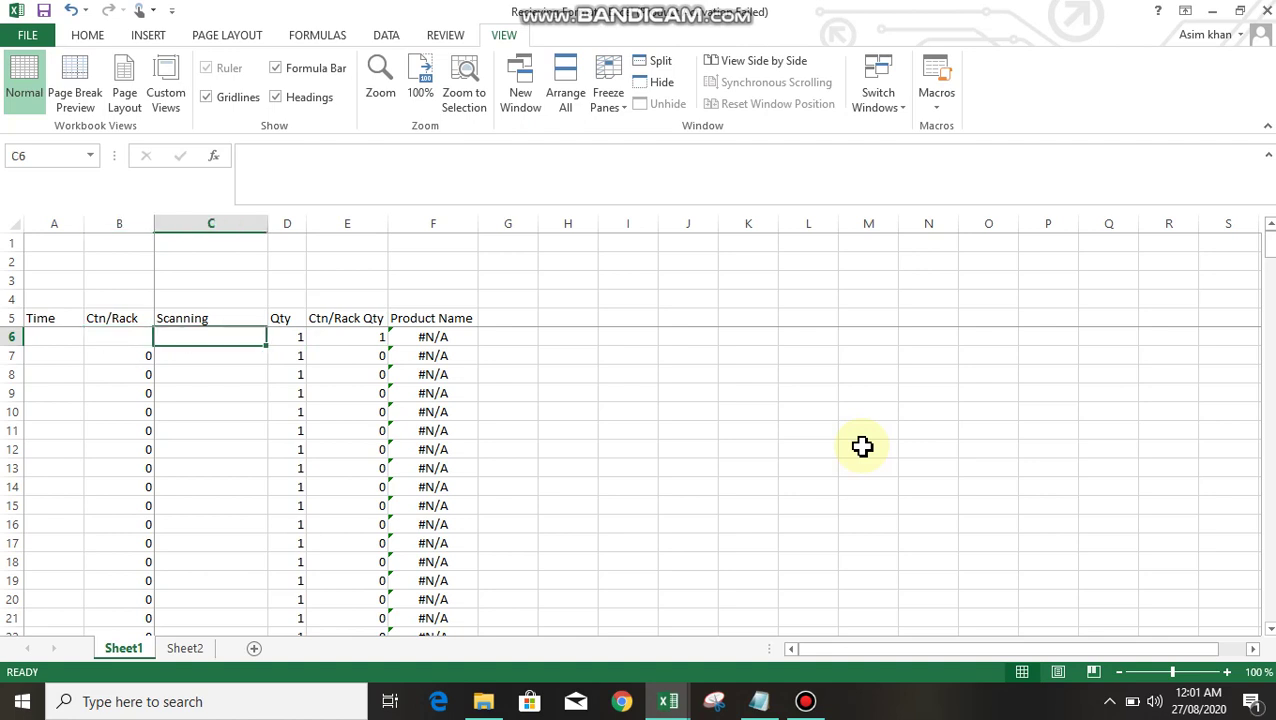
key("Up")
key("Right")
key("Right")
key("Right")
key("Right")
key("Right")
key("Right")
key("Up")
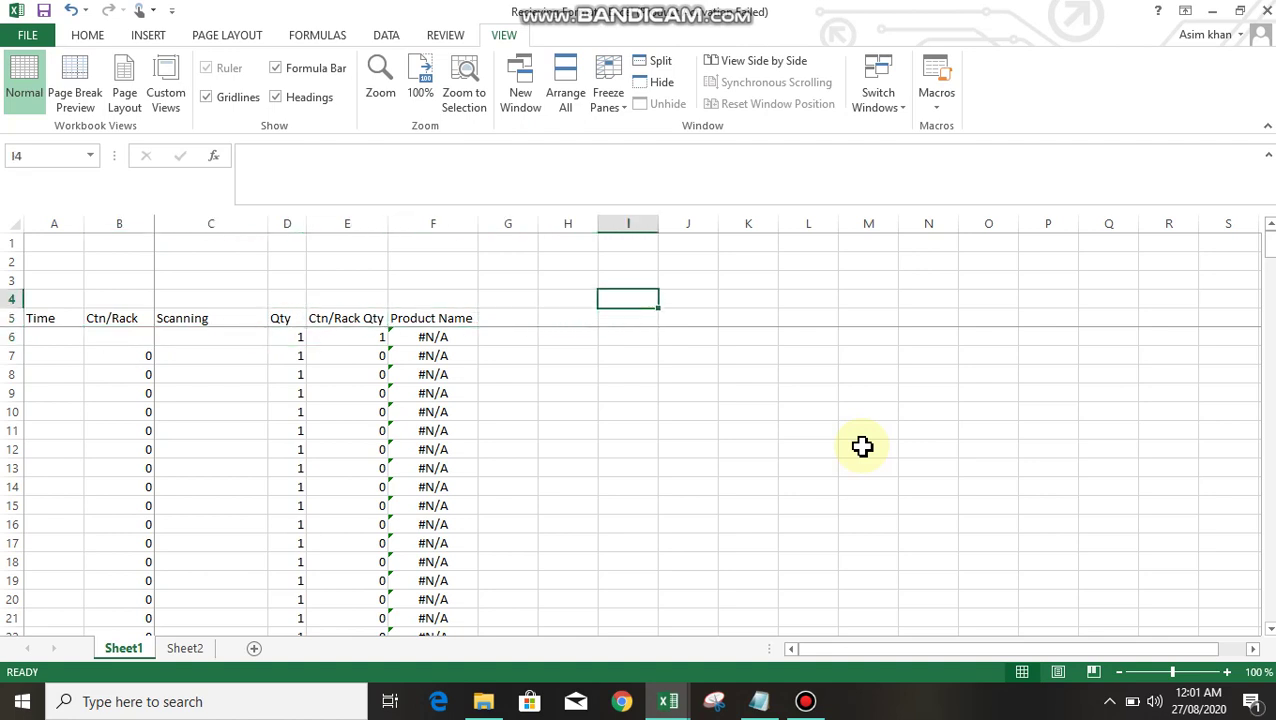
type("Extra Pieces")
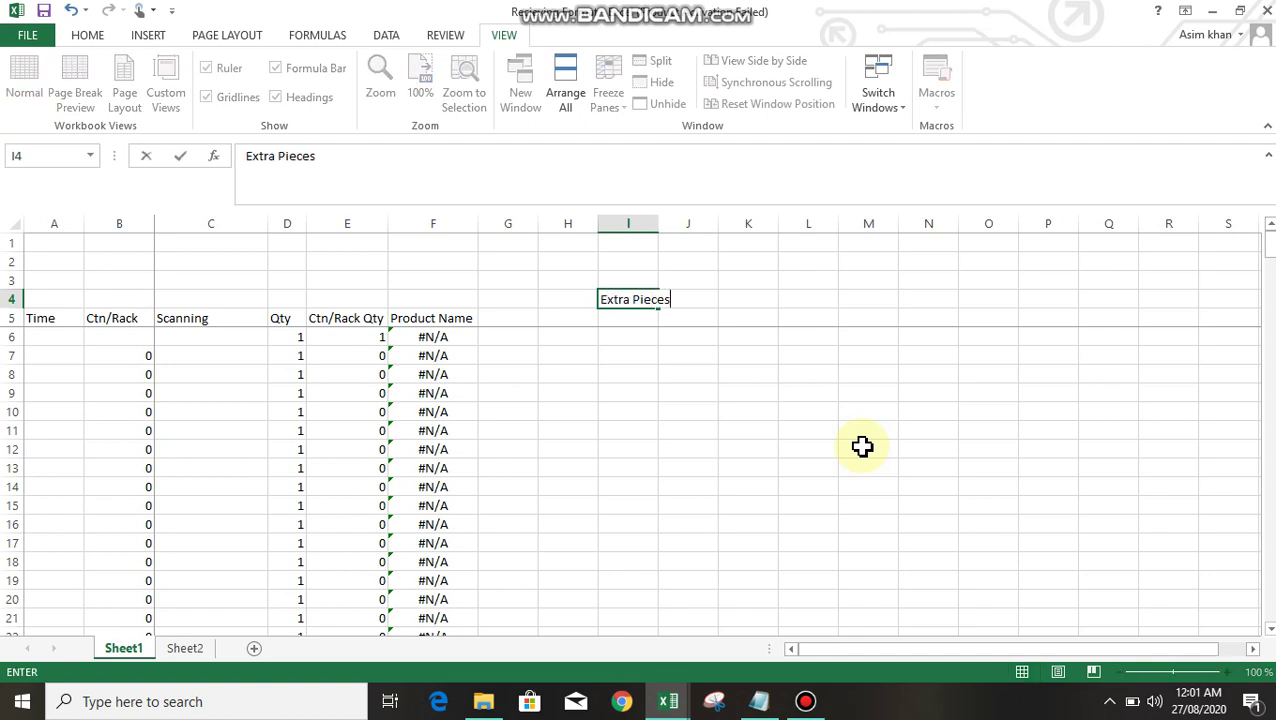
key("Return")
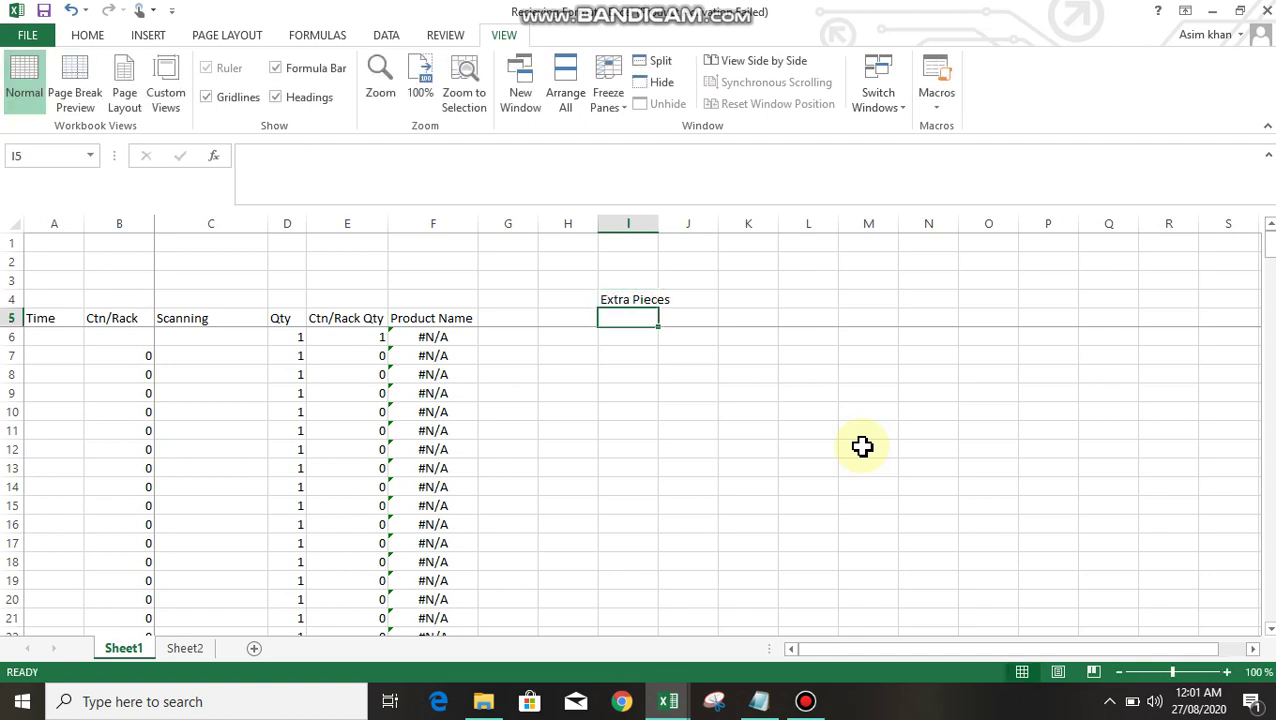
Copy the label above into cell I5 and change it to Extra Articles
key("ctrl+apostrophe")
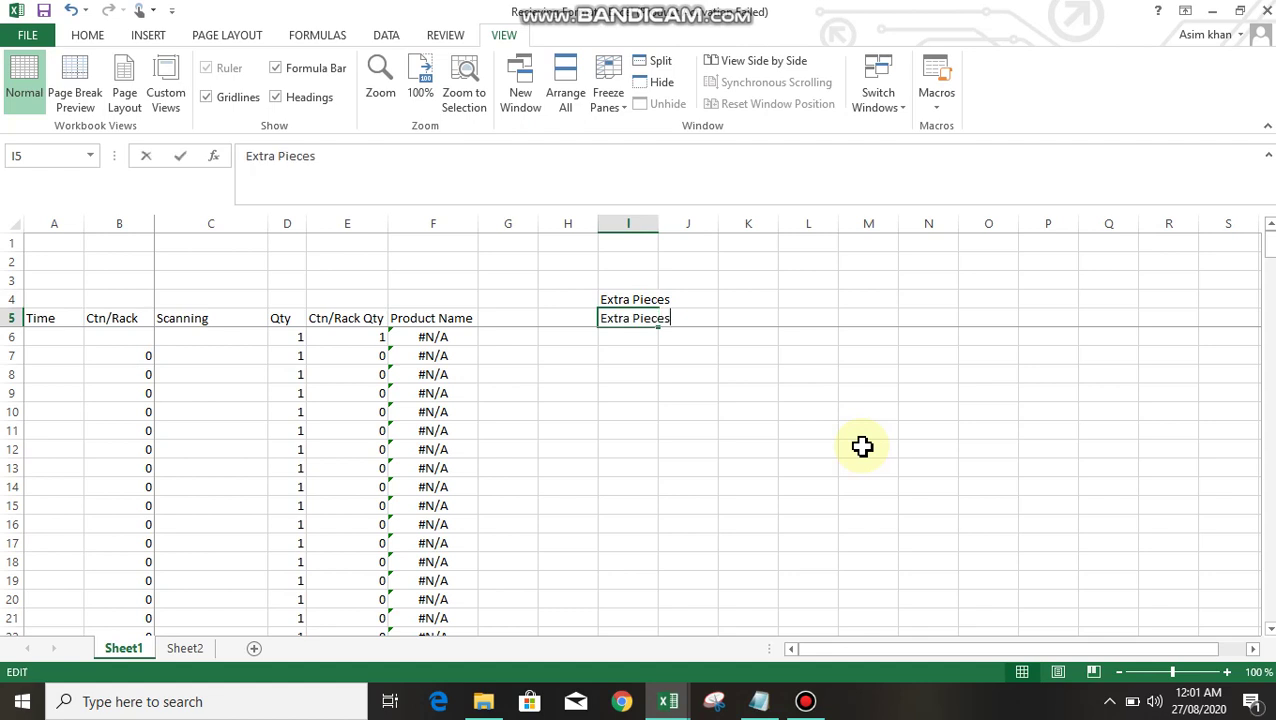
key("BackSpace")
key("BackSpace")
key("BackSpace")
key("BackSpace")
key("BackSpace")
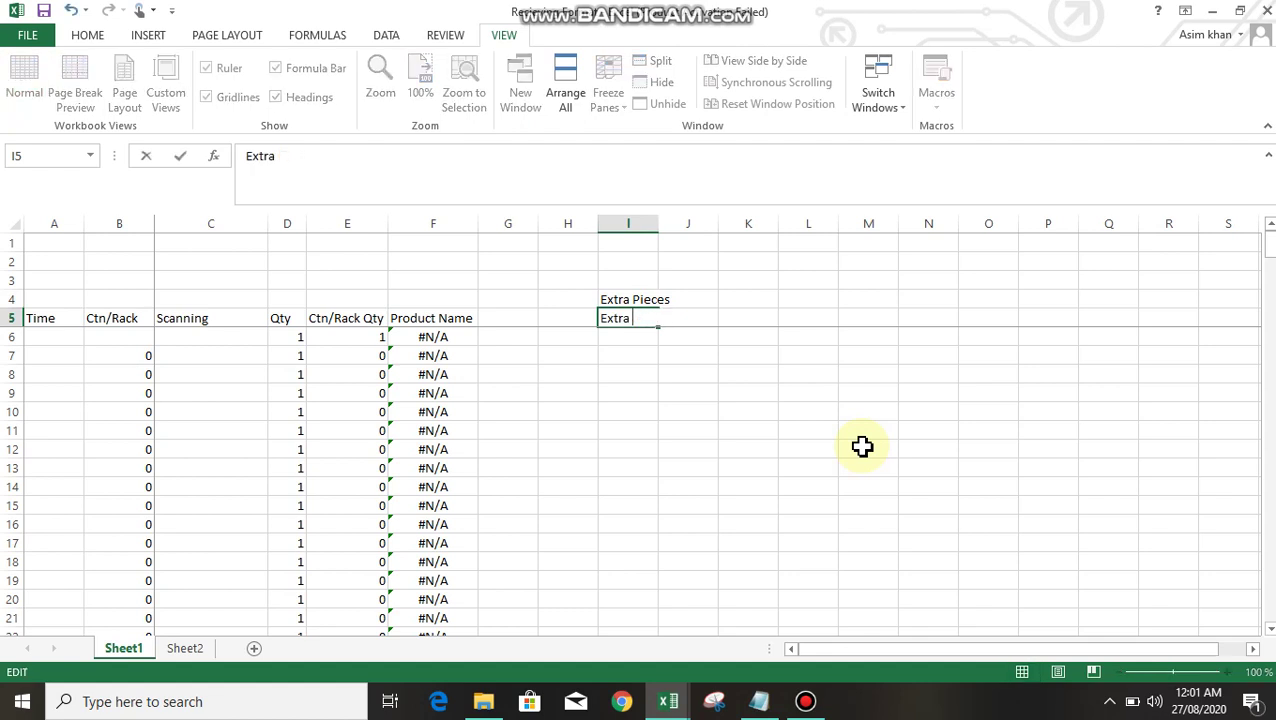
type("Articles")
key("Return")
Autofit column I to the width of the Extra Pieces and Extra Articles labels
key("Up")
key("Up")
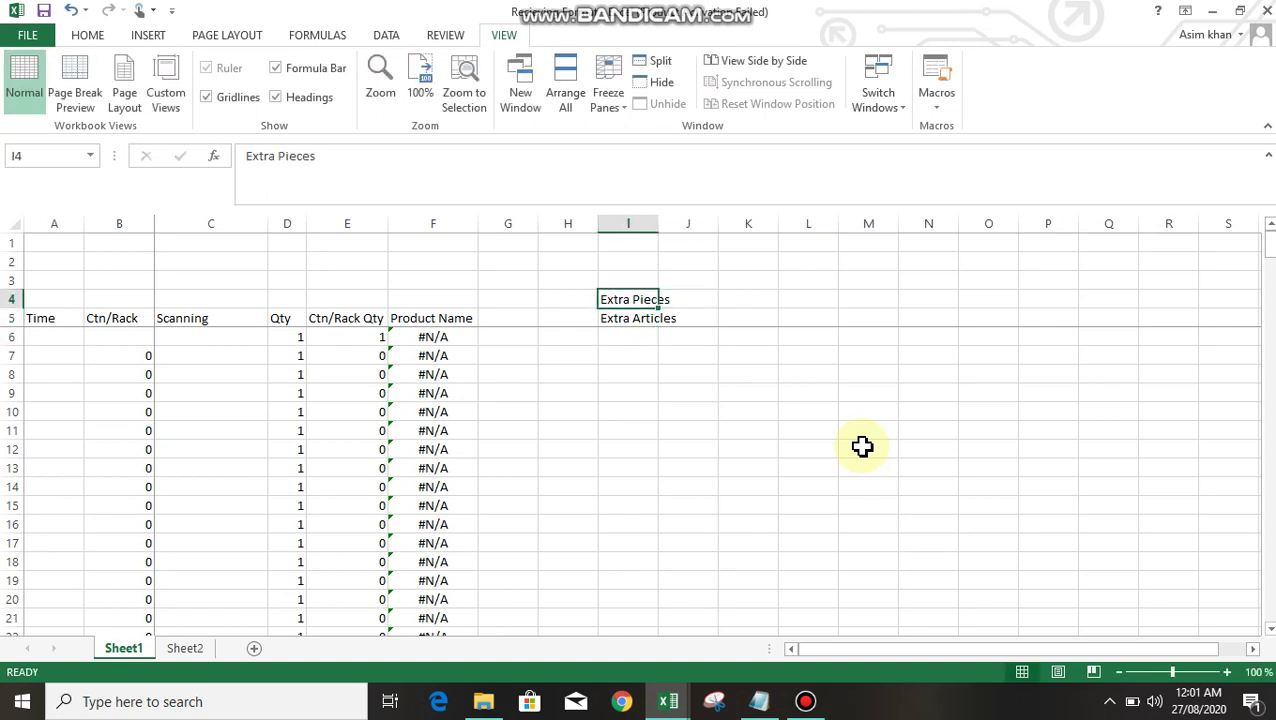
key("shift+Down")
key("alt")
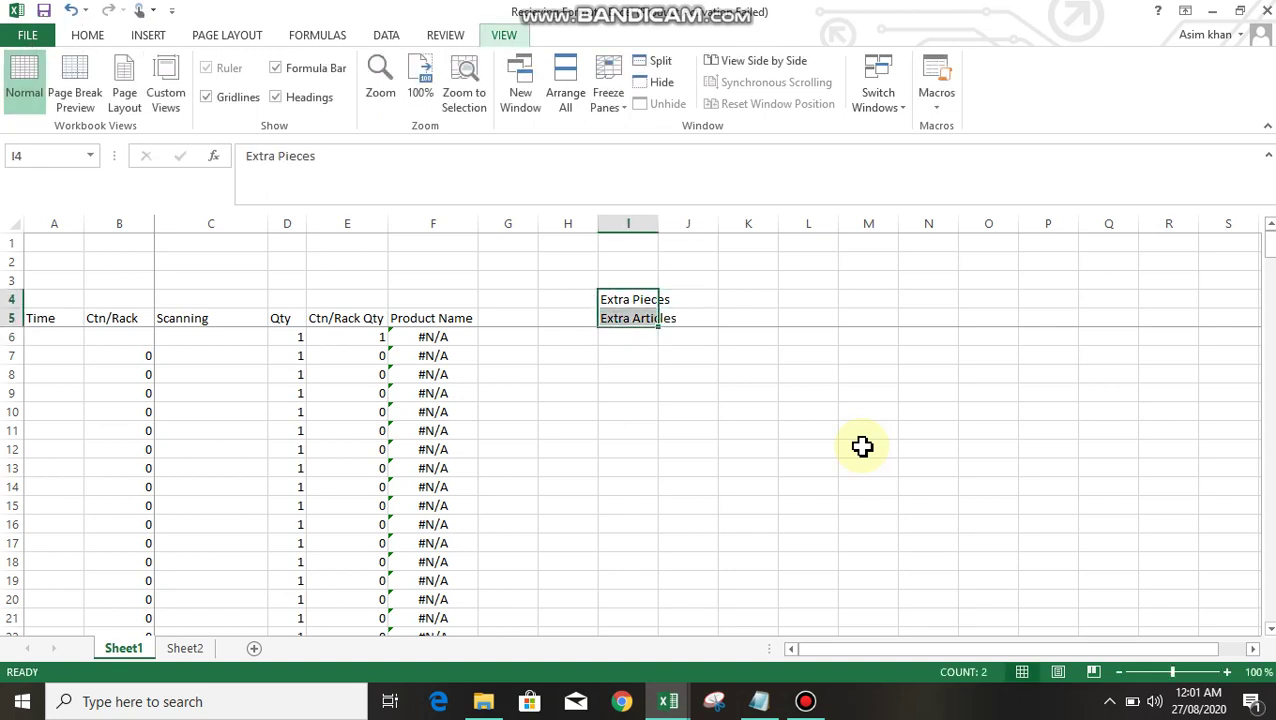
key("h")
key("o")
key("i")
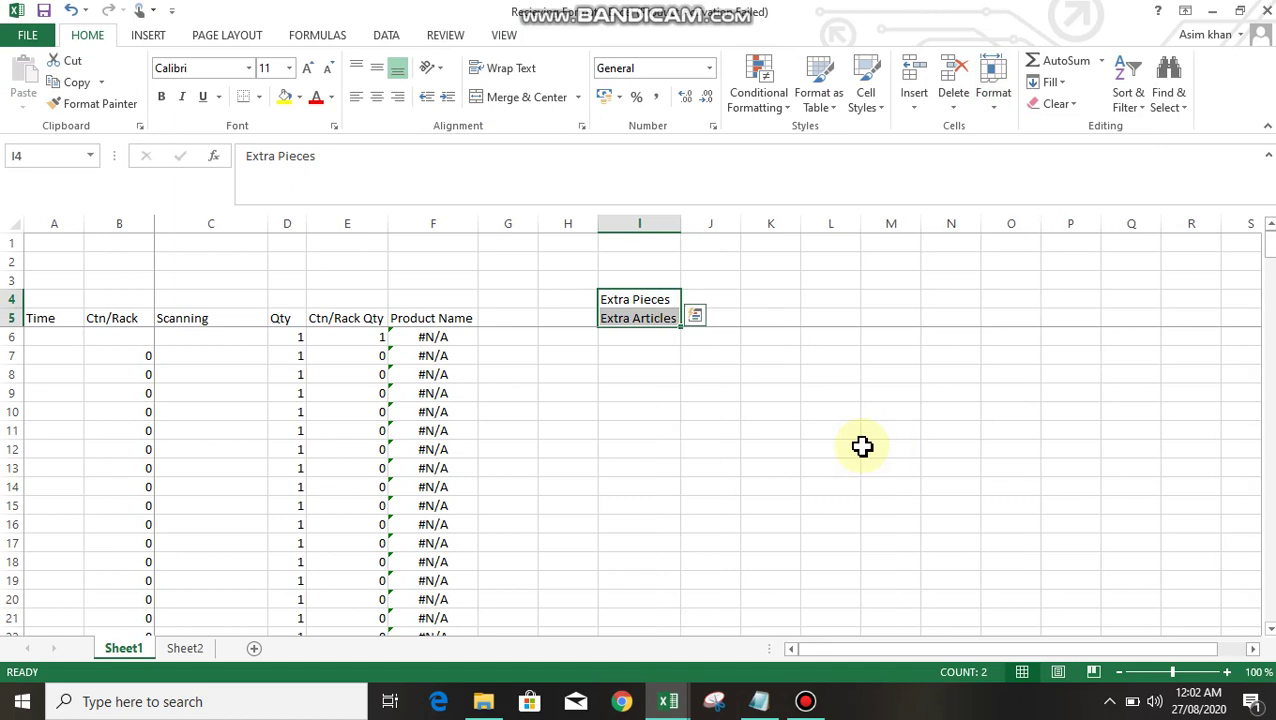
key("Right")
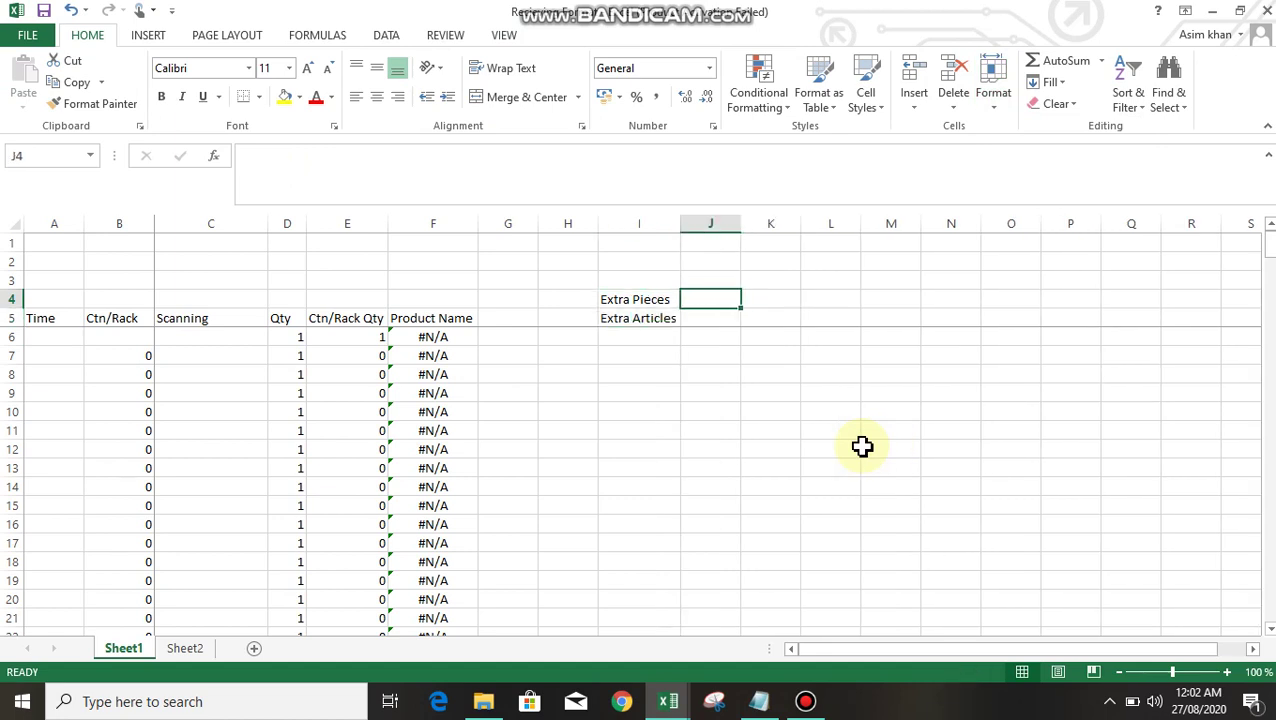
Enter =COUNTIF(Sheet2!F:F,">0") in J4 to count the positive values in Sheet2's Diff column
type("=coun")
key("Tab")
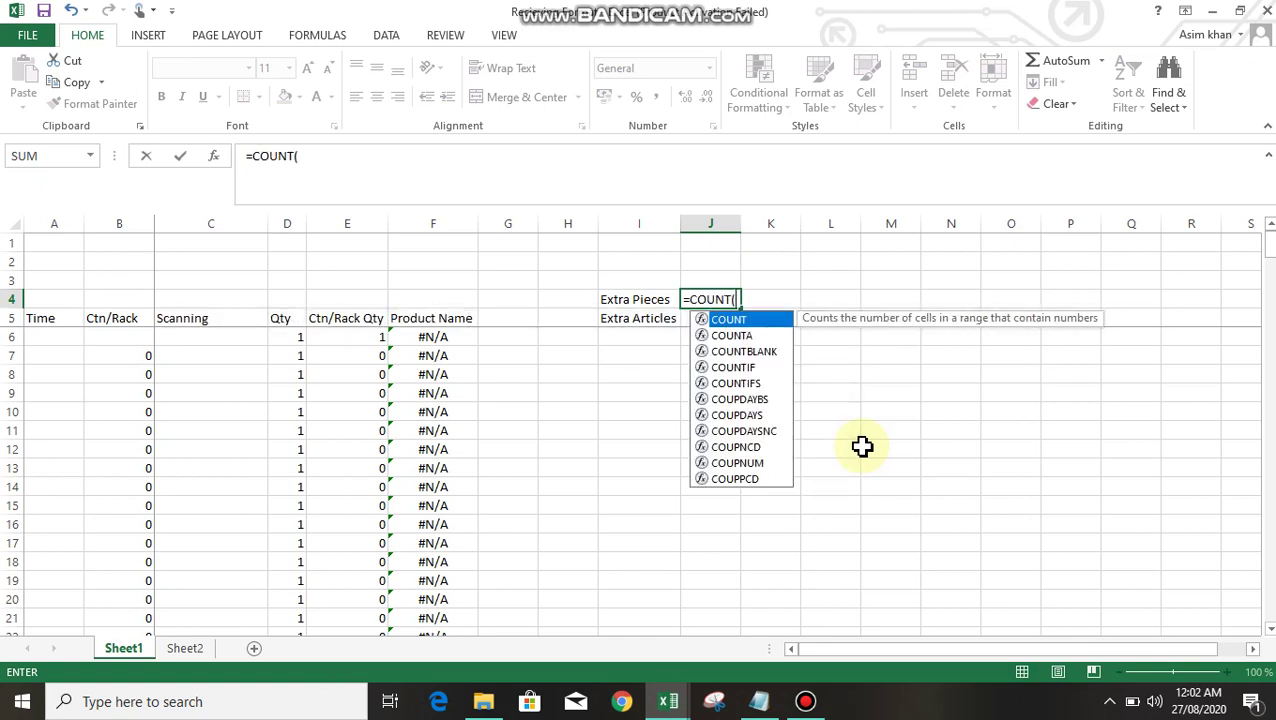
key("BackSpace")
key("Down")
key("Down")
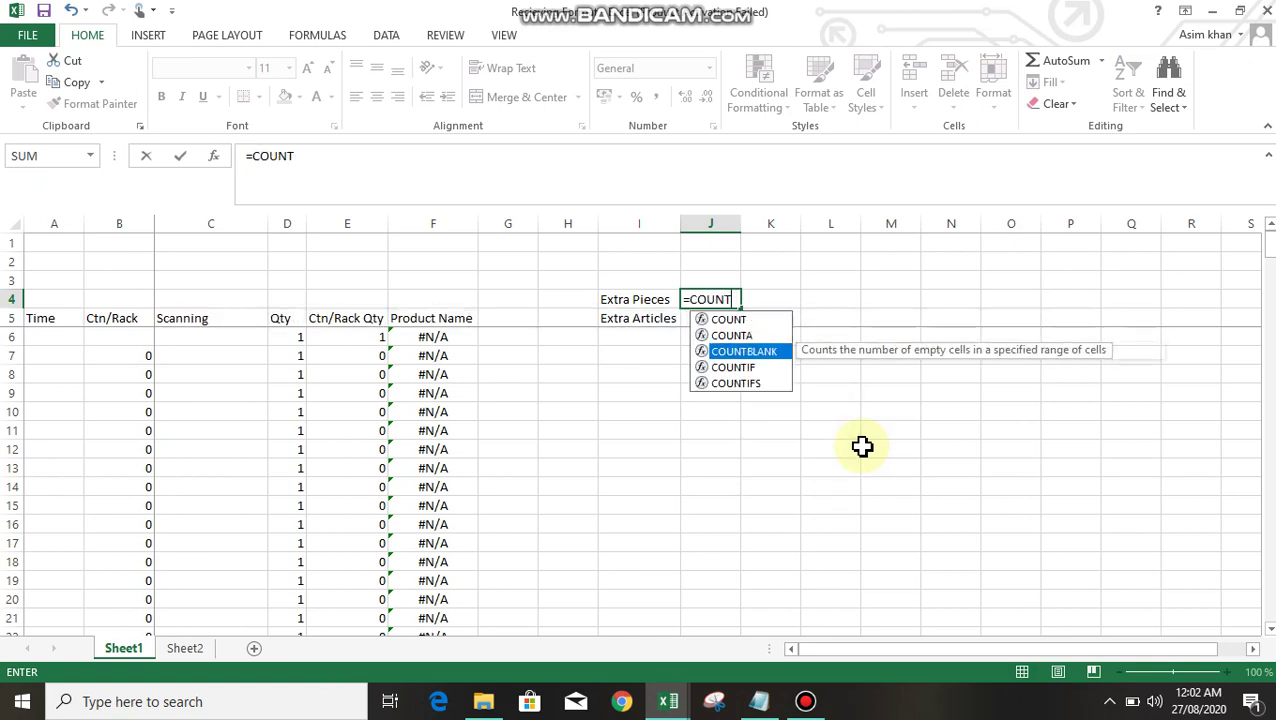
key("Down")
key("Tab")
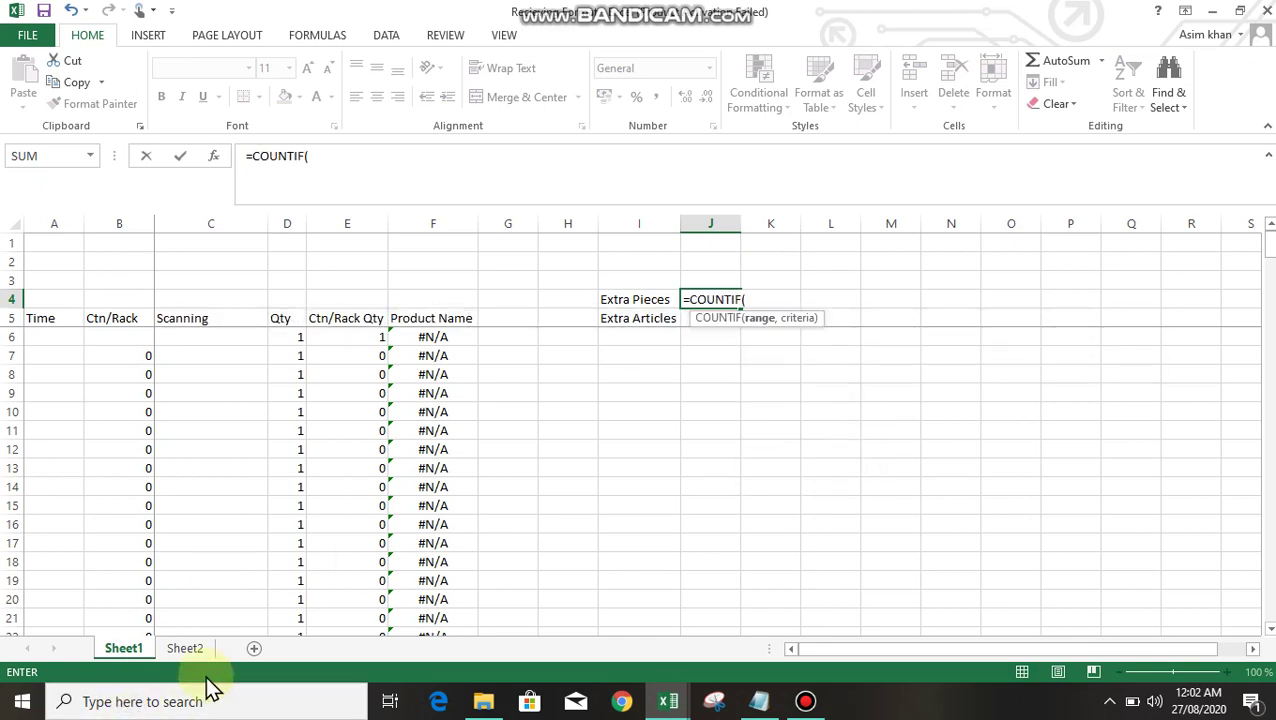
left_click(188, 650)
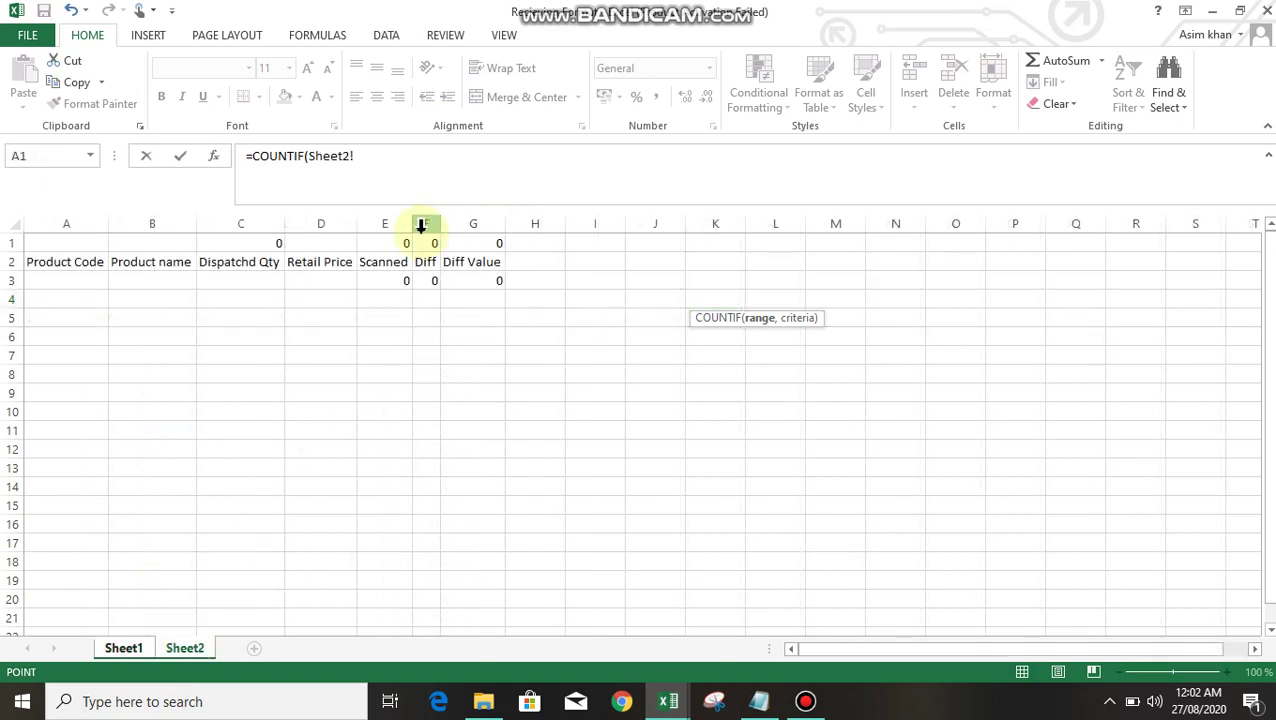
left_click(420, 222)
type(",\">0")
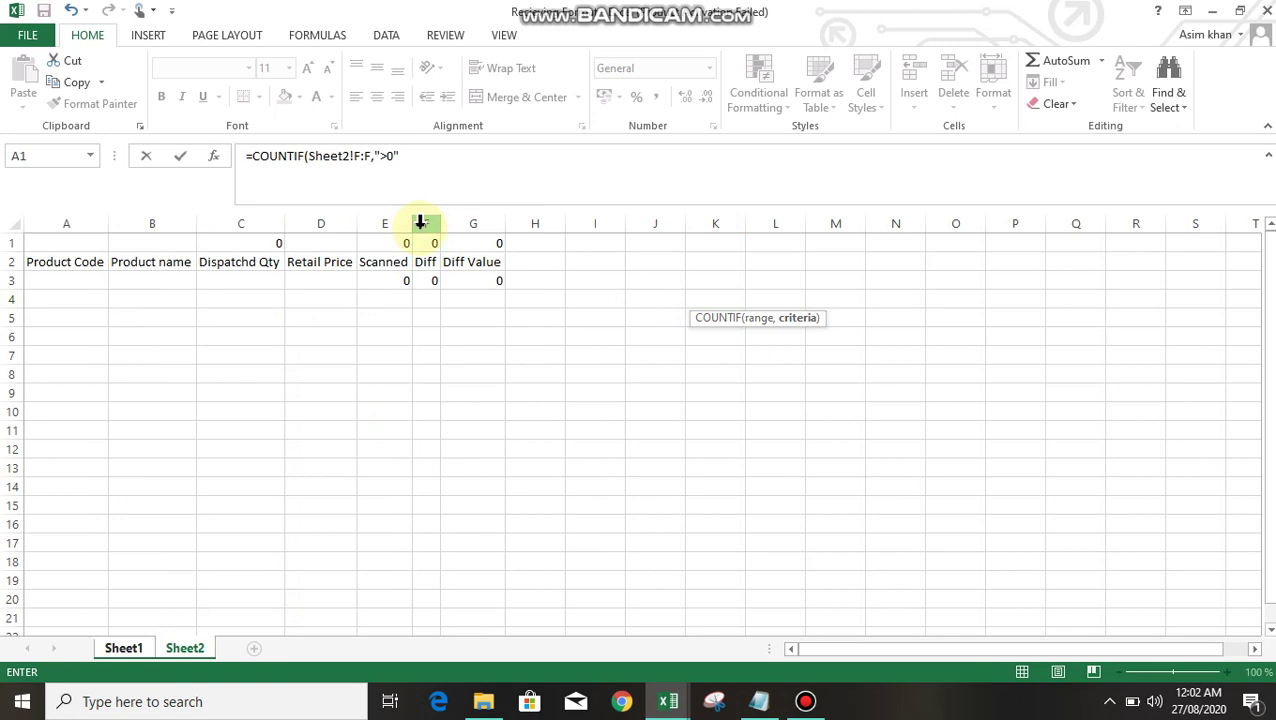
key("Return")
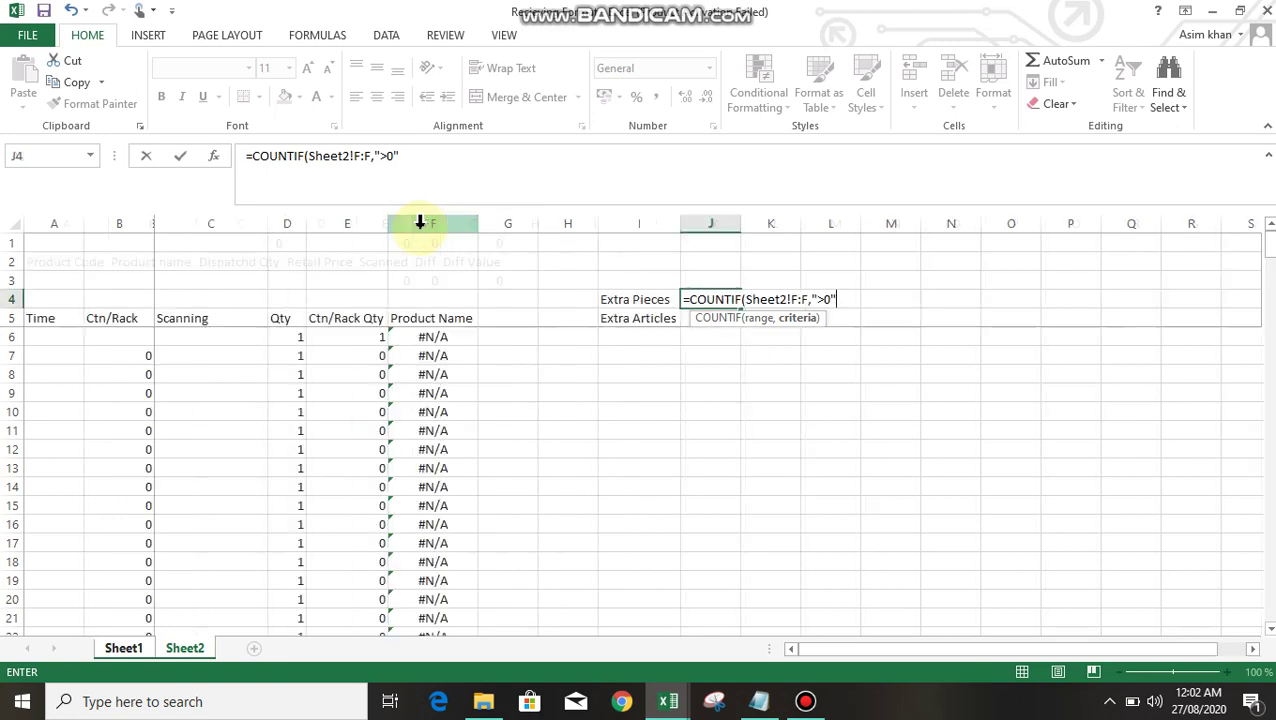
key("Up")
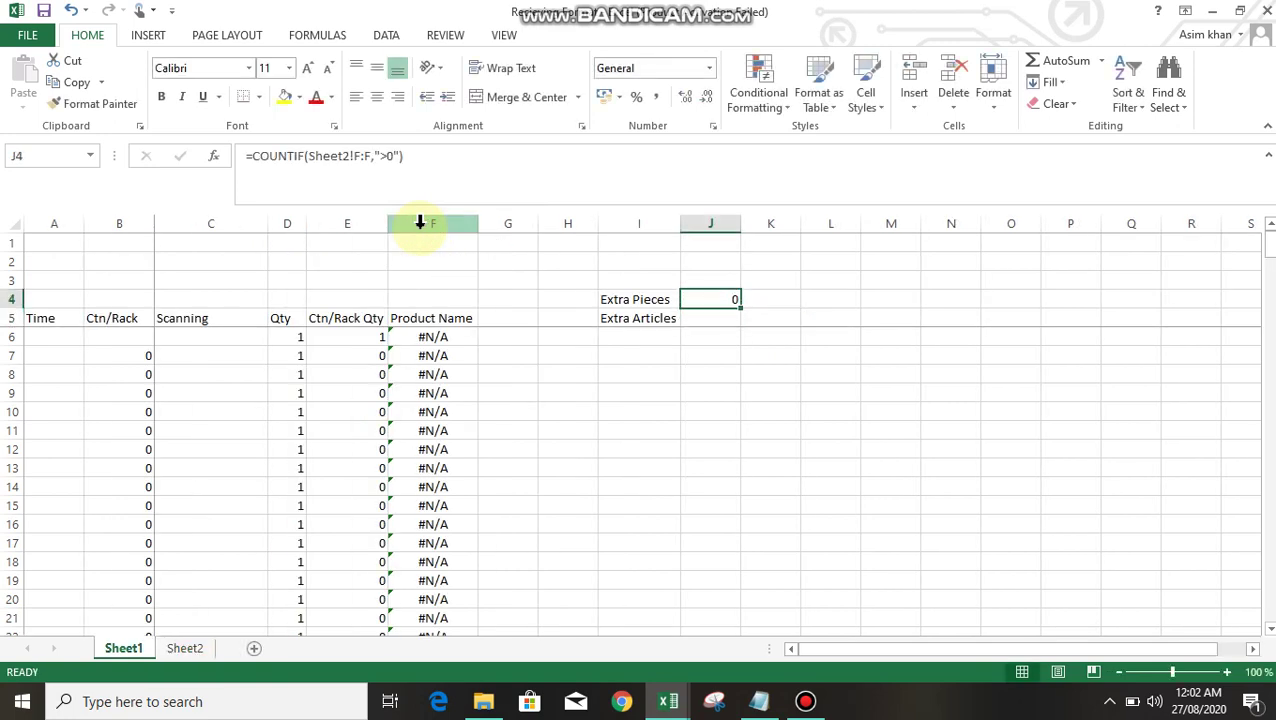
Copy the full COUNTIF formula text from J4 into J5, keeping the Sheet2!F:F reference
key("Return")
key("Up")
key("F2")
key("Left")
key("Left")
key("Left")
key("Left")
key("Left")
key("Left")
key("Right")
key("Right")
key("Right")
key("Right")
key("Right")
key("Right")
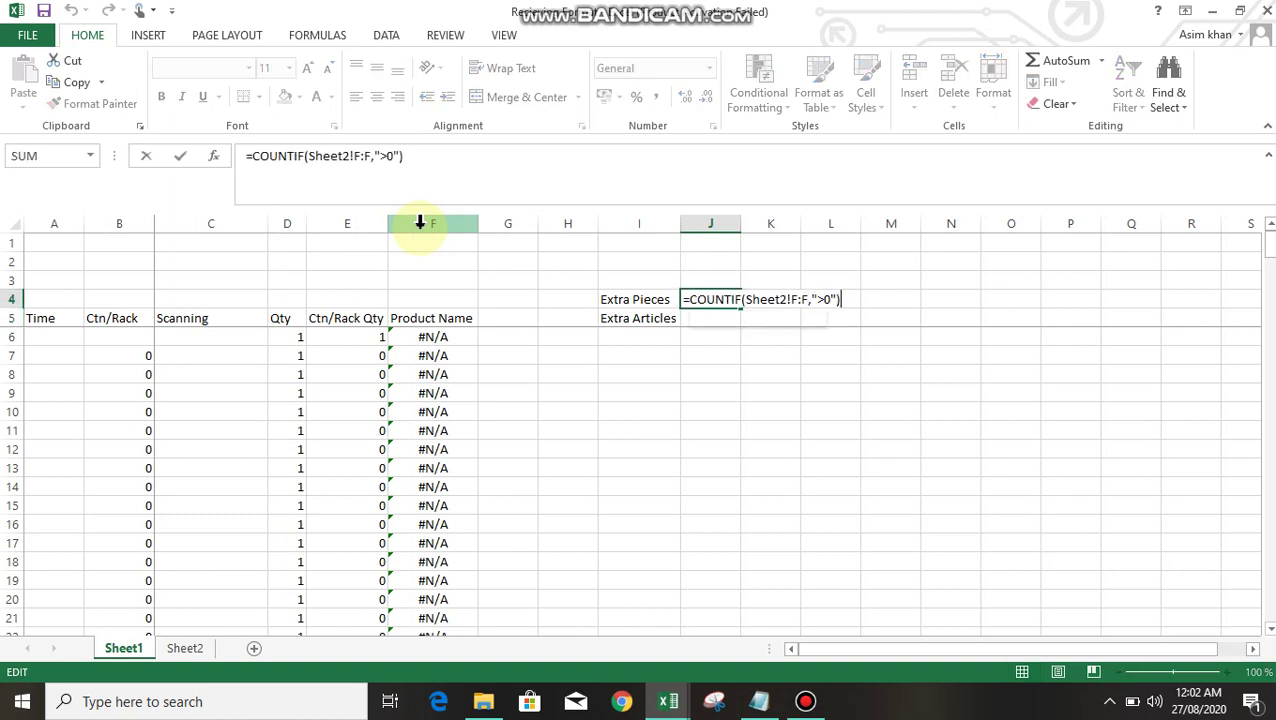
key("shift+Home")
key("ctrl+c")
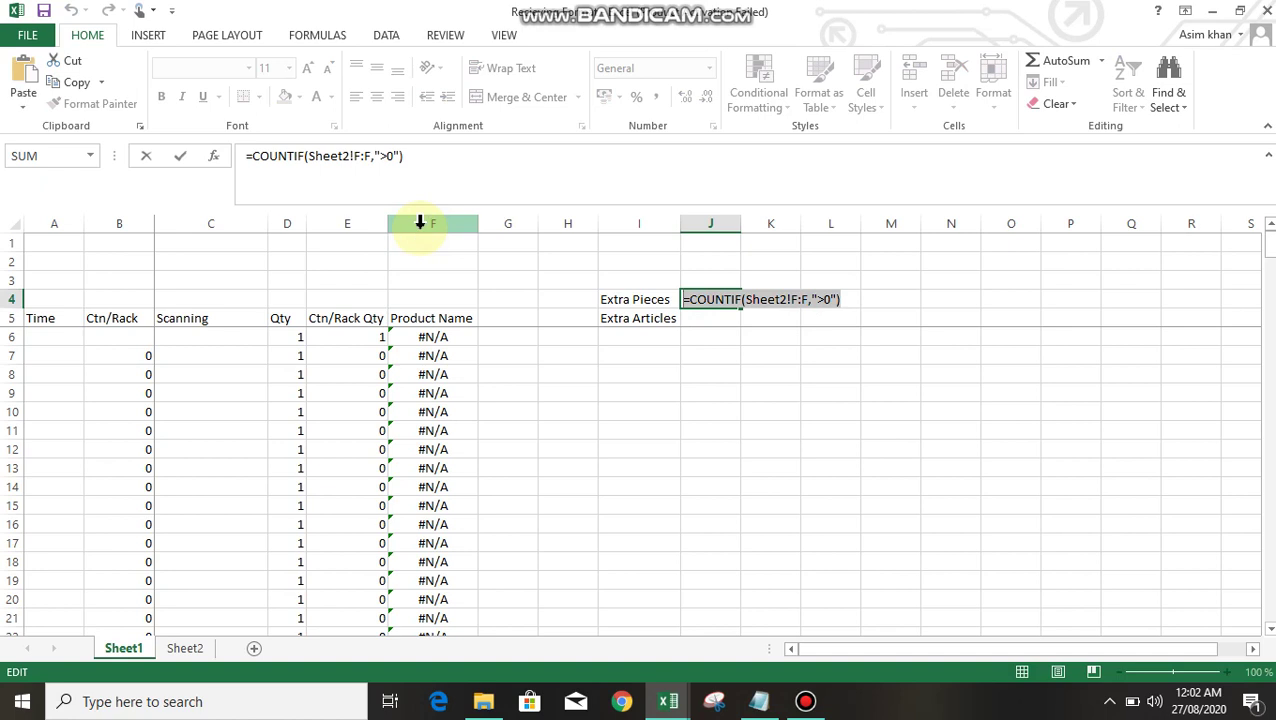
key("Return")
key("ctrl+v")
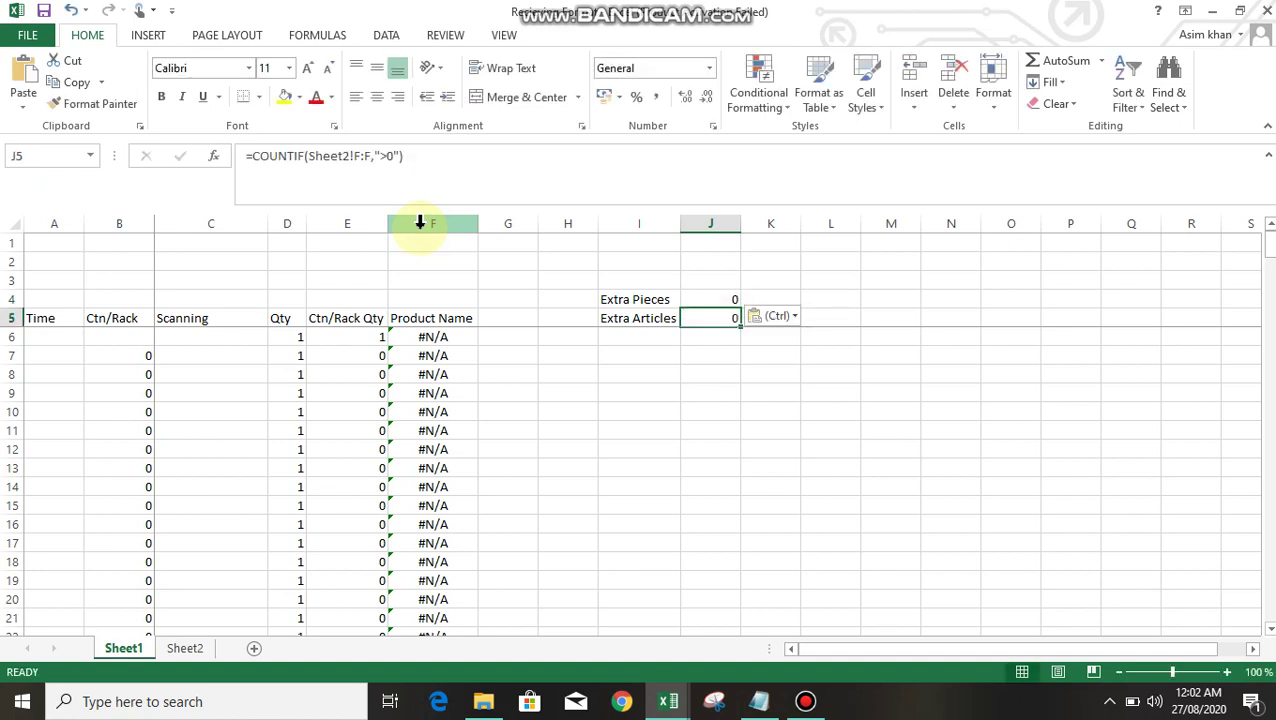
Replace the label in I4 with Extra Articles, copied from the cell below
key("Left")
key("Up")
key("Down")
key("shift+Up")
key("ctrl+c")
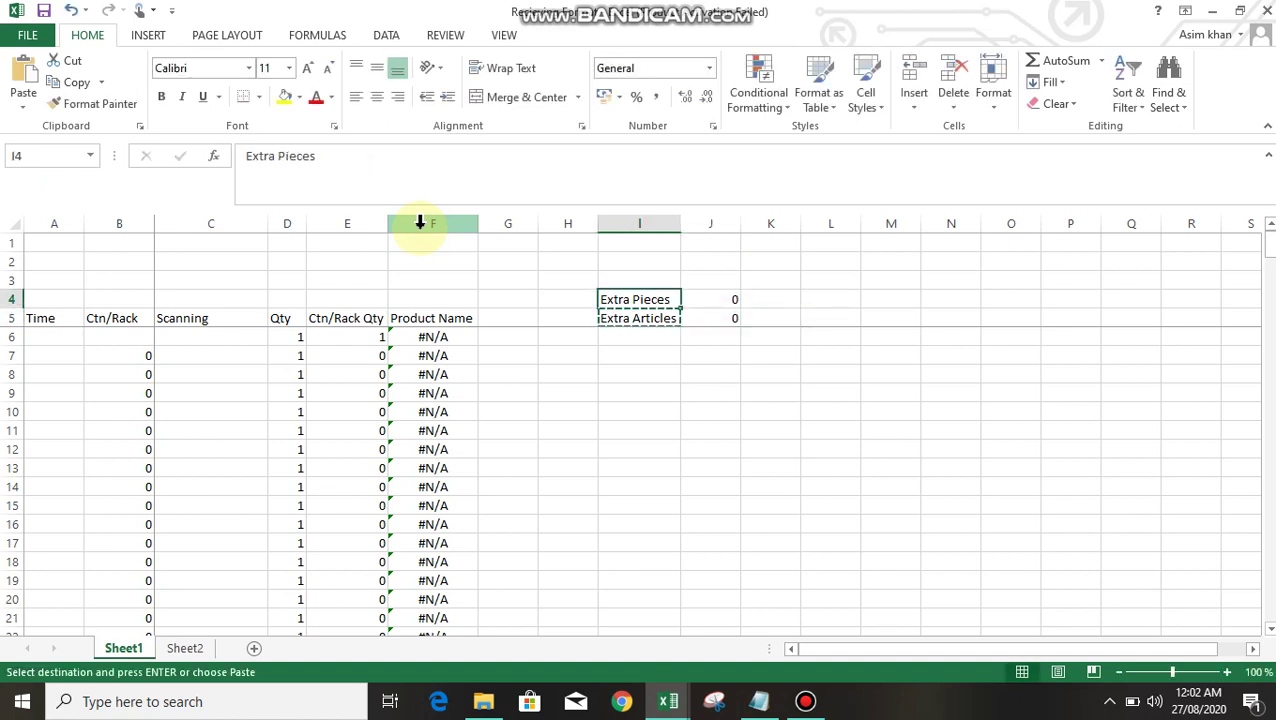
key("Return")
key("Down")
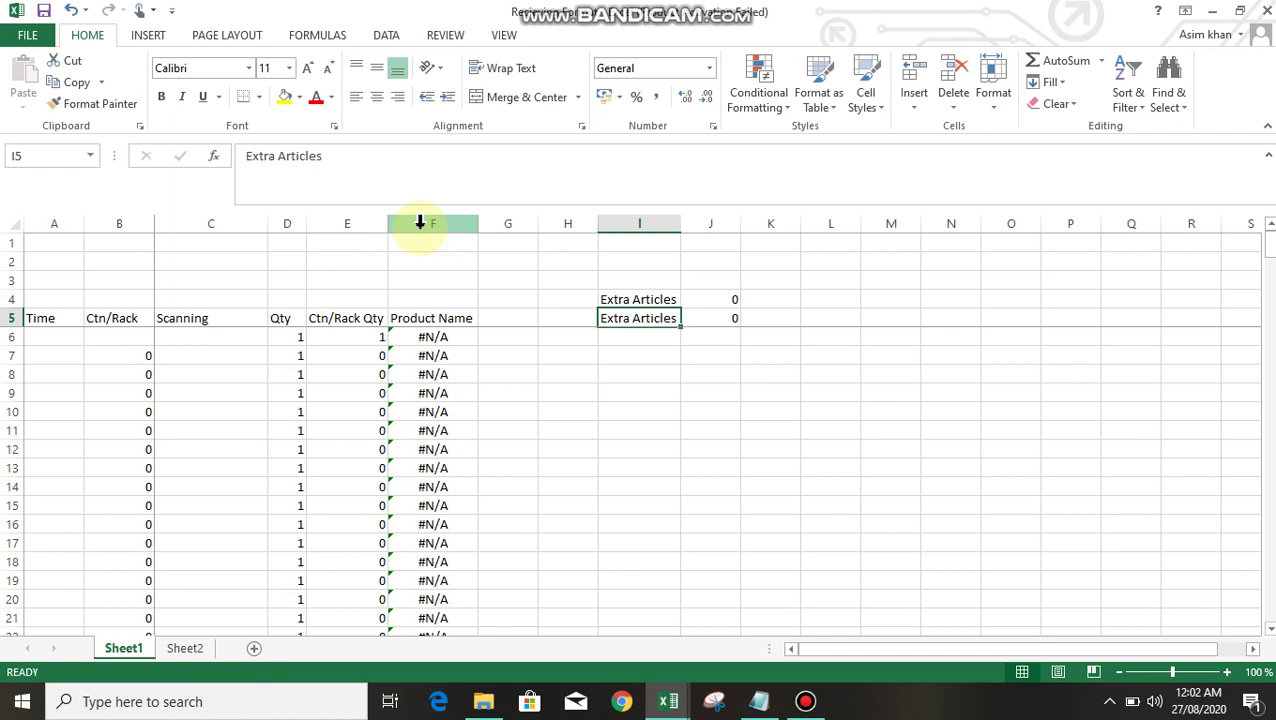
Change the label in I5 to Extra Pieces
key("F2")
key("BackSpace")
key("BackSpace")
key("BackSpace")
key("BackSpace")
key("BackSpace")
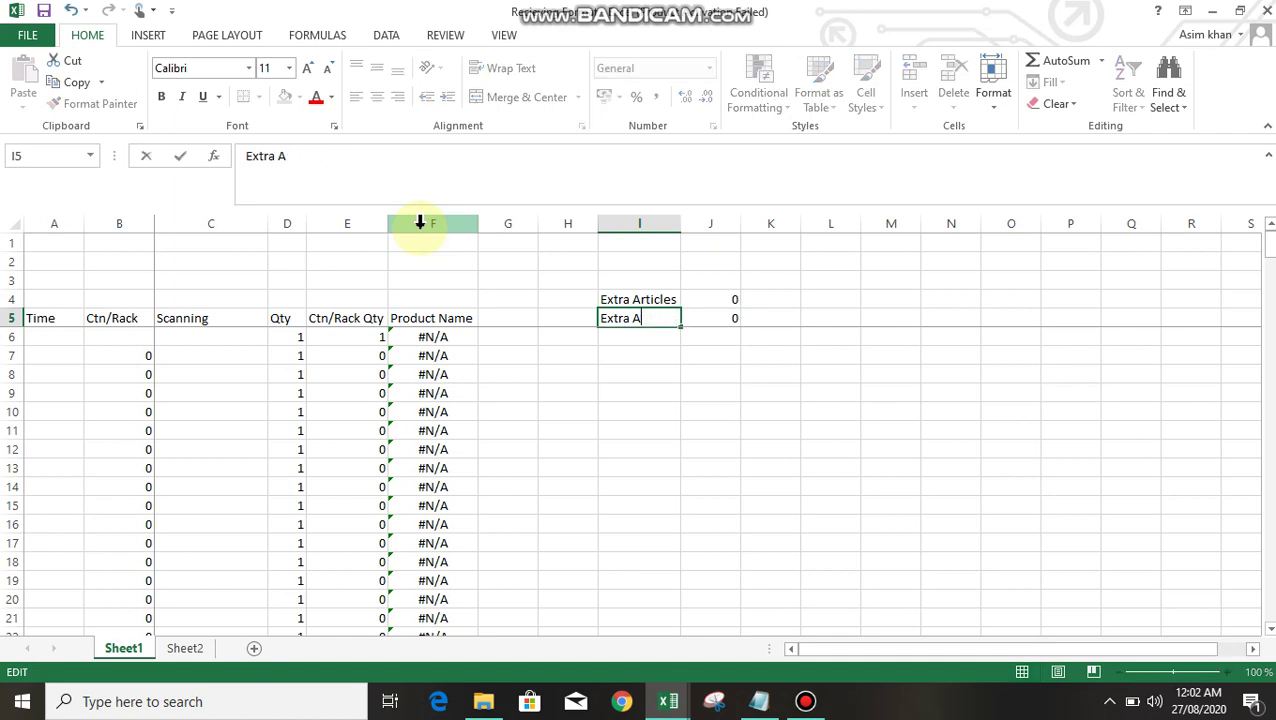
key("BackSpace")
type("Pieces")
key("Return")
key("Up")
Change the function in J5 from COUNTIF to SUMIF so the formula reads =SUMIF(Sheet2!F:F,">0")
key("Right")
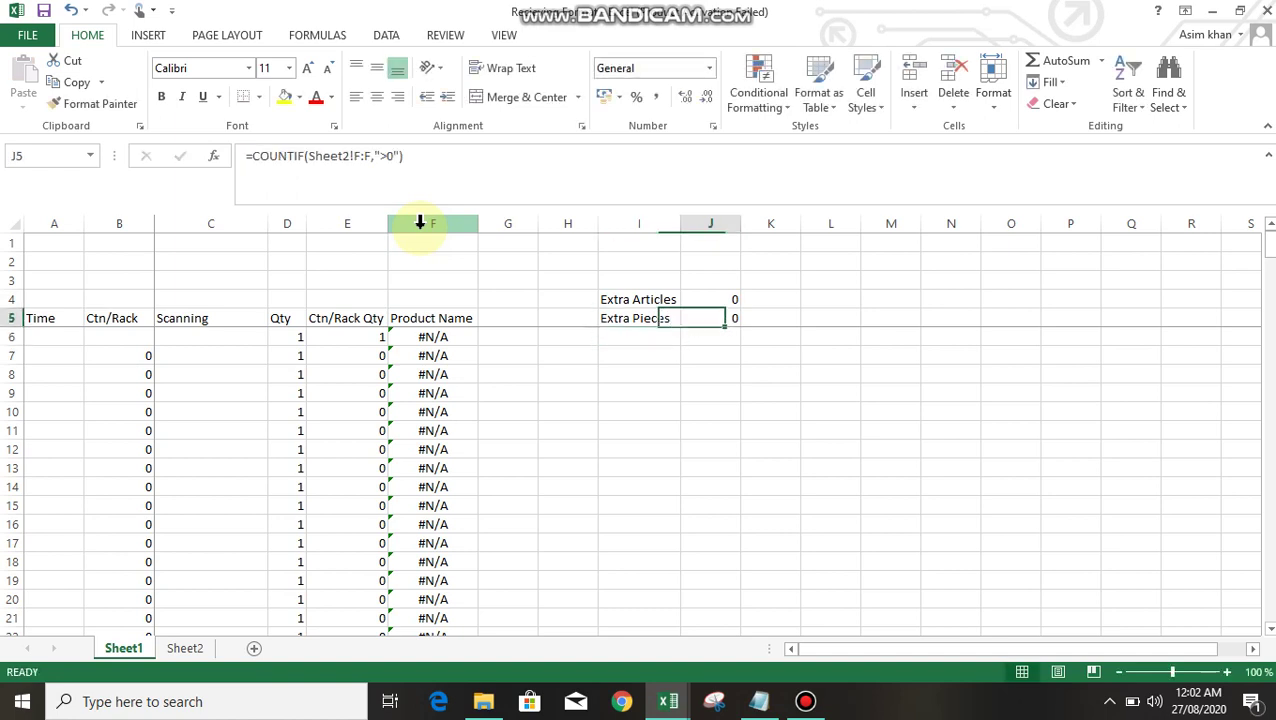
key("F2")
key("Left")
key("Left")
key("Left")
key("Left")
key("Left")
key("Left")
key("Left")
key("Left")
key("Left")
key("Left")
key("Left")
key("Left")
key("Left")
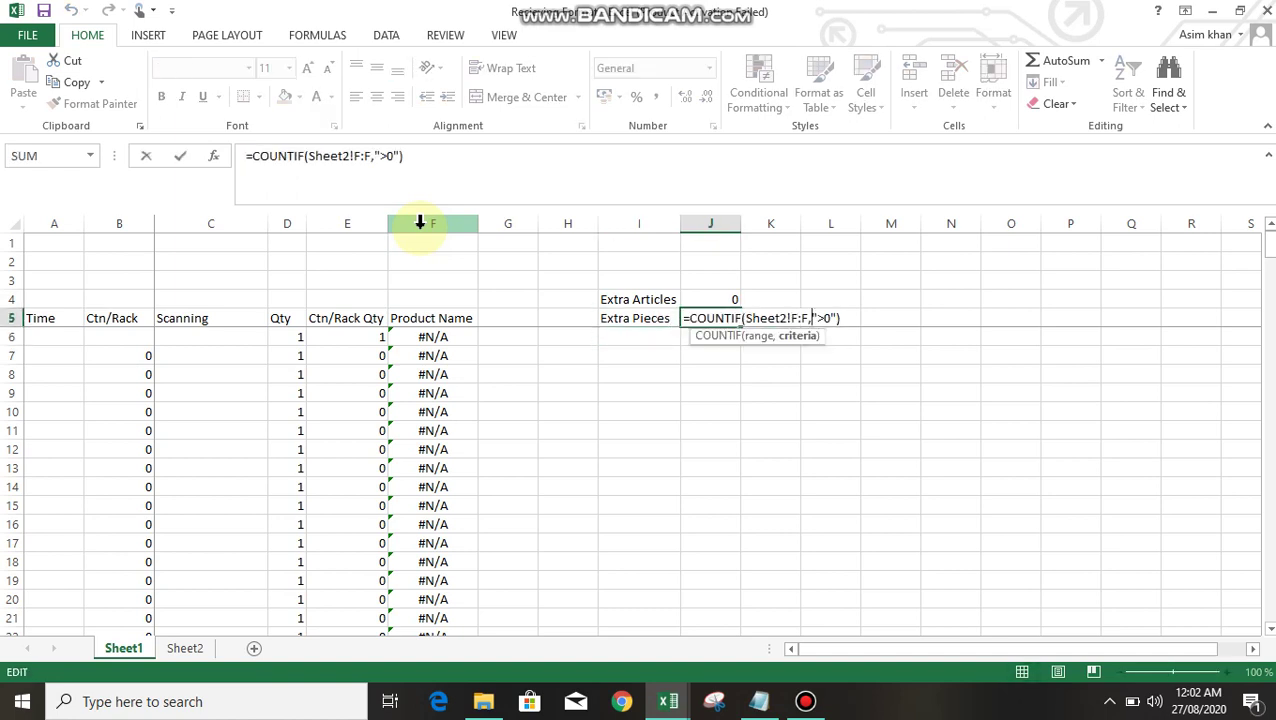
key("Left")
key("Left")
key("shift+Left")
key("shift+Left")
key("shift+Left")
key("shift+Left")
key("shift+Left")
key("shift+Left")
type("SUMI")
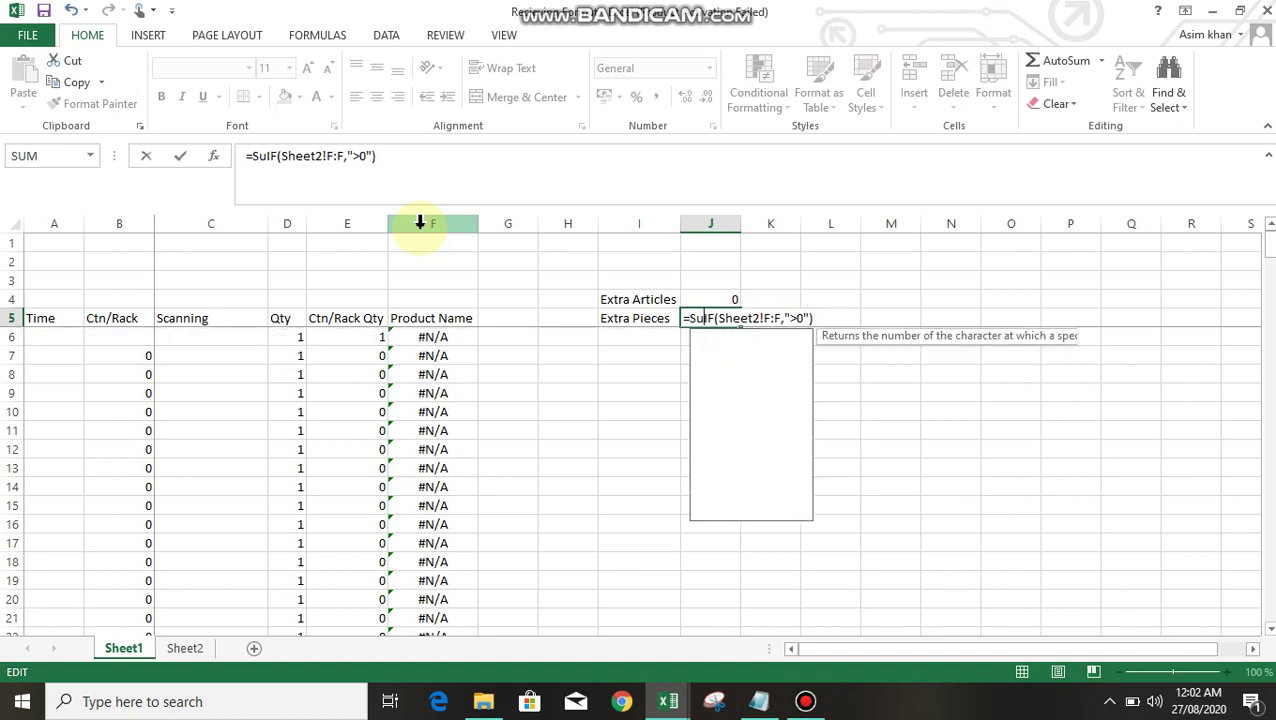
key("Return")
Give J4:J5 a yellow fill and red font, and widen columns I and J
key("Up")
key("Left")
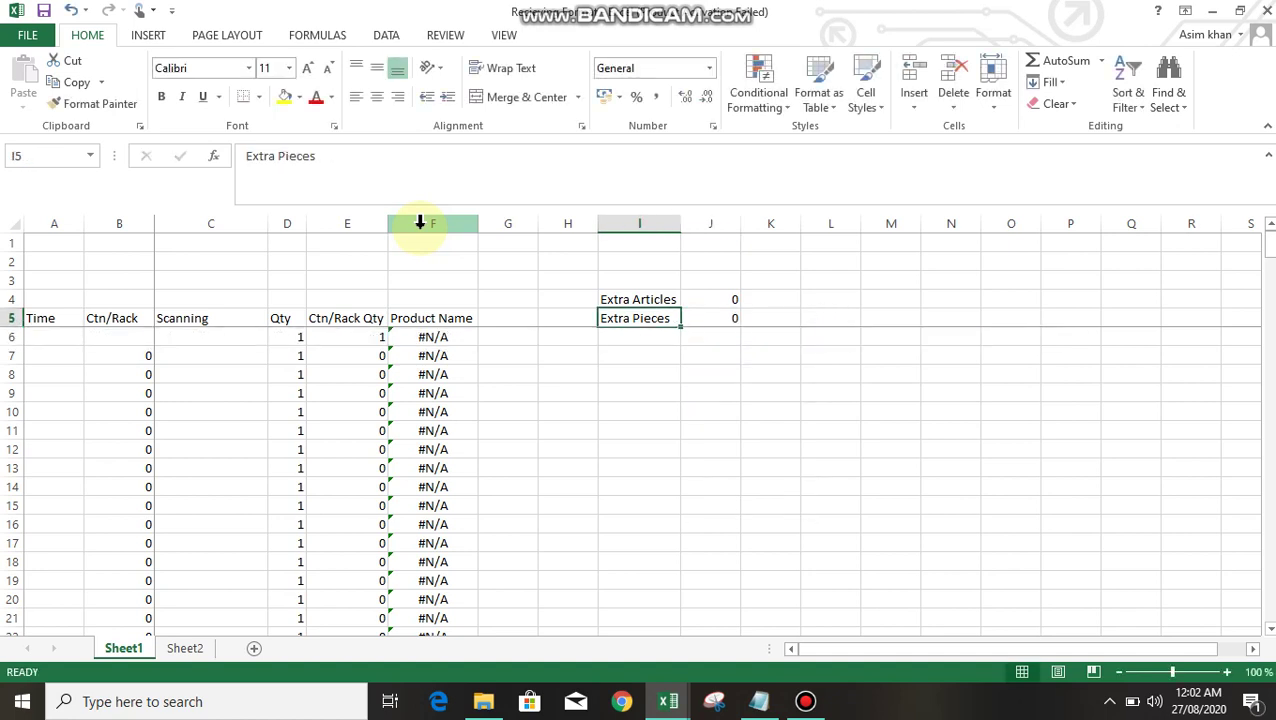
key("Right")
key("shift+Up")
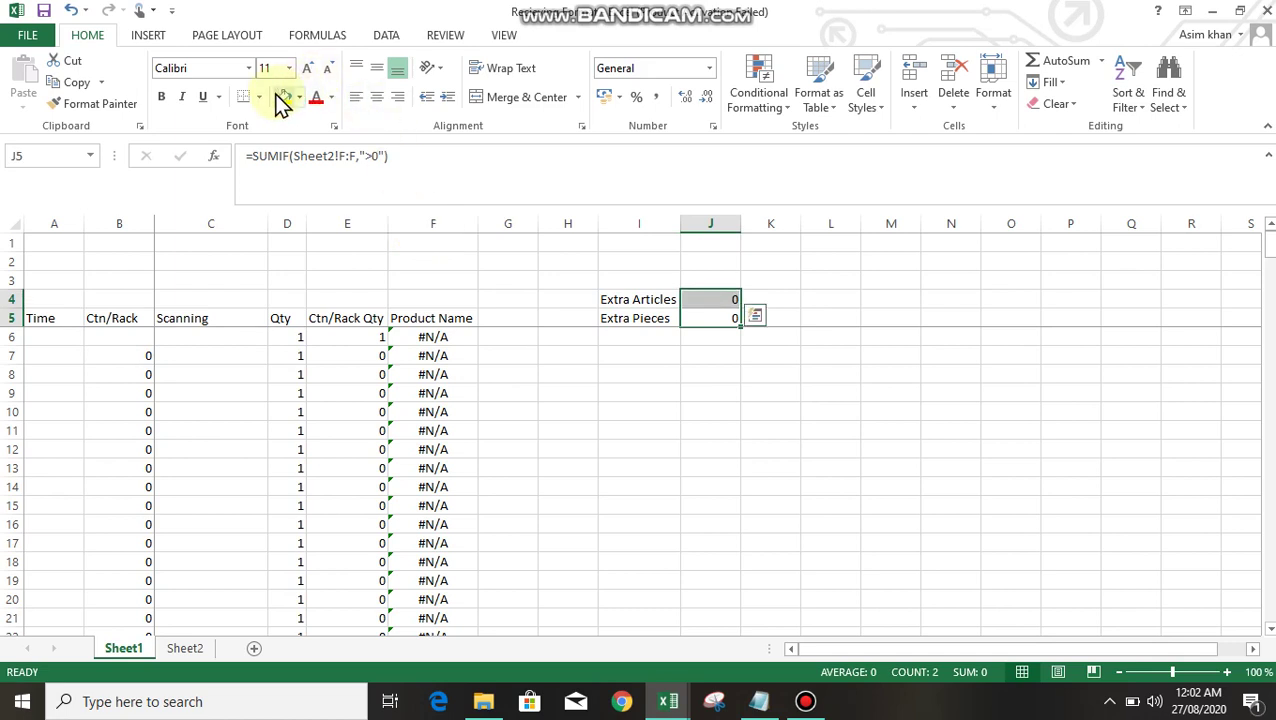
left_click(281, 96)
left_click(313, 100)
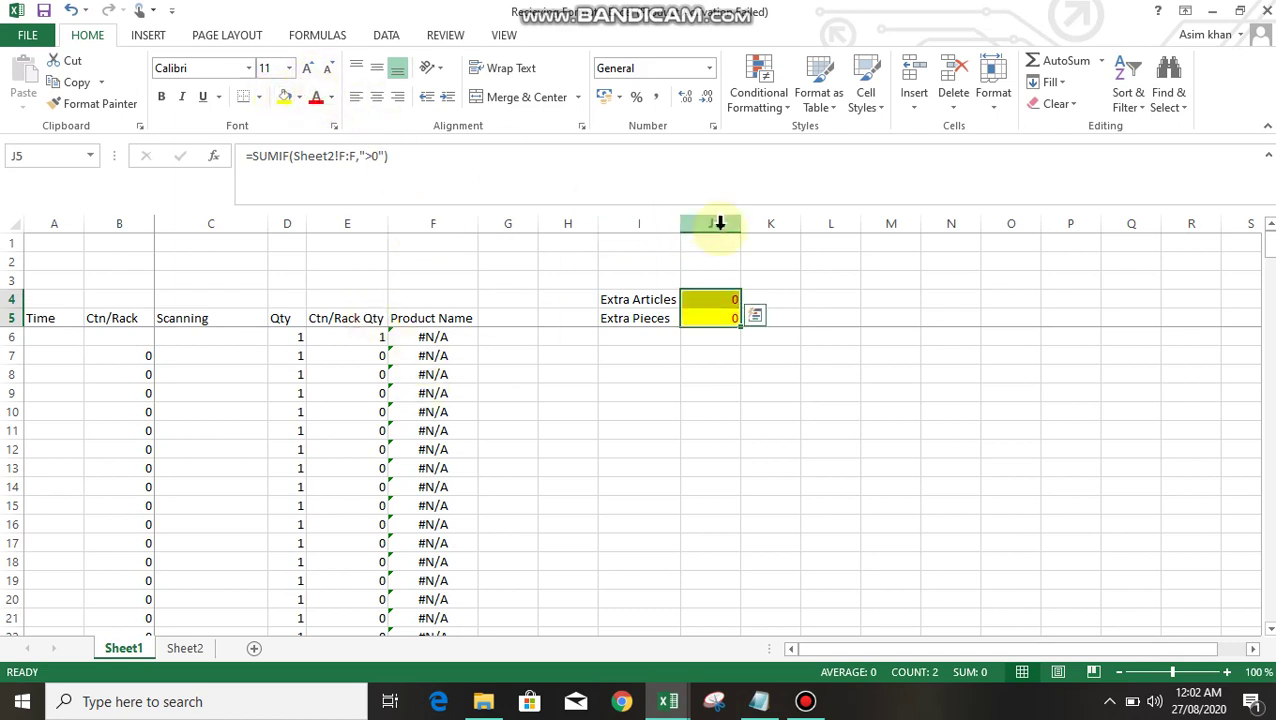
left_click_drag(740, 225, 798, 225)
left_click_drag(685, 226, 717, 227)
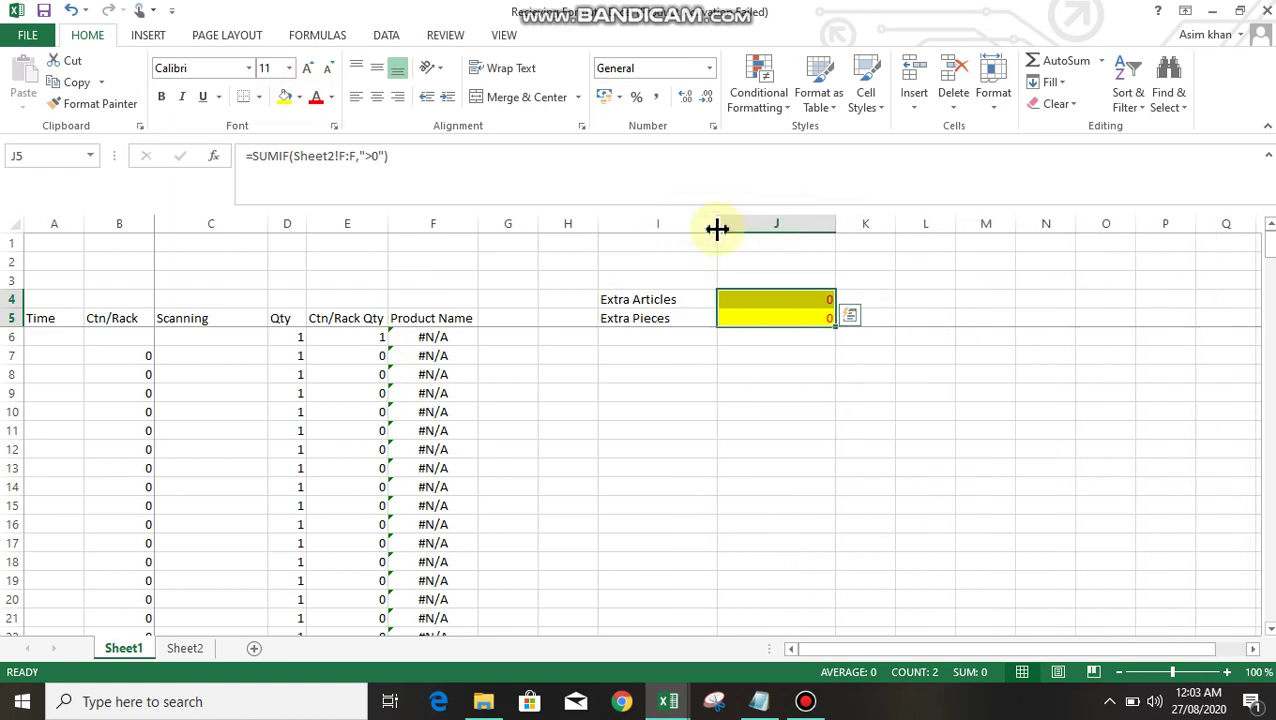
Add the header Seal # in G5, beside Product Name
left_click(498, 316)
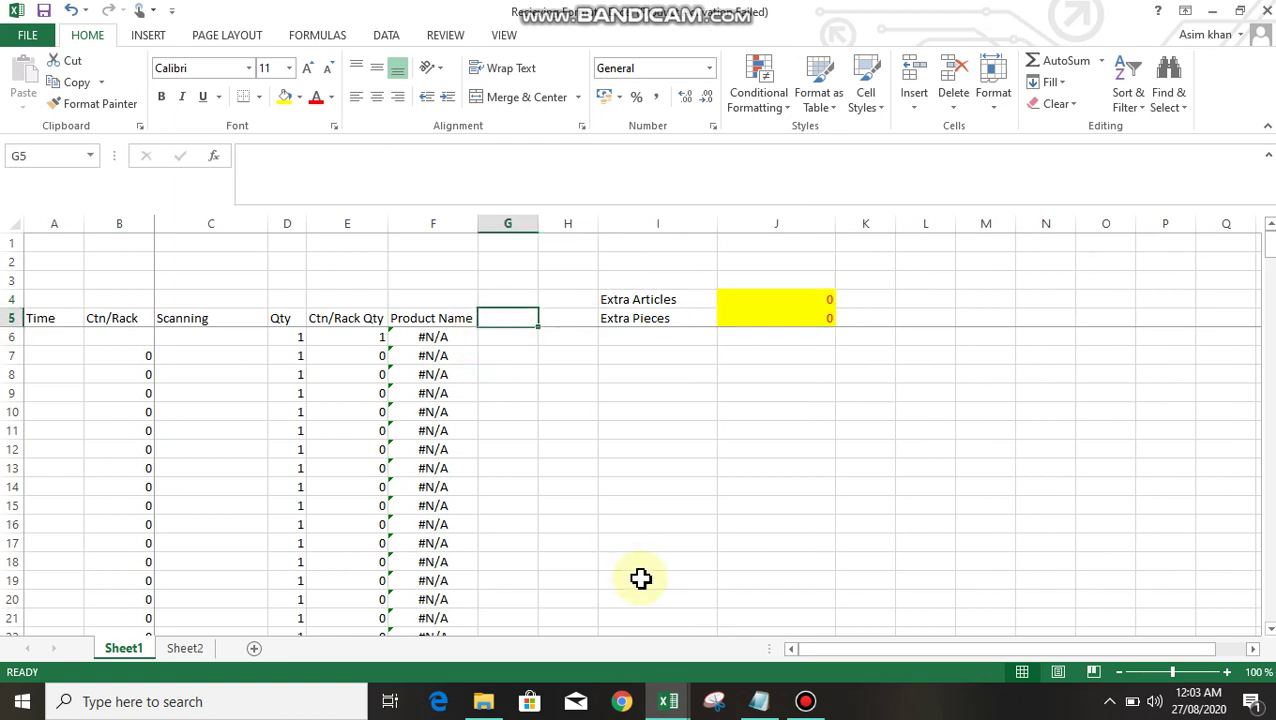
type("Seal")
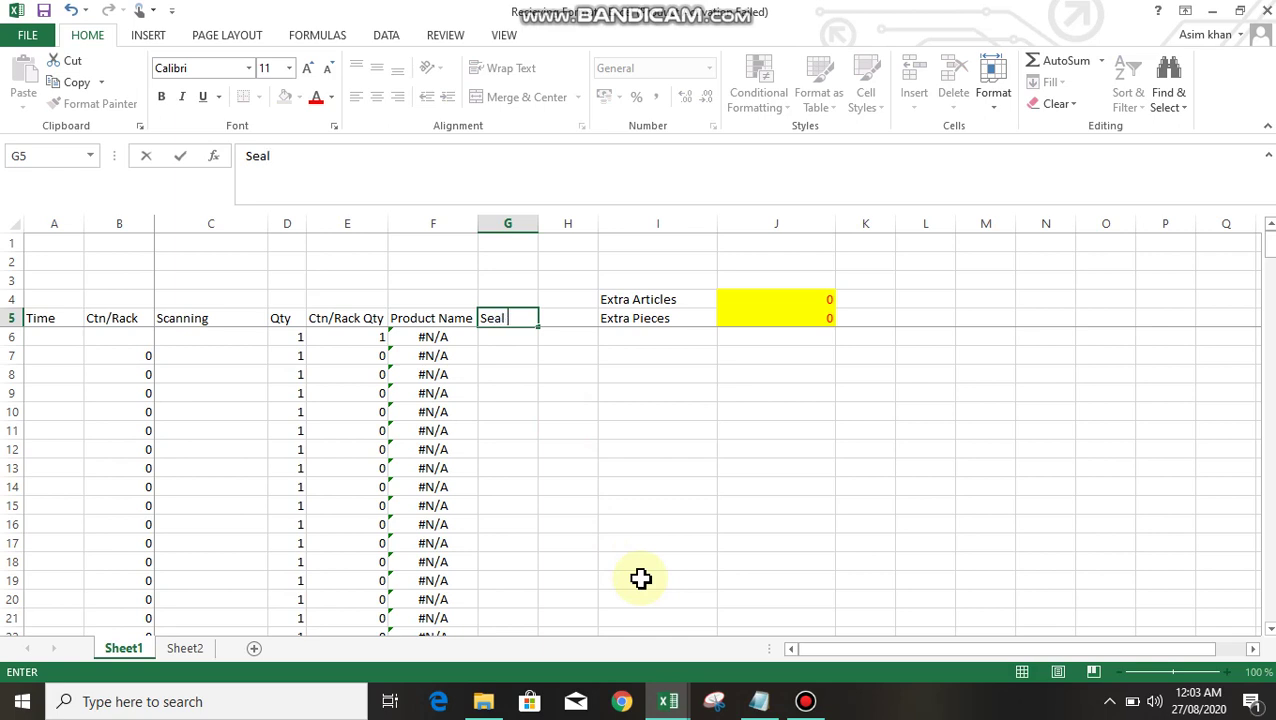
type(" #")
key("Return")
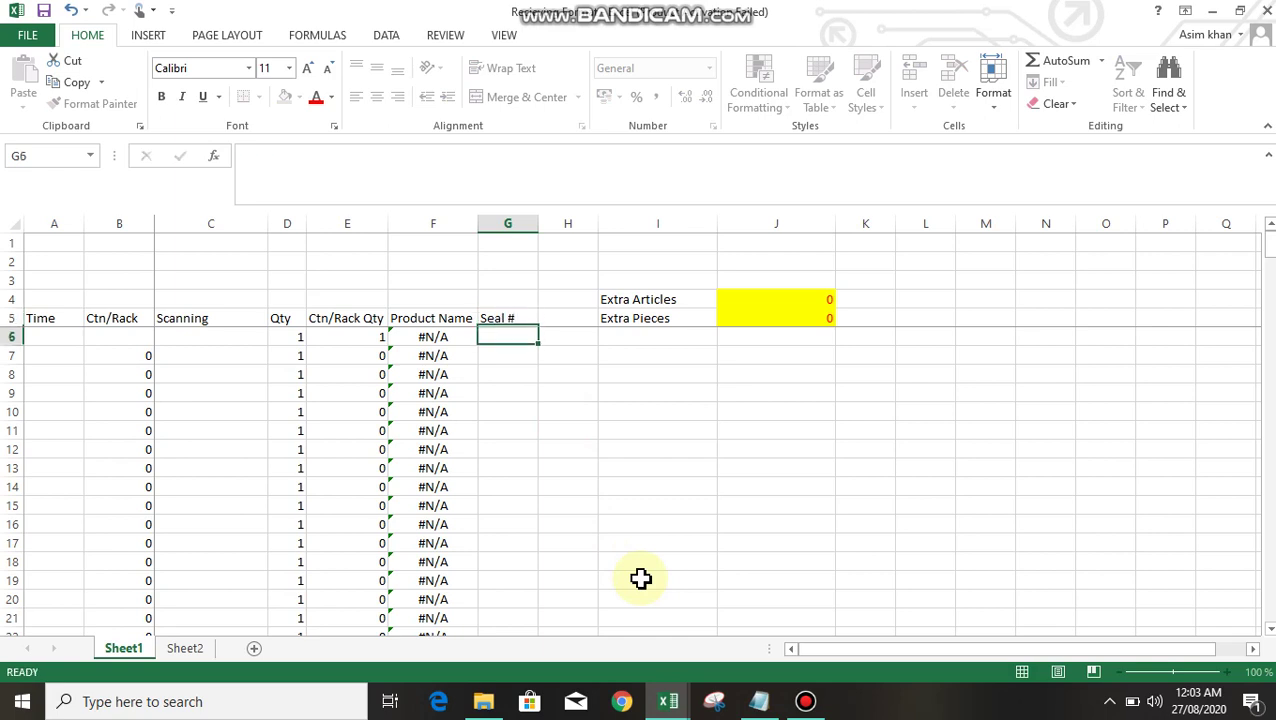
key("Return")
key("Up")
key("Left")
key("Left")
key("Left")
key("Left")
key("Left")
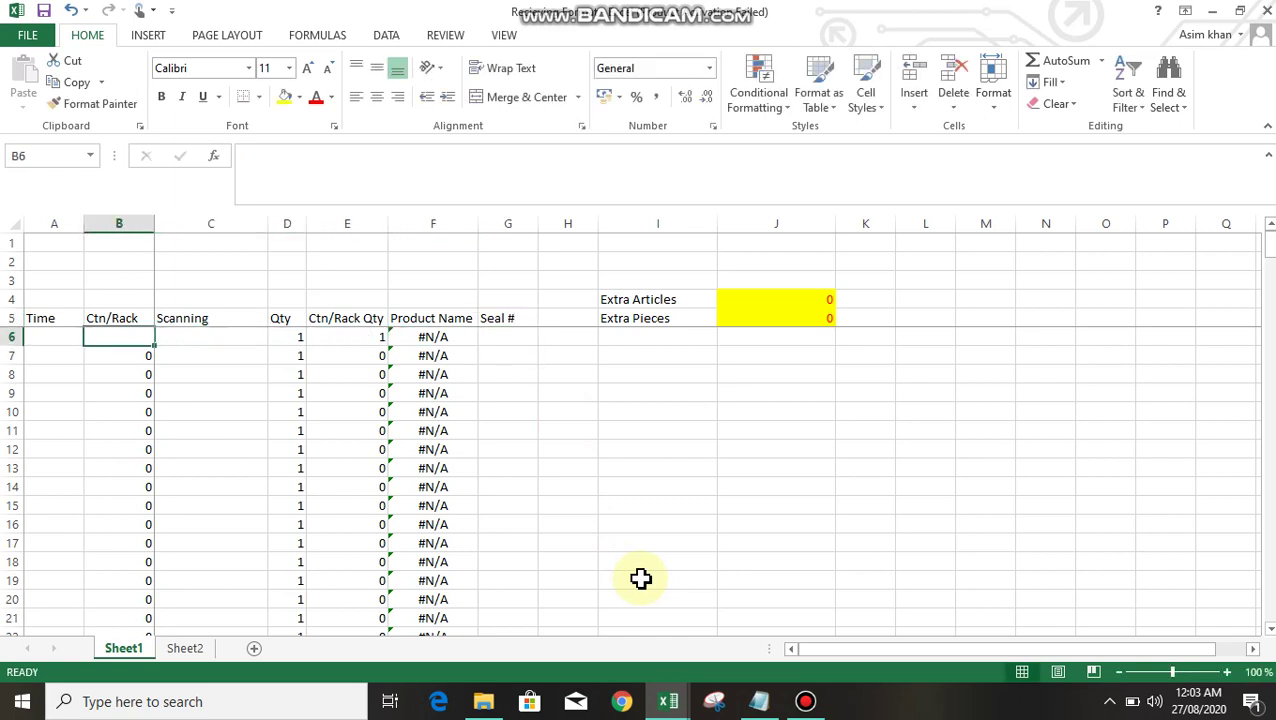
key("Right")
key("Right")
key("Right")
key("Right")
key("Right")
key("Left")
key("Right")
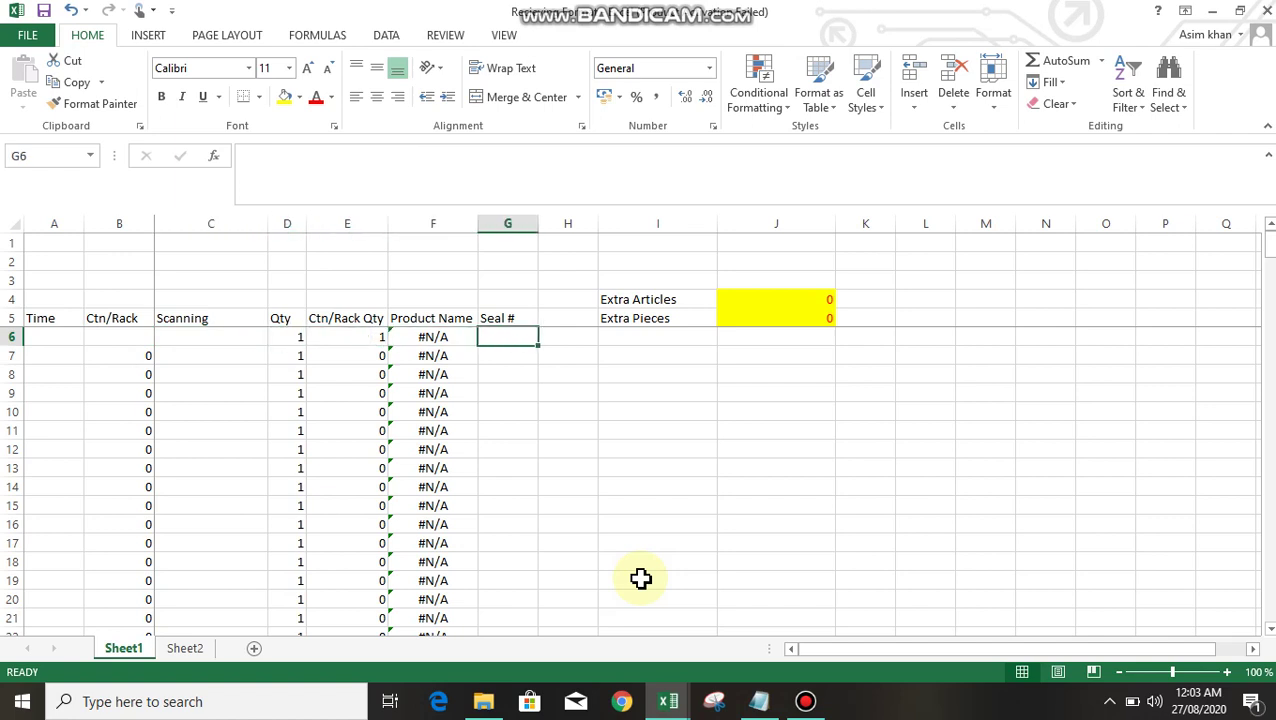
key("Left")
key("Left")
key("Left")
key("Left")
key("Left")
key("Right")
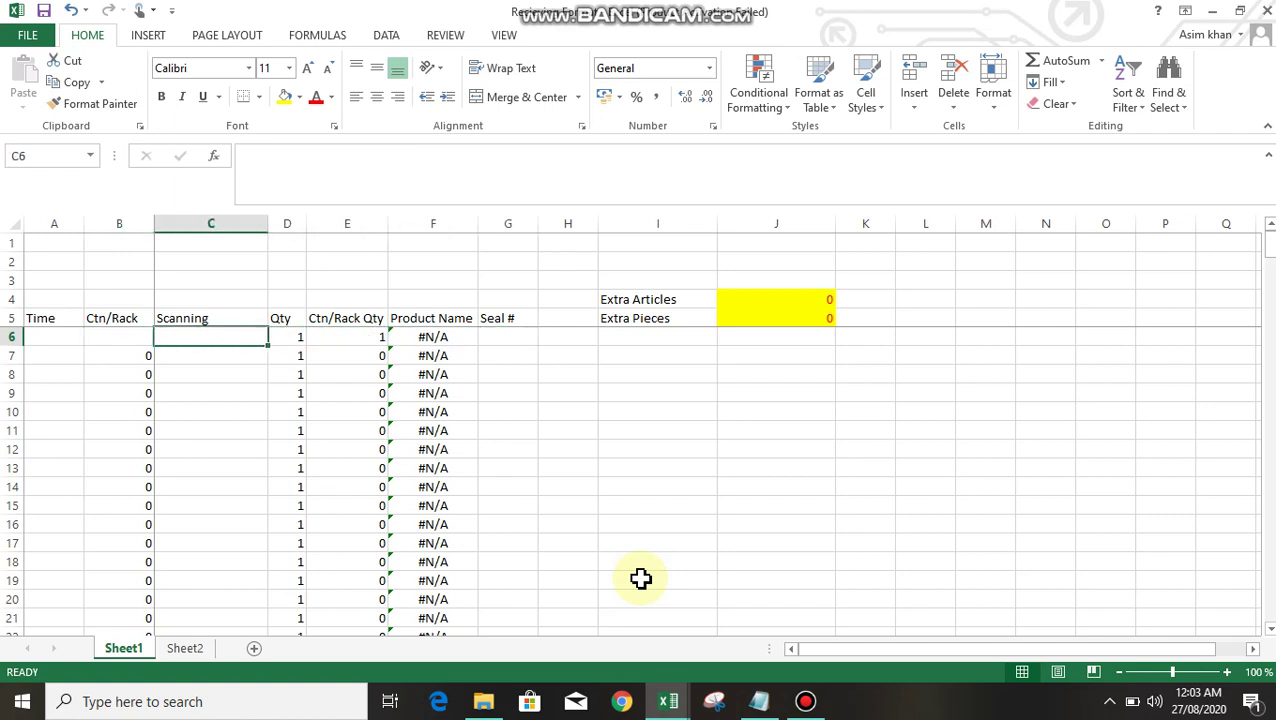
key("Up")
key("Up")
key("Down")
key("Up")
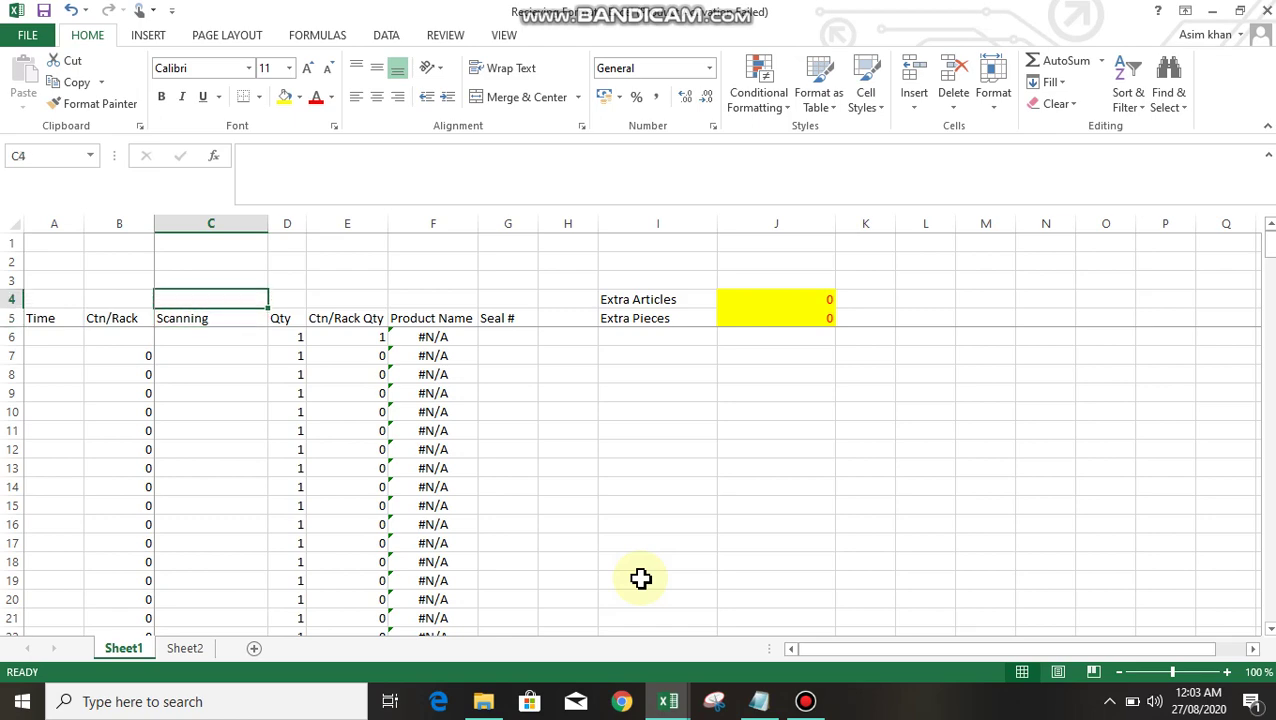
mouse_move(806, 703)
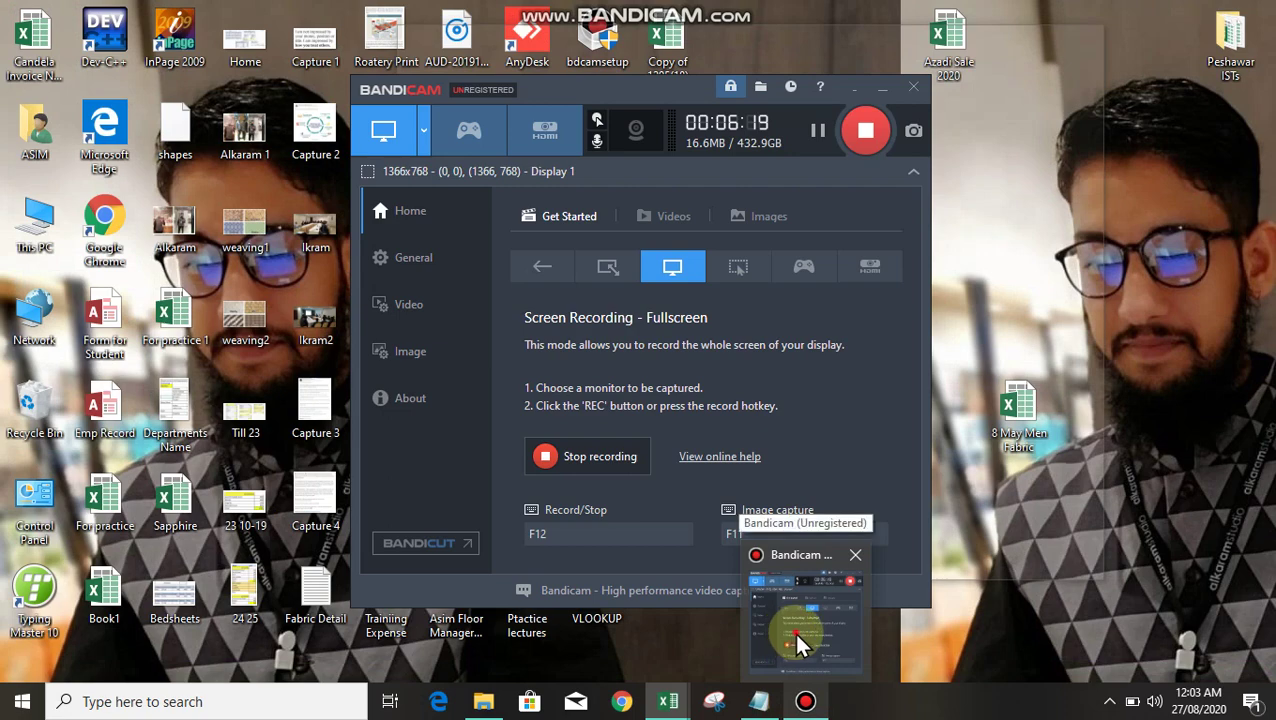
left_click(793, 629)
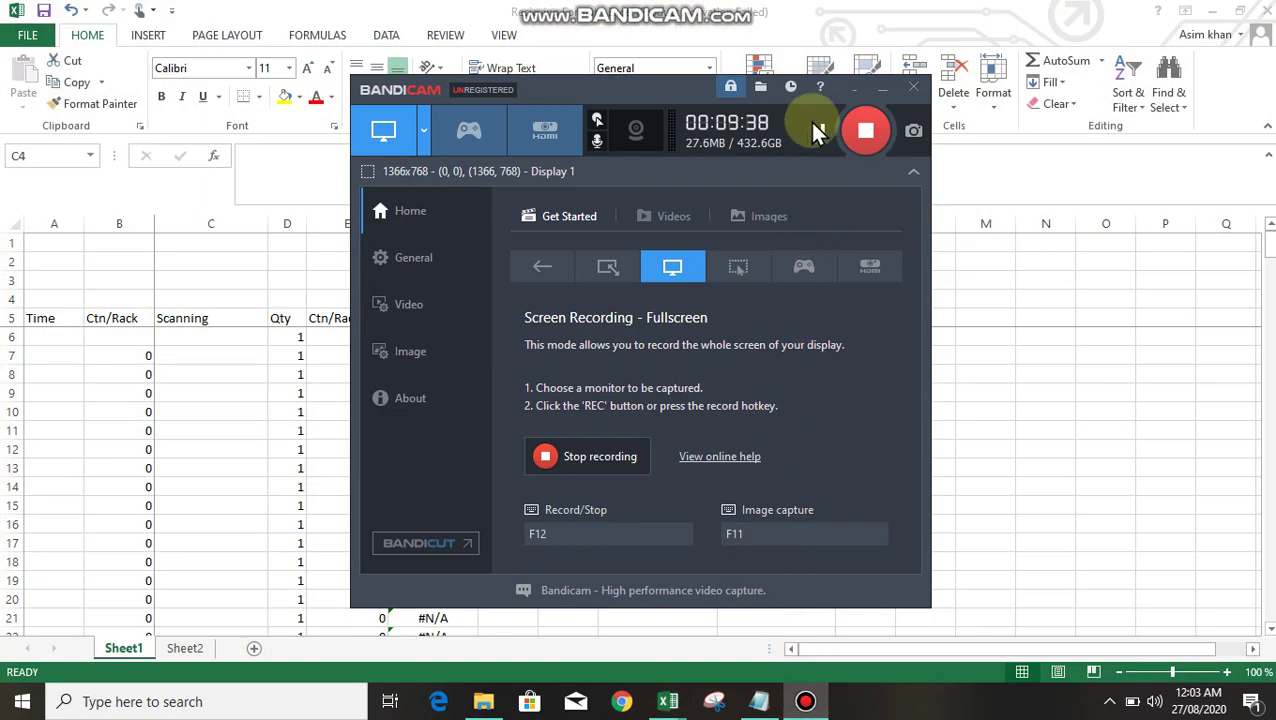